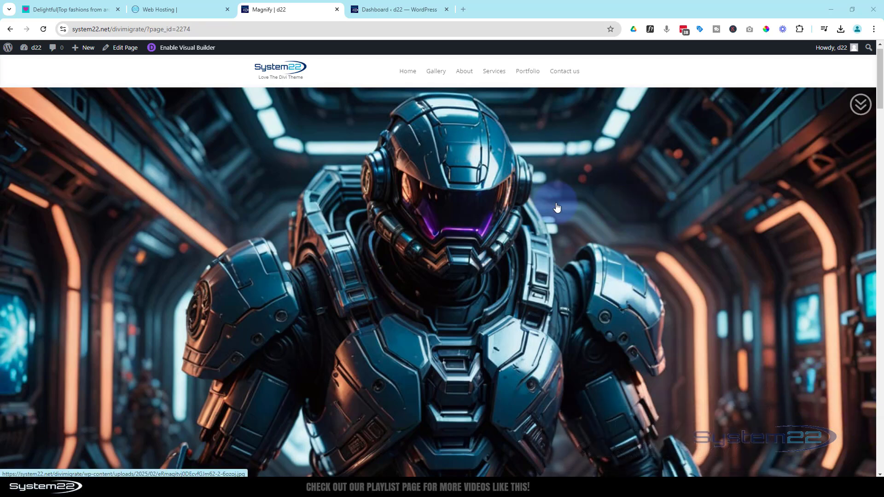
- Preview the finished vertical slide show on the Magnify page, advancing image by image to the last one and returning to the first
{"action": "left_click", "coordinate": [864, 107]}
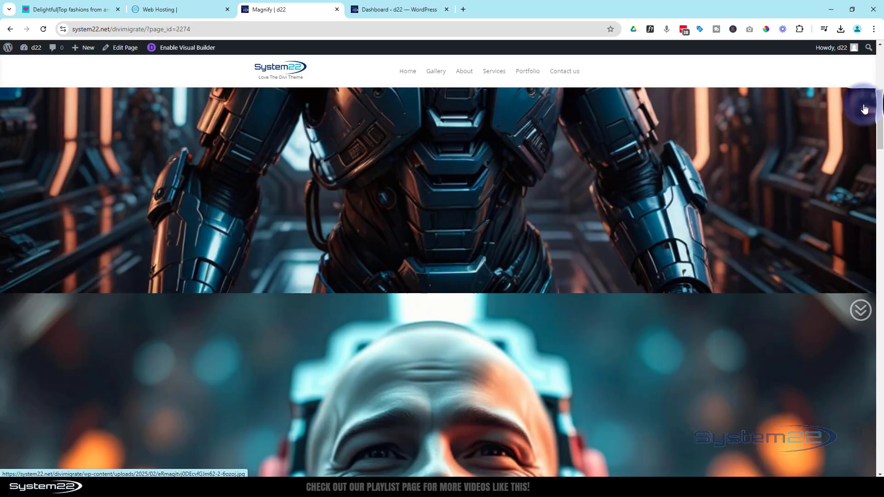
{"action": "left_click", "coordinate": [864, 108]}
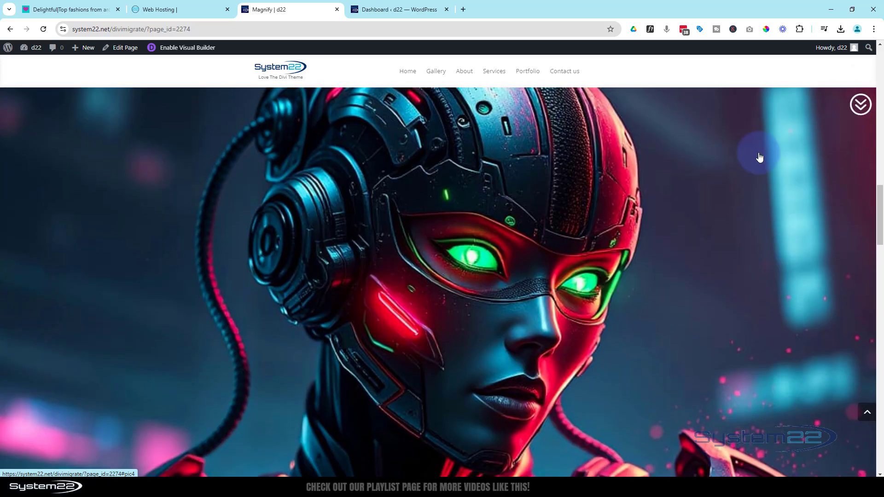
{"action": "left_click", "coordinate": [858, 107]}
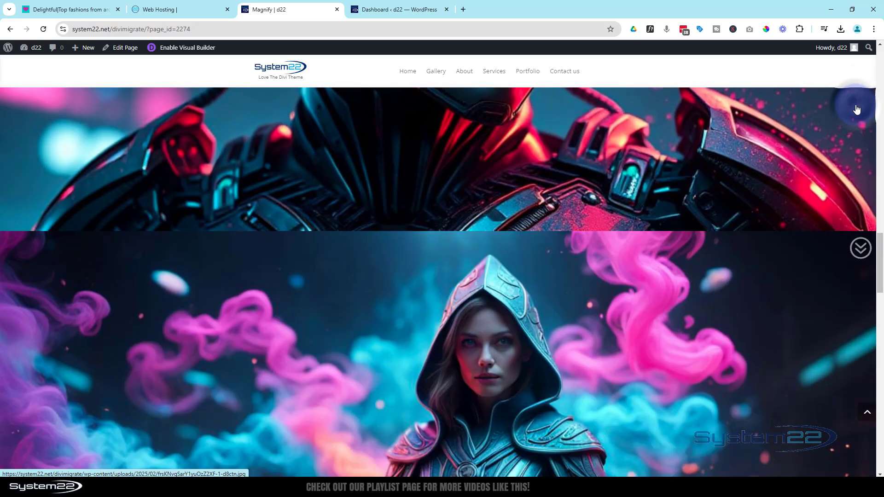
{"action": "left_click", "coordinate": [861, 105]}
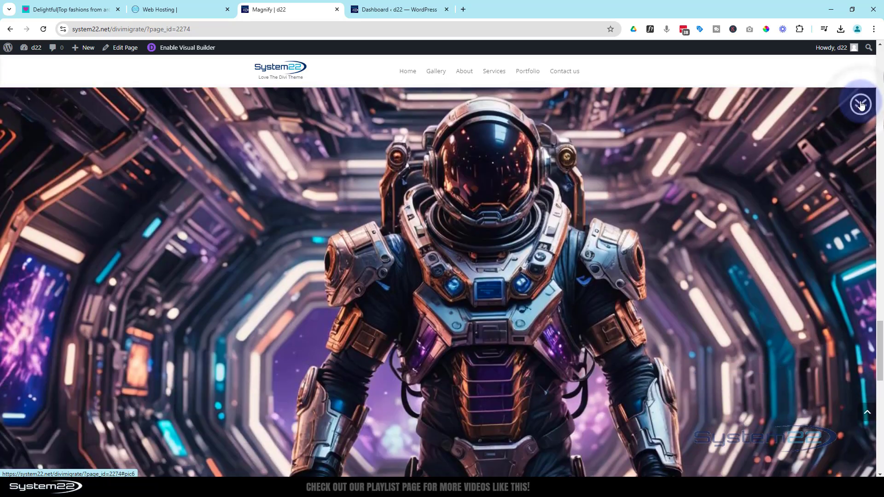
{"action": "left_click", "coordinate": [861, 105]}
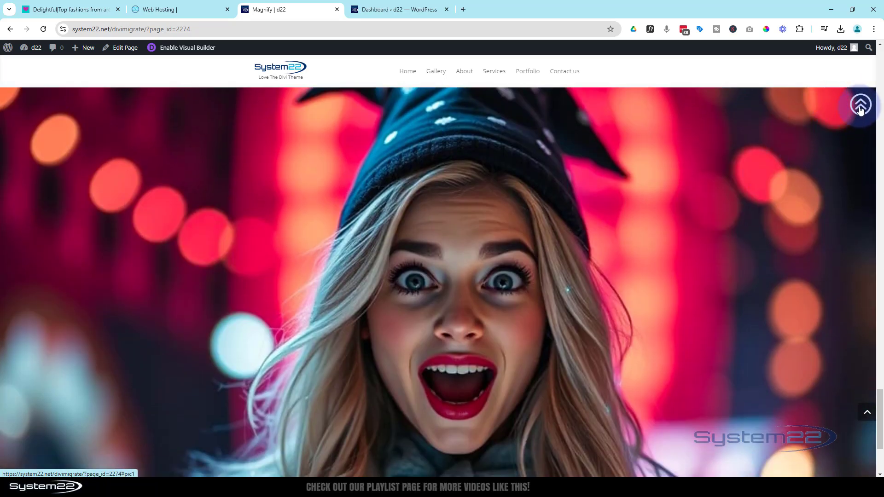
{"action": "left_click", "coordinate": [860, 107]}
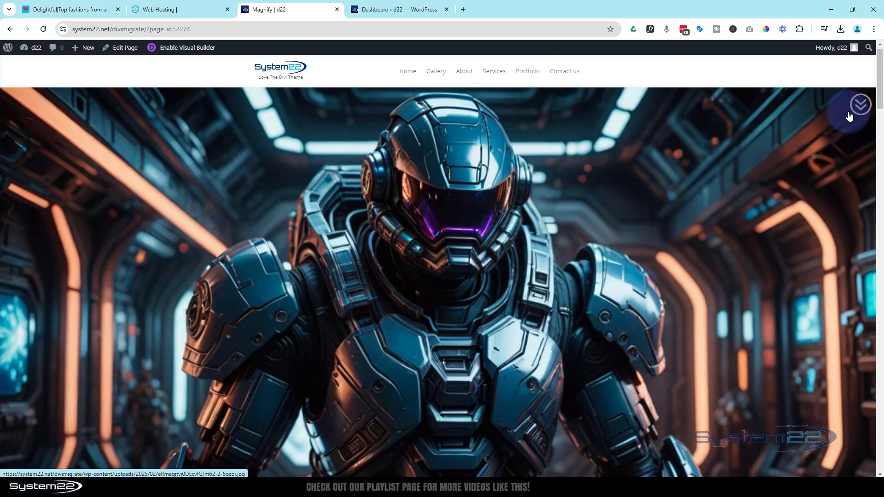
{"action": "scroll", "coordinate": [850, 116], "scroll_direction": "up", "scroll_amount": 1}
- Create a new WordPress page titled "Slide show V" and start building it from scratch with the Divi Builder
{"action": "mouse_move", "coordinate": [84, 54]}
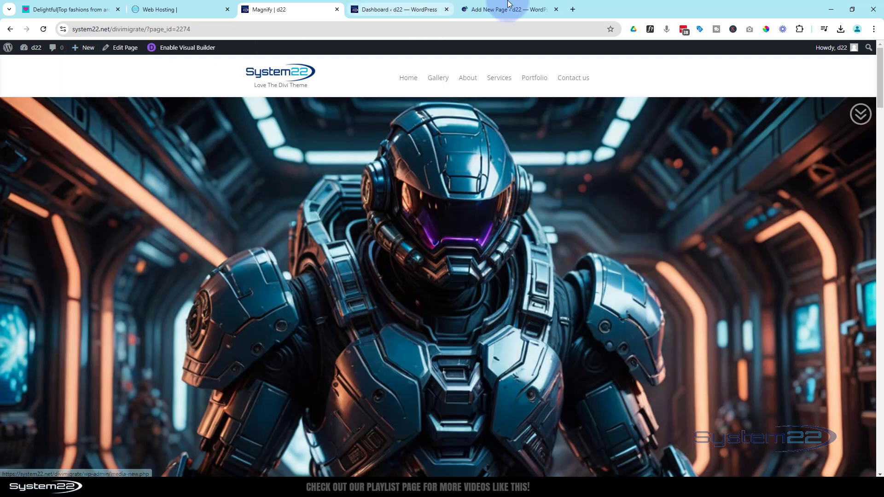
{"action": "left_click", "coordinate": [504, 9]}
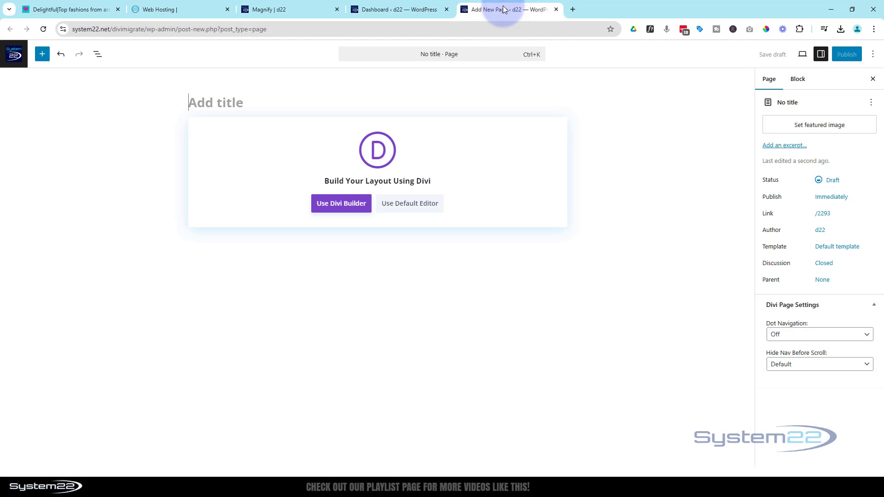
{"action": "type", "text": "Sliide show V"}
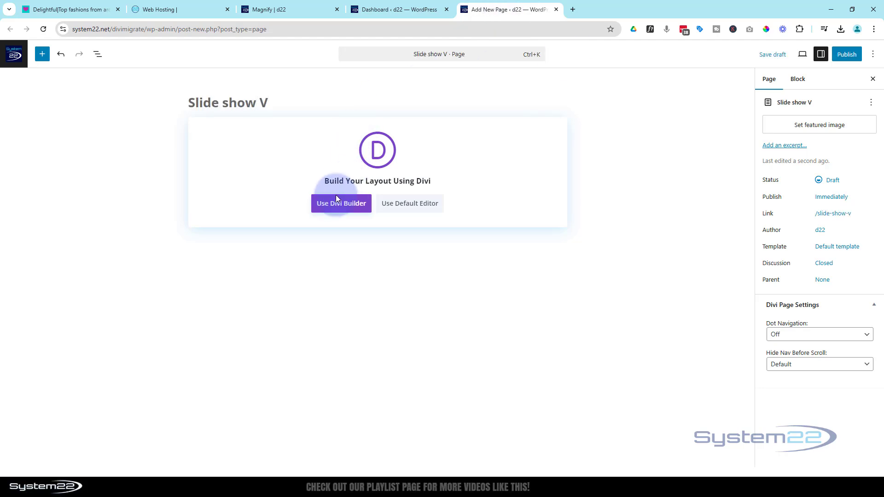
{"action": "left_click", "coordinate": [332, 207]}
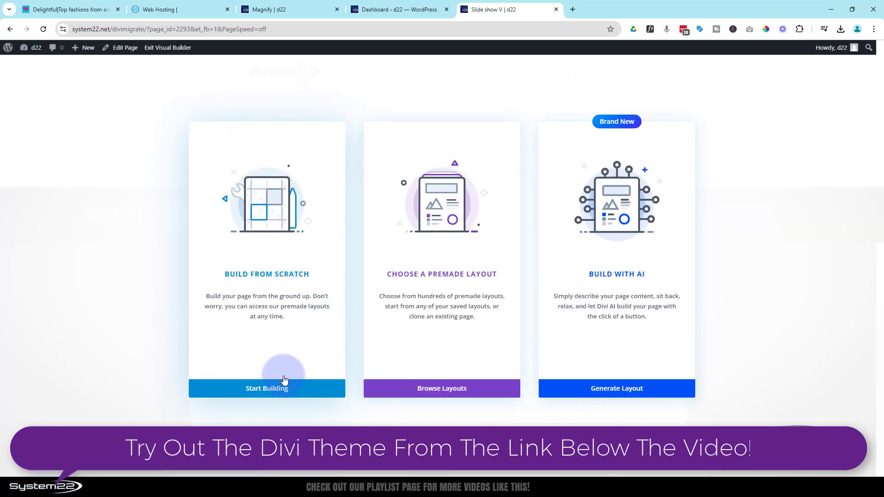
{"action": "left_click", "coordinate": [277, 394]}
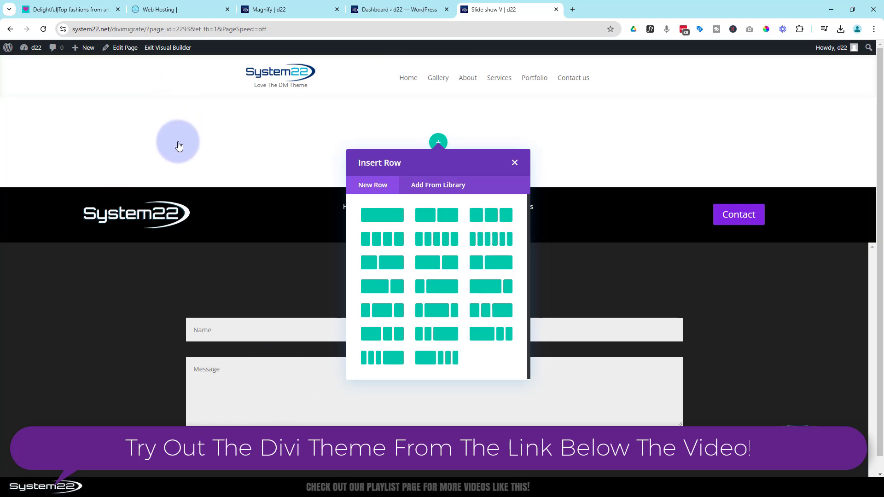
- Insert a single-column row with an Image module showing the dark armoured robot picture from the media library, and save the module
{"action": "left_click", "coordinate": [386, 216]}
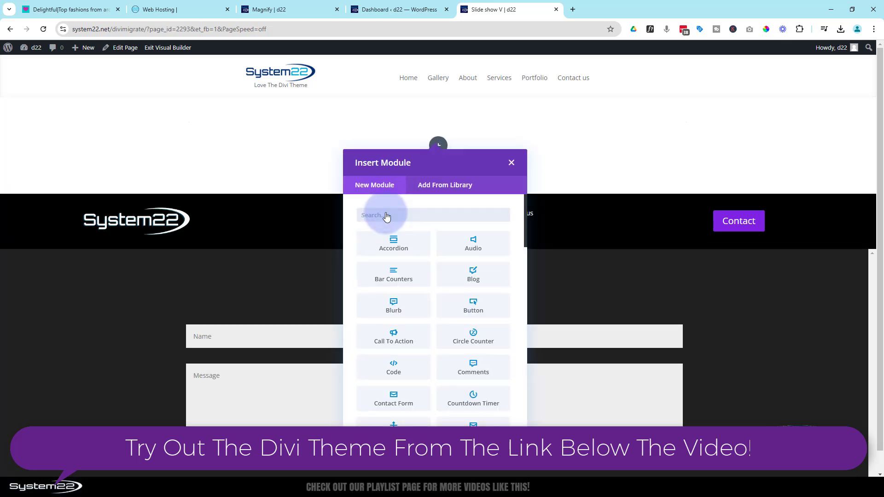
{"action": "scroll", "coordinate": [405, 254], "scroll_direction": "down", "scroll_amount": 5}
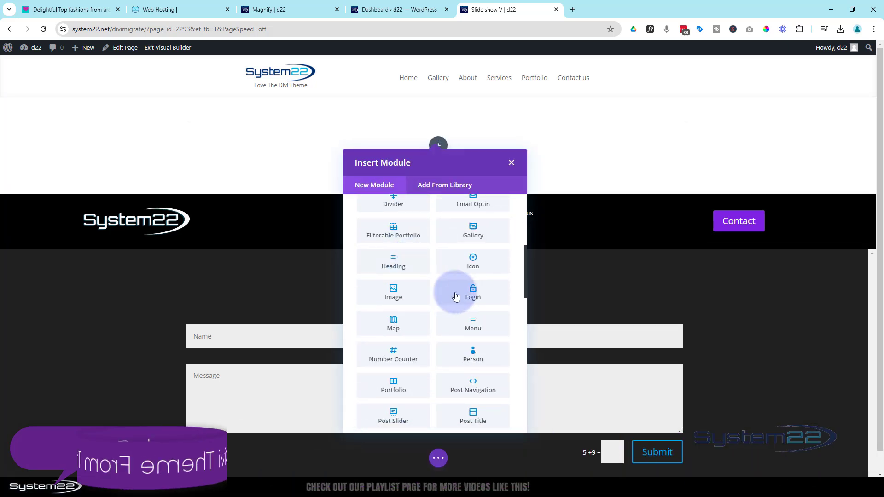
{"action": "left_click", "coordinate": [406, 296]}
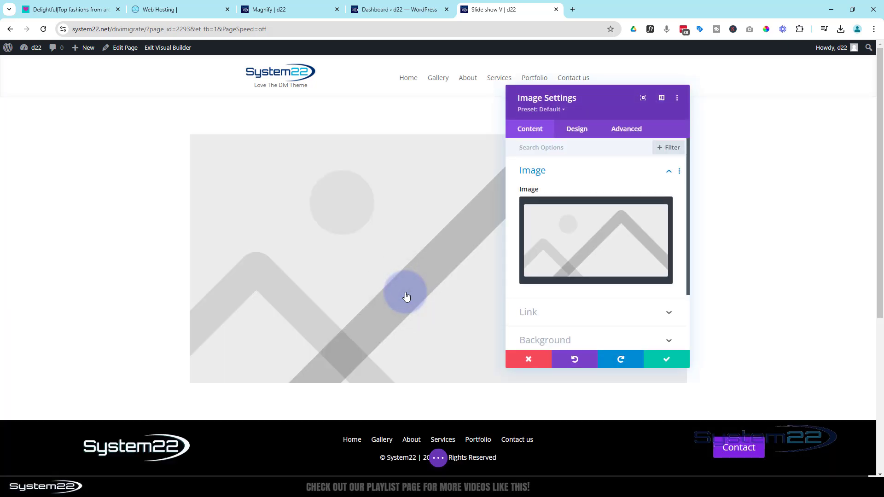
{"action": "left_click", "coordinate": [612, 247]}
{"action": "left_click", "coordinate": [346, 361]}
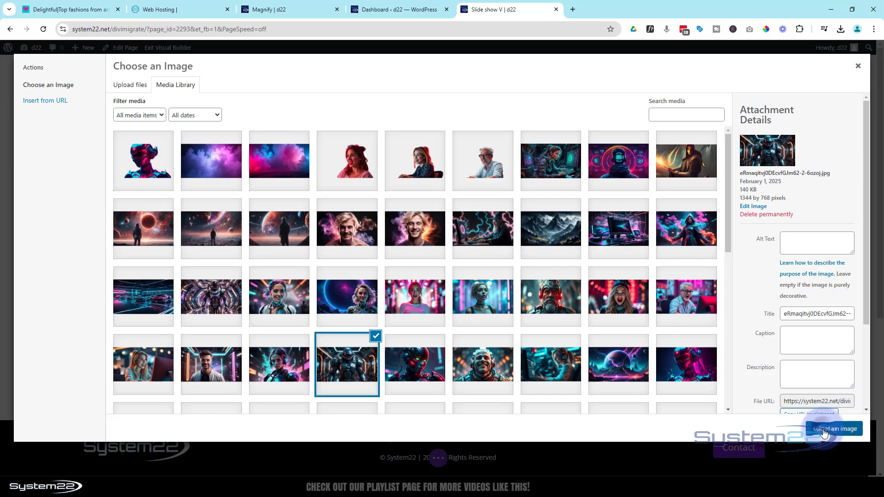
{"action": "left_click", "coordinate": [824, 433]}
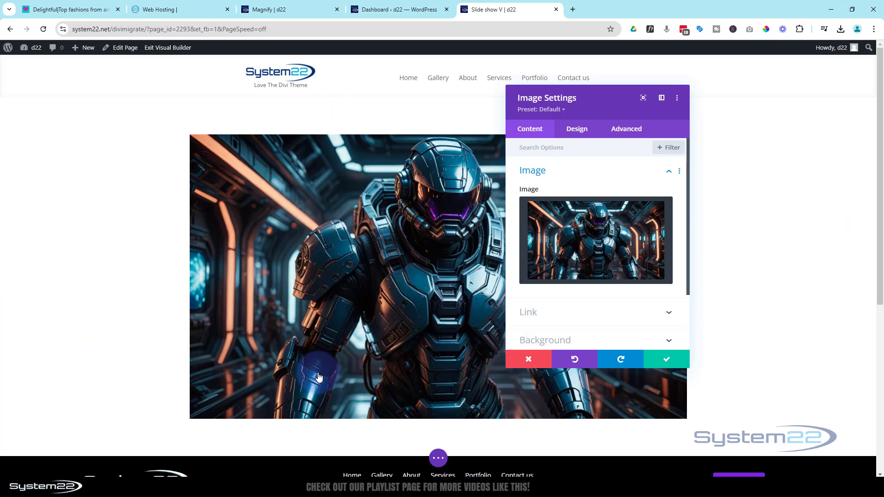
{"action": "left_click", "coordinate": [661, 360]}
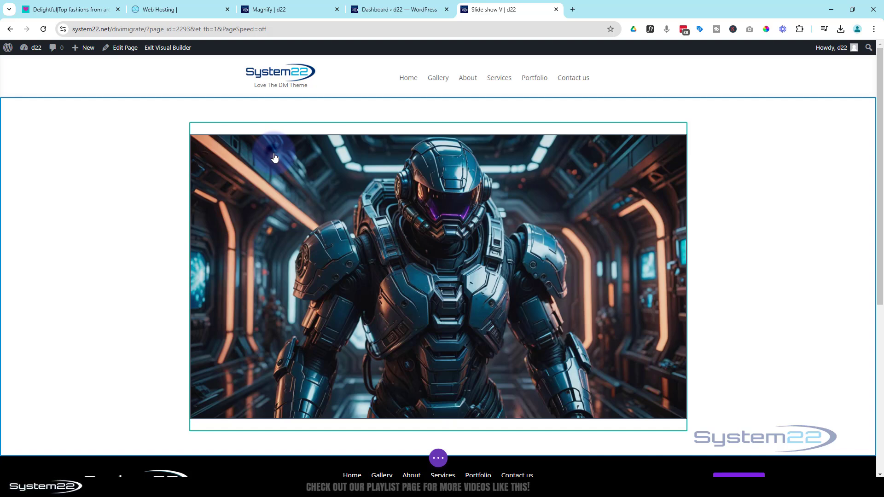
- Set the width and the max width of the row containing the image to 100% each
{"action": "mouse_move", "coordinate": [214, 139]}
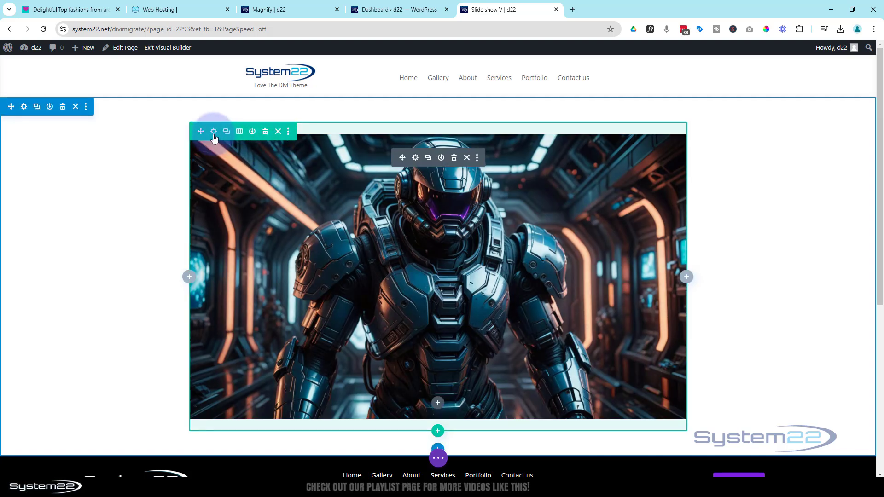
{"action": "left_click", "coordinate": [214, 133]}
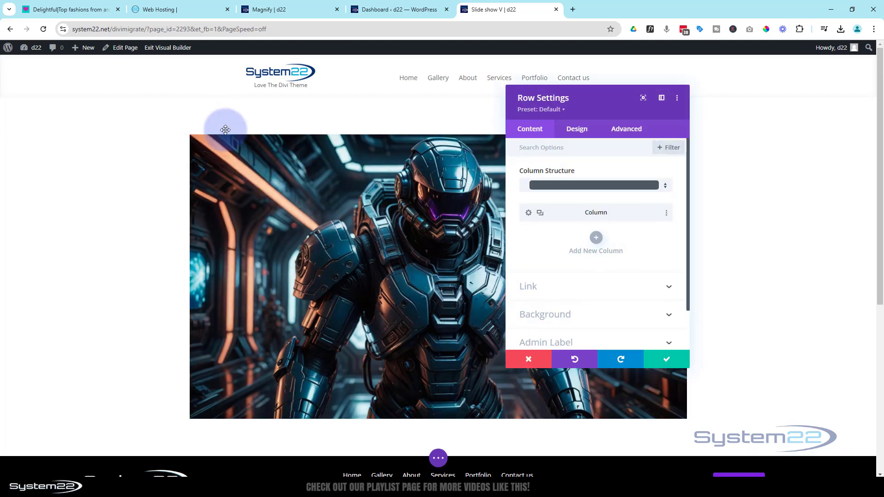
{"action": "left_click", "coordinate": [587, 143]}
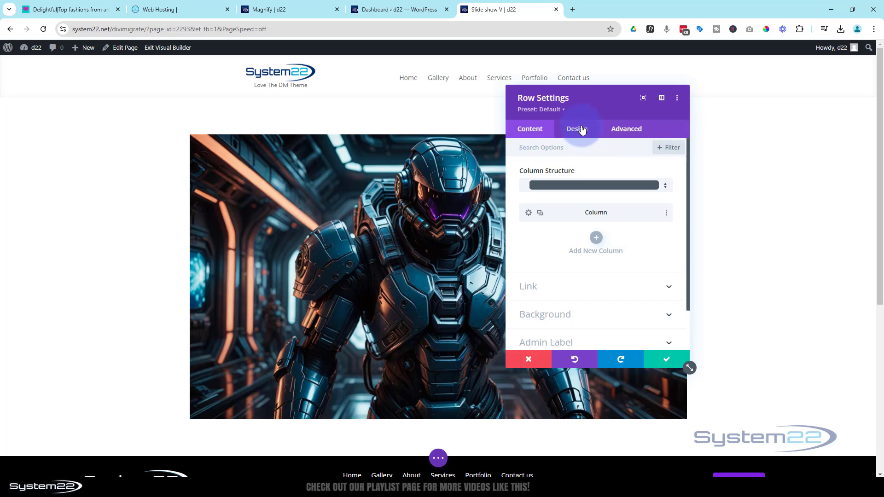
{"action": "left_click", "coordinate": [582, 130]}
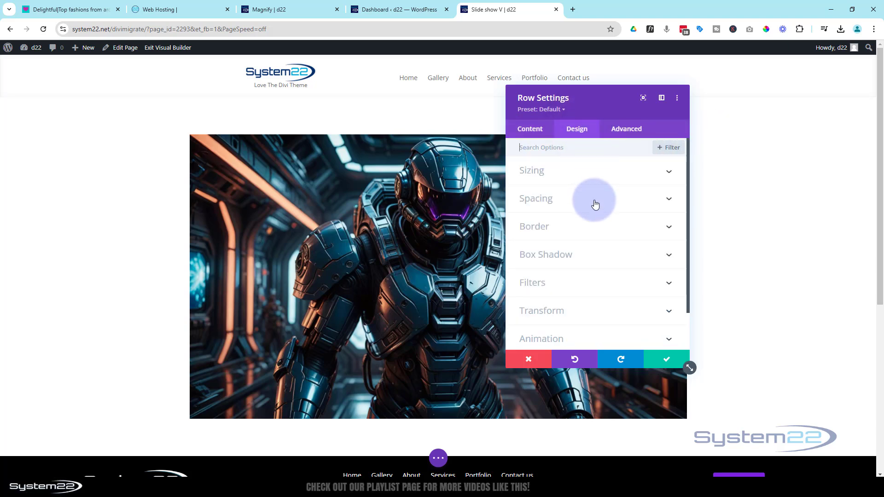
{"action": "left_click", "coordinate": [588, 172]}
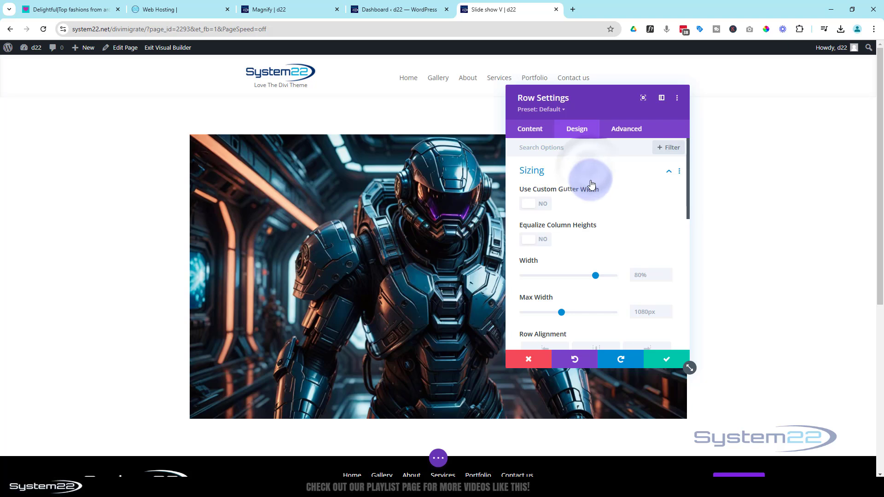
{"action": "left_click_drag", "start_coordinate": [596, 278], "coordinate": [651, 272]}
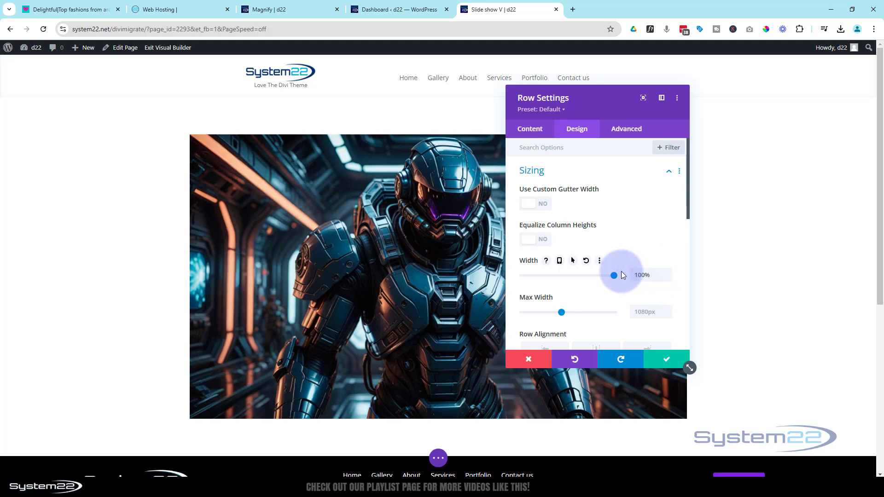
{"action": "left_click", "coordinate": [636, 313]}
{"action": "type", "text": "100%"}
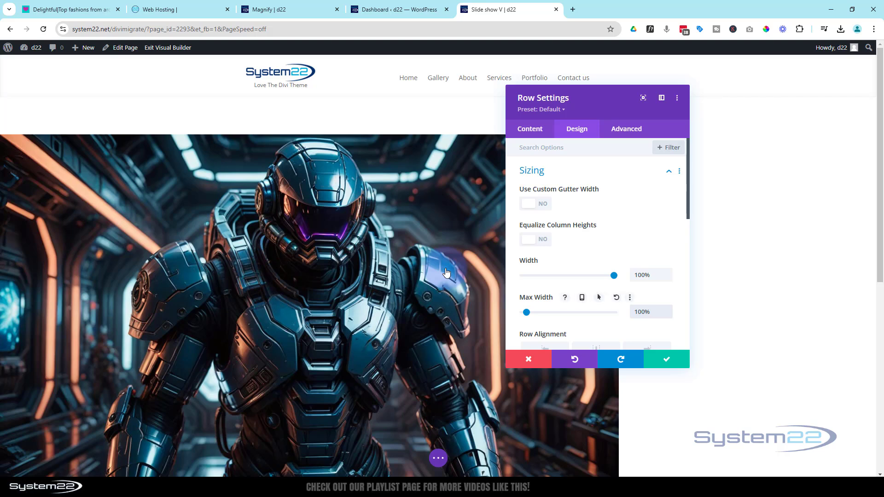
{"action": "scroll", "coordinate": [410, 227], "scroll_direction": "down", "scroll_amount": 1}
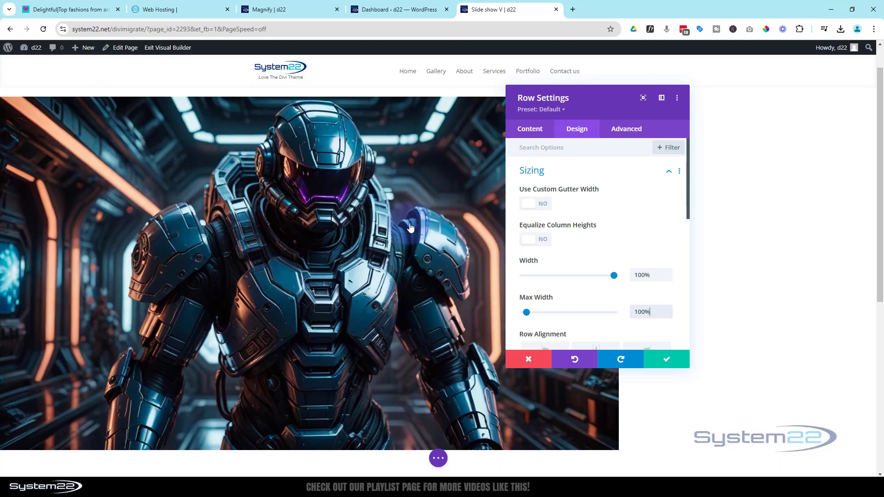
{"action": "left_click", "coordinate": [857, 137]}
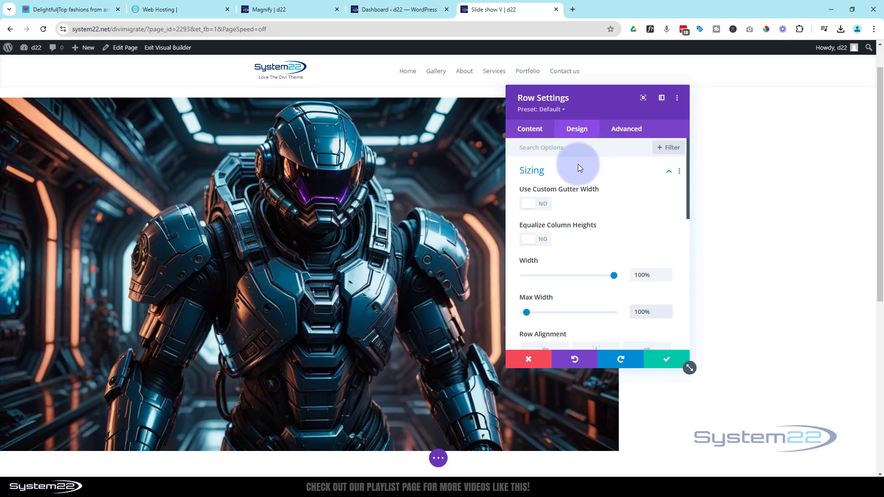
- Set the row's top and bottom padding to 0px with the two values linked, and save the row settings
{"action": "left_click", "coordinate": [534, 172]}
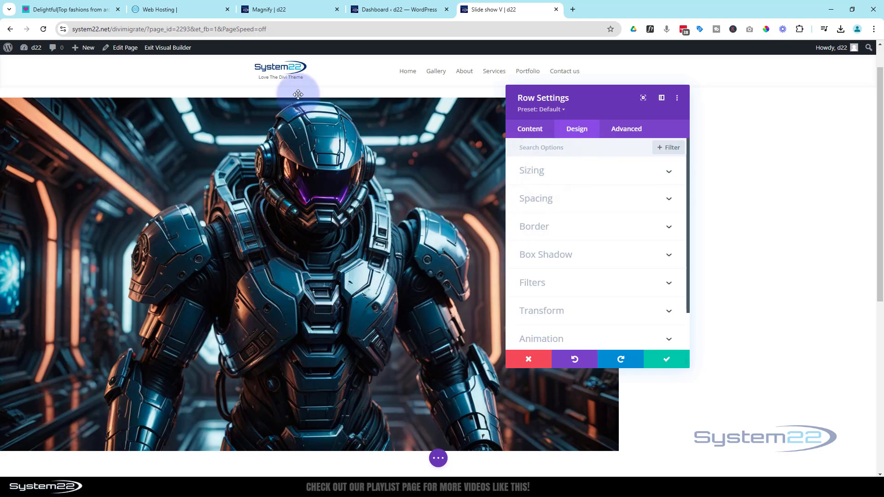
{"action": "left_click", "coordinate": [559, 203]}
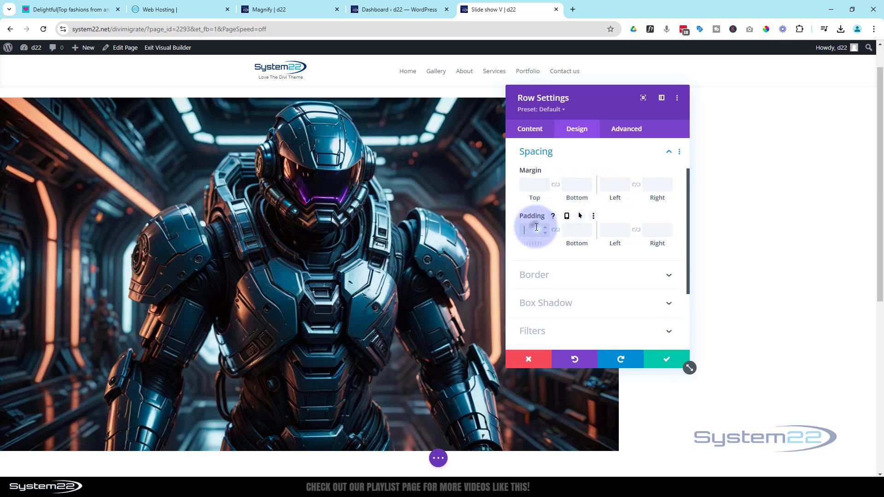
{"action": "type", "text": "0"}
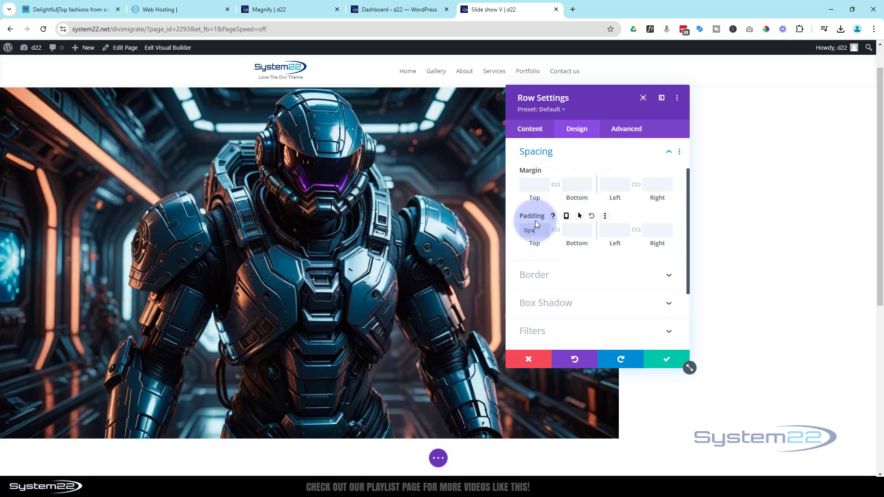
{"action": "left_click", "coordinate": [556, 230]}
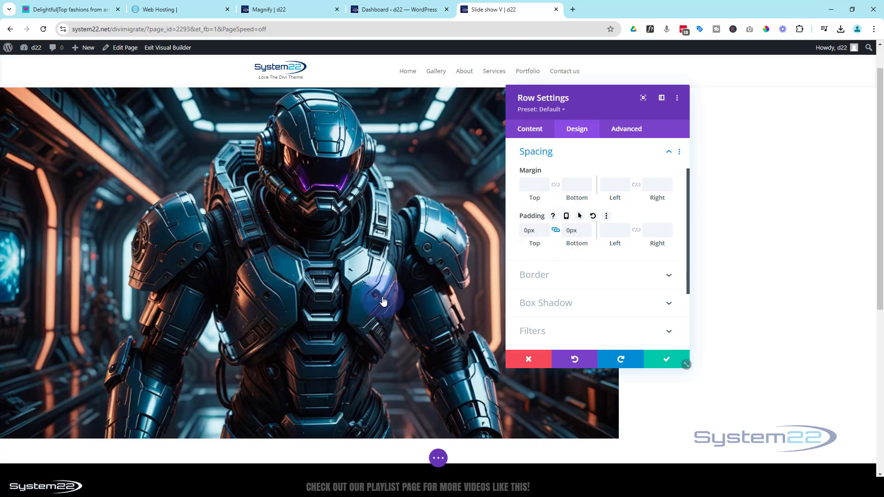
{"action": "scroll", "coordinate": [376, 296], "scroll_direction": "down", "scroll_amount": 2}
{"action": "scroll", "coordinate": [376, 296], "scroll_direction": "up", "scroll_amount": 2}
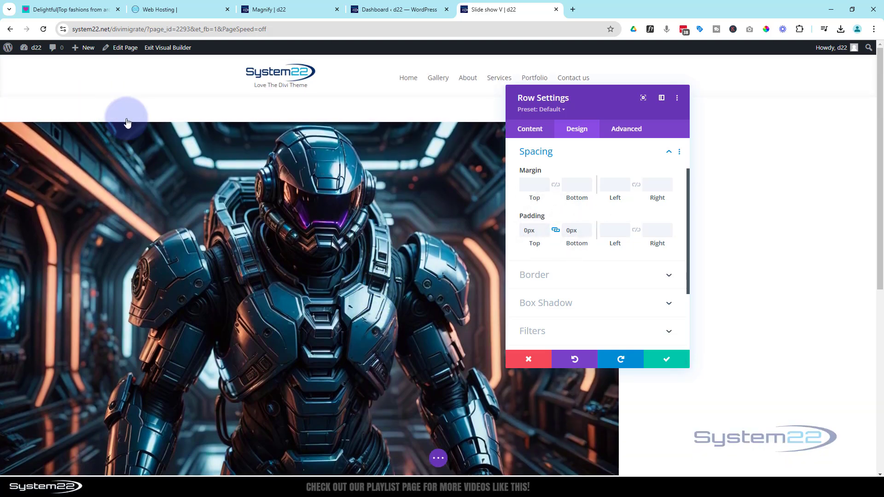
{"action": "scroll", "coordinate": [134, 159], "scroll_direction": "down", "scroll_amount": 1}
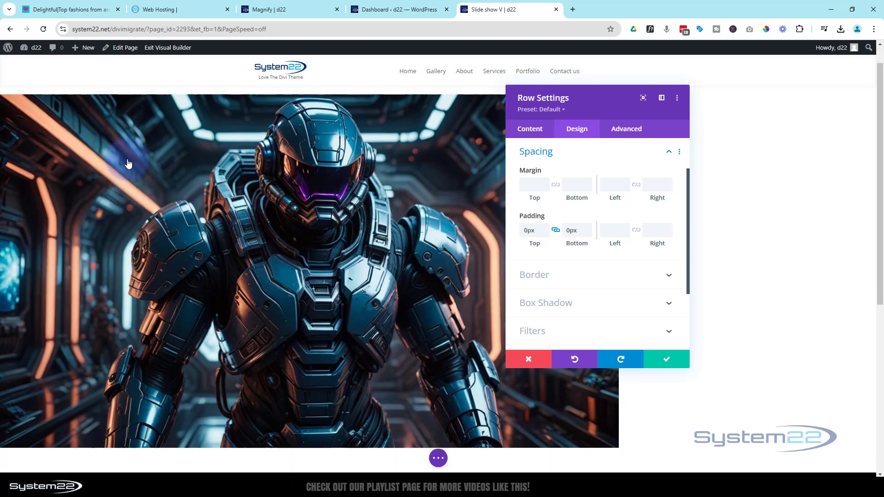
{"action": "scroll", "coordinate": [133, 159], "scroll_direction": "up", "scroll_amount": 1}
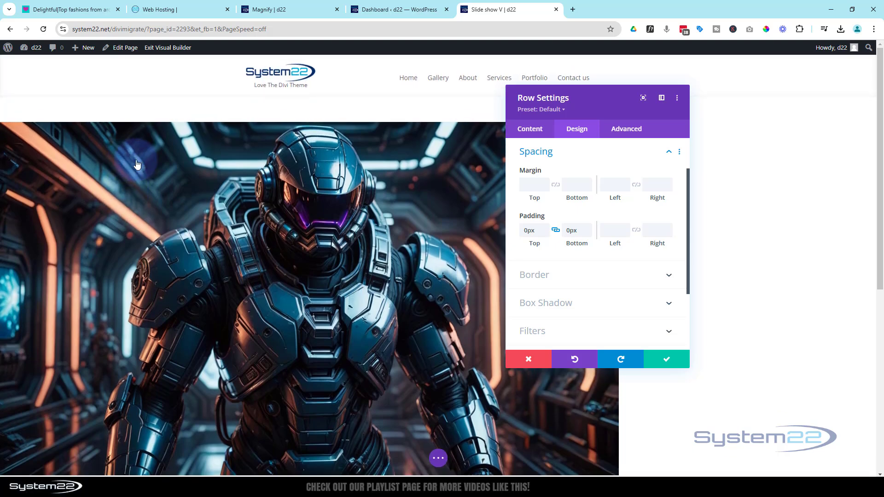
{"action": "left_click", "coordinate": [666, 360]}
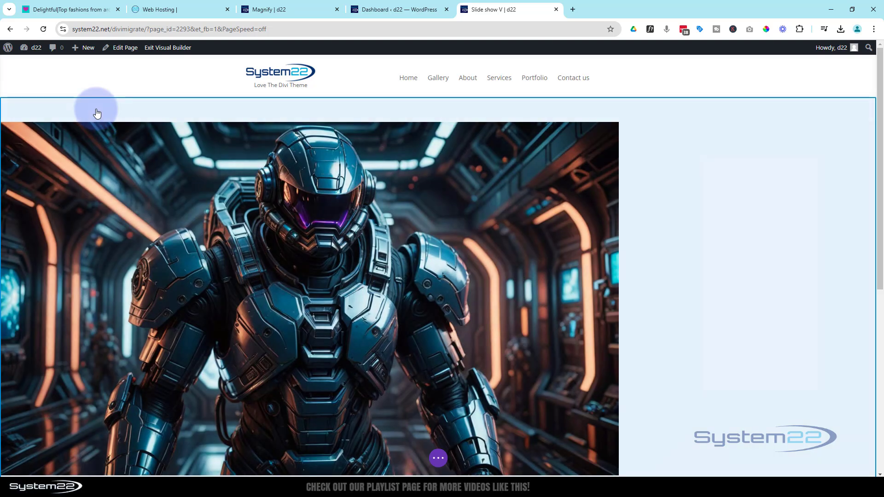
- Set the section's top and bottom padding to 0px with the two values linked, and save the section settings
{"action": "mouse_move", "coordinate": [95, 106]}
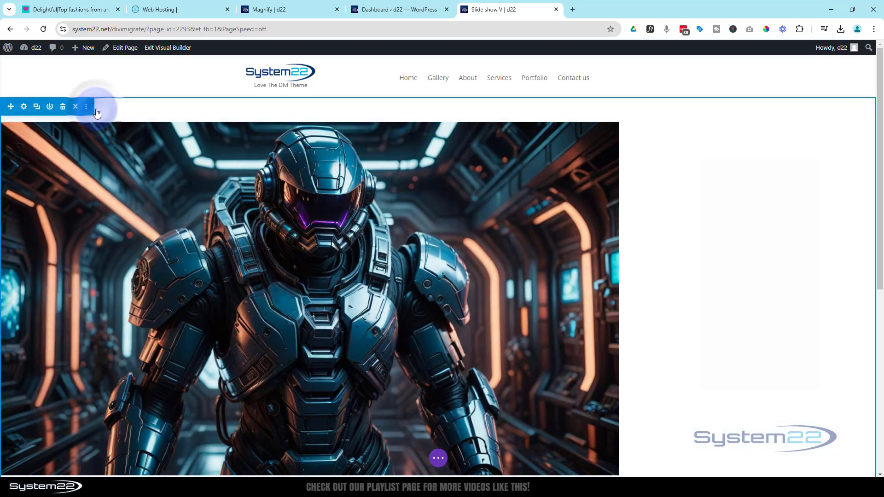
{"action": "left_click", "coordinate": [24, 108]}
{"action": "left_click", "coordinate": [575, 132]}
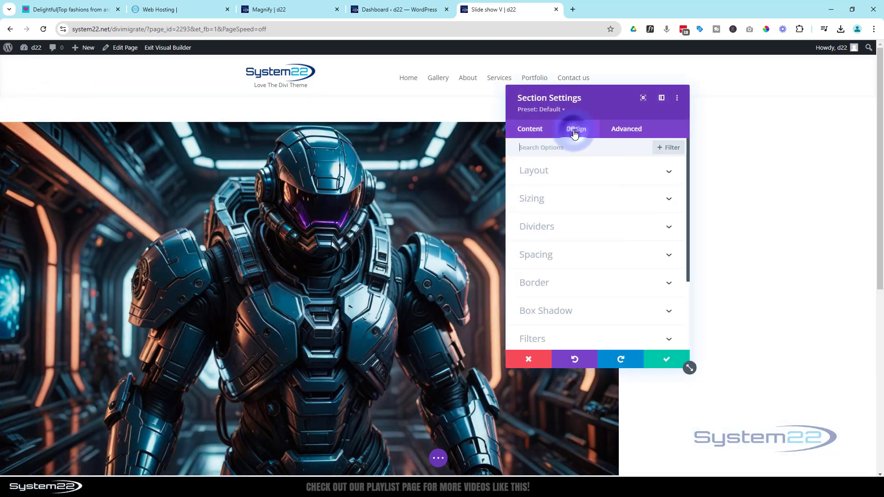
{"action": "left_click", "coordinate": [608, 261]}
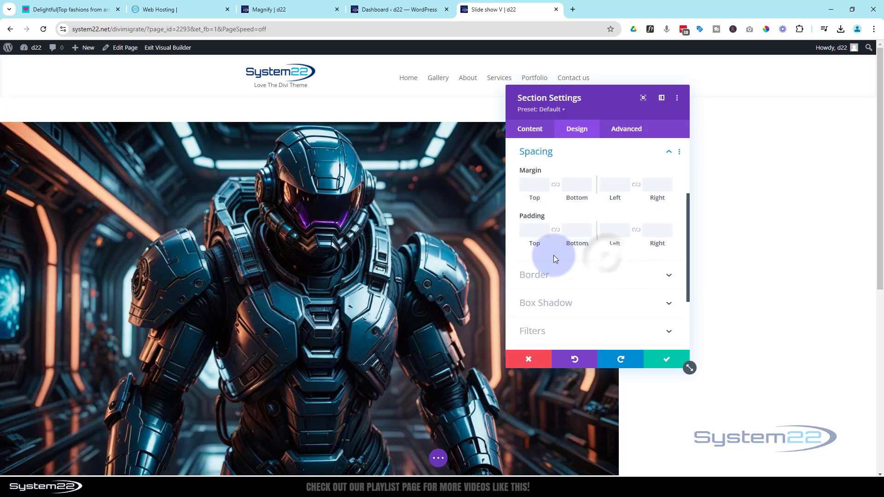
{"action": "left_click", "coordinate": [534, 233]}
{"action": "type", "text": "0"}
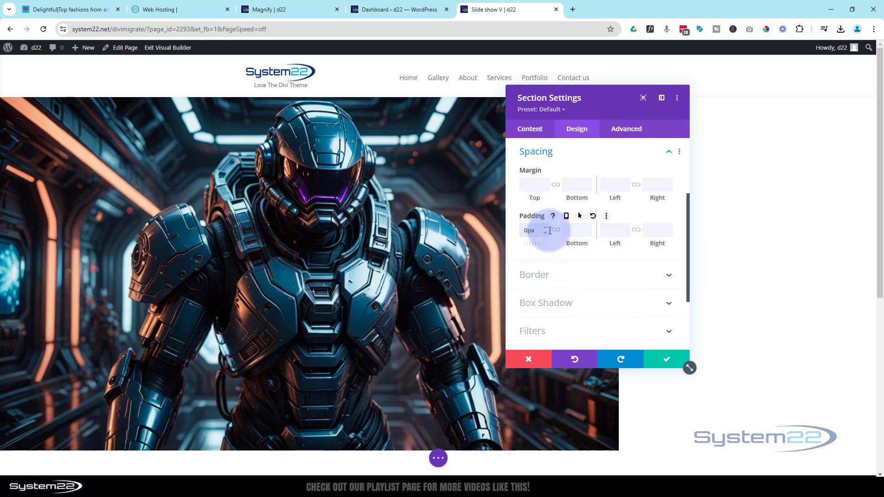
{"action": "left_click", "coordinate": [556, 230]}
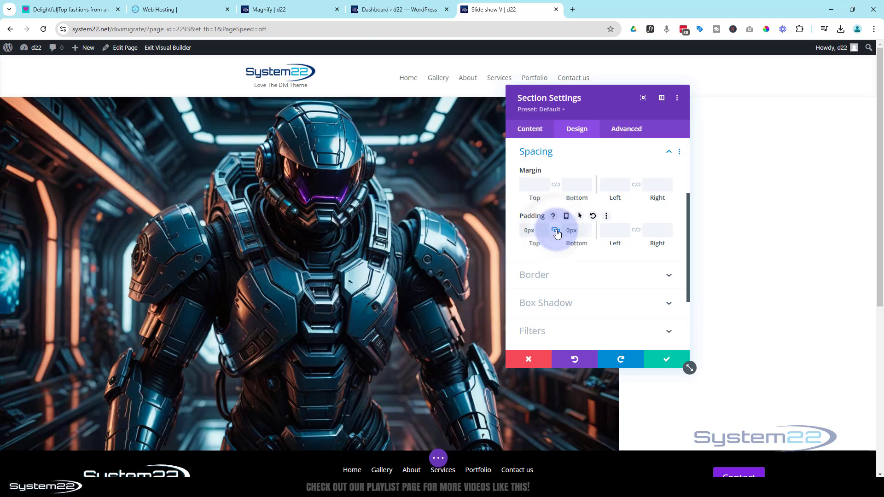
{"action": "left_click", "coordinate": [669, 361]}
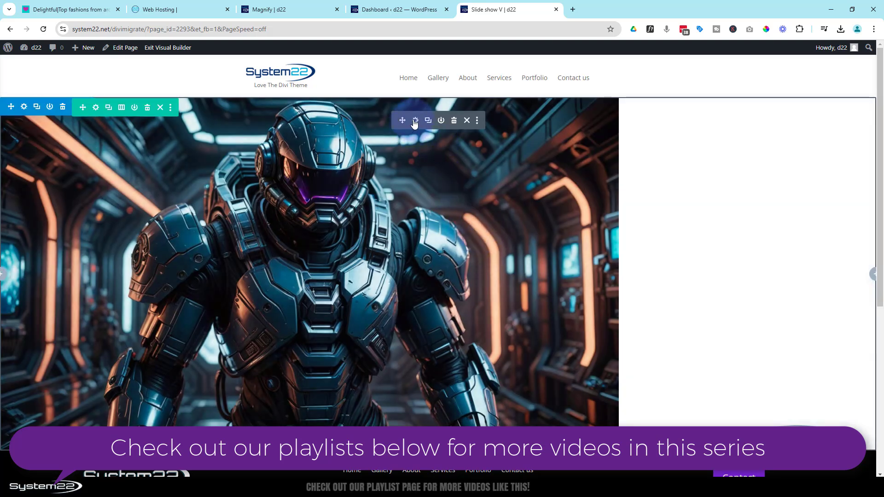
- Turn on Force Fullwidth for the robot image in its sizing options and save the image settings
{"action": "left_click", "coordinate": [414, 121]}
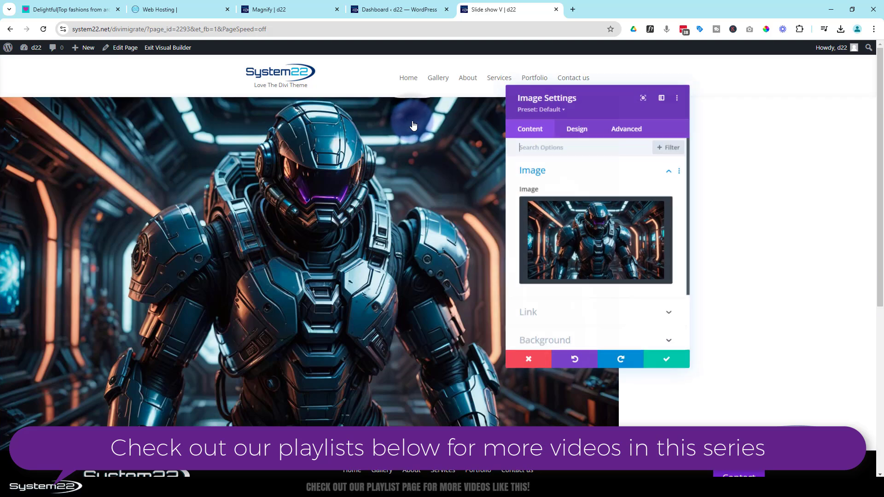
{"action": "left_click", "coordinate": [582, 131]}
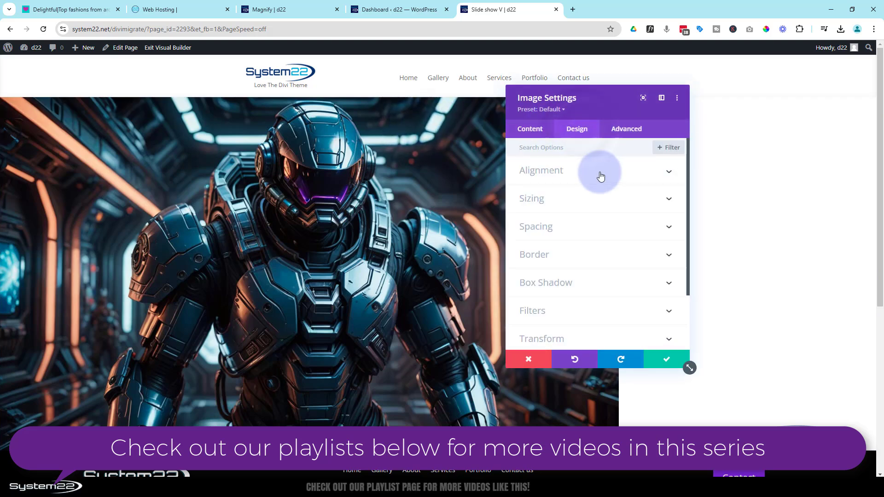
{"action": "left_click", "coordinate": [601, 203]}
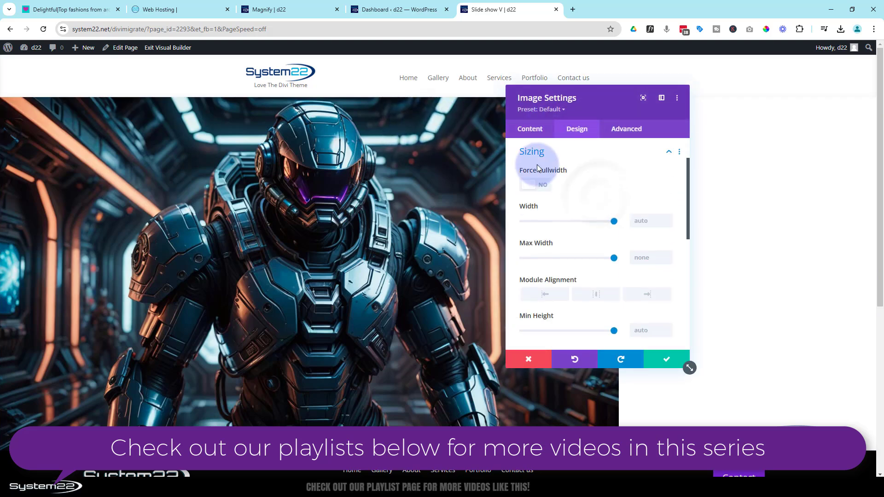
{"action": "left_click", "coordinate": [547, 186]}
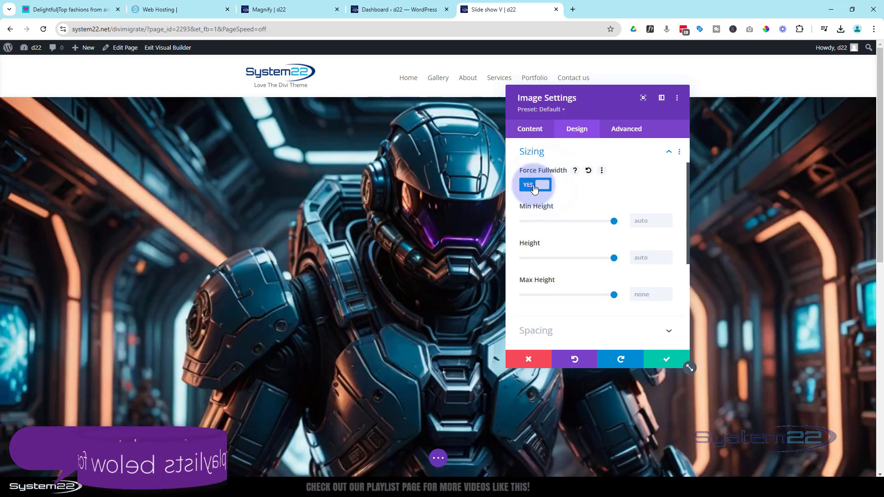
{"action": "scroll", "coordinate": [323, 235], "scroll_direction": "down", "scroll_amount": 1}
{"action": "scroll", "coordinate": [324, 235], "scroll_direction": "down", "scroll_amount": 3}
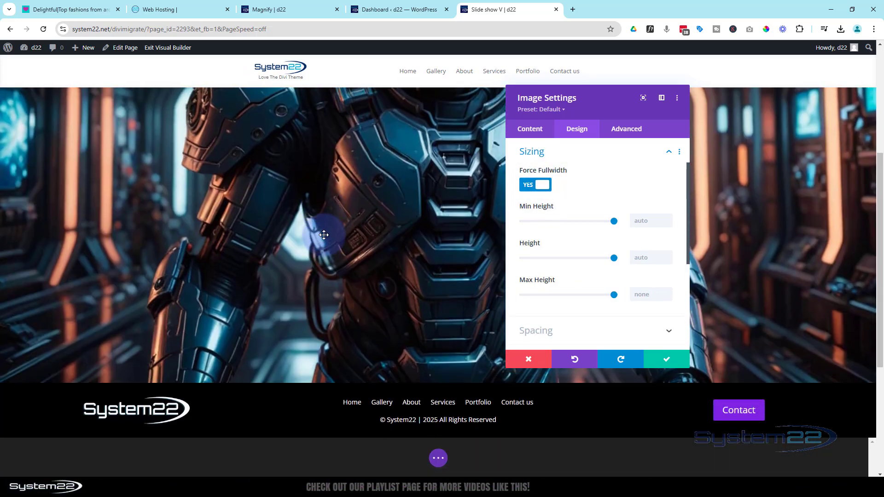
{"action": "scroll", "coordinate": [324, 234], "scroll_direction": "up", "scroll_amount": 5}
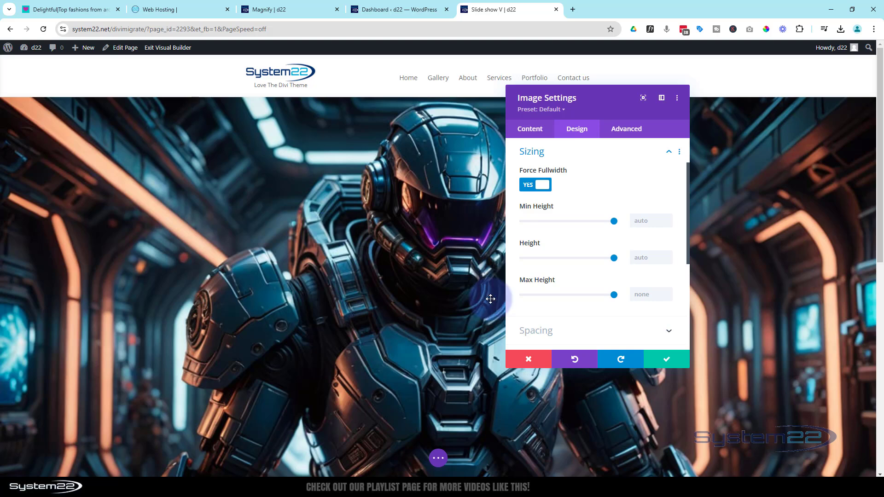
{"action": "left_click", "coordinate": [667, 360]}
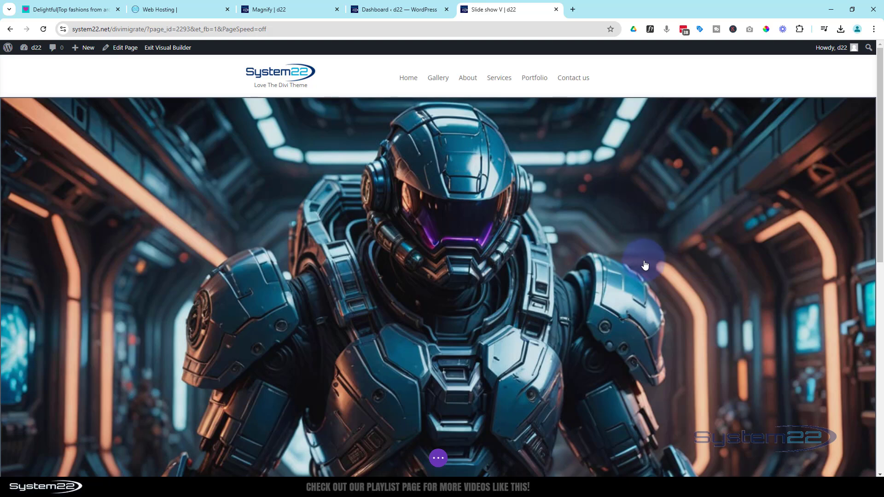
- Insert an Icon module below the robot image and choose the circled double down-chevron icon
{"action": "scroll", "coordinate": [643, 257], "scroll_direction": "down", "scroll_amount": 7}
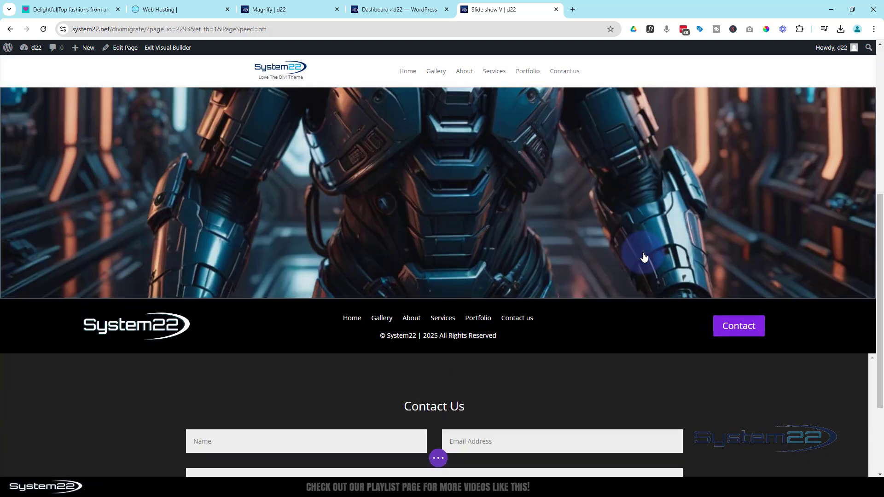
{"action": "scroll", "coordinate": [643, 256], "scroll_direction": "up", "scroll_amount": 6}
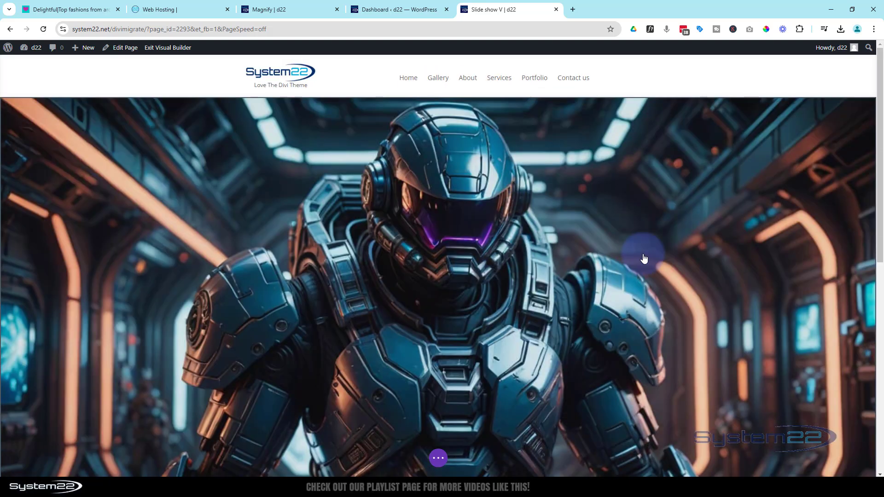
{"action": "scroll", "coordinate": [644, 258], "scroll_direction": "down", "scroll_amount": 6}
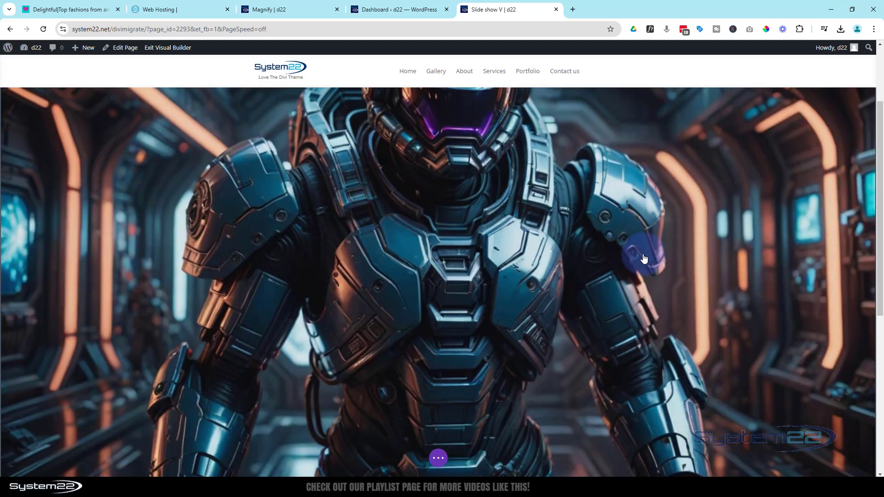
{"action": "mouse_move", "coordinate": [547, 271]}
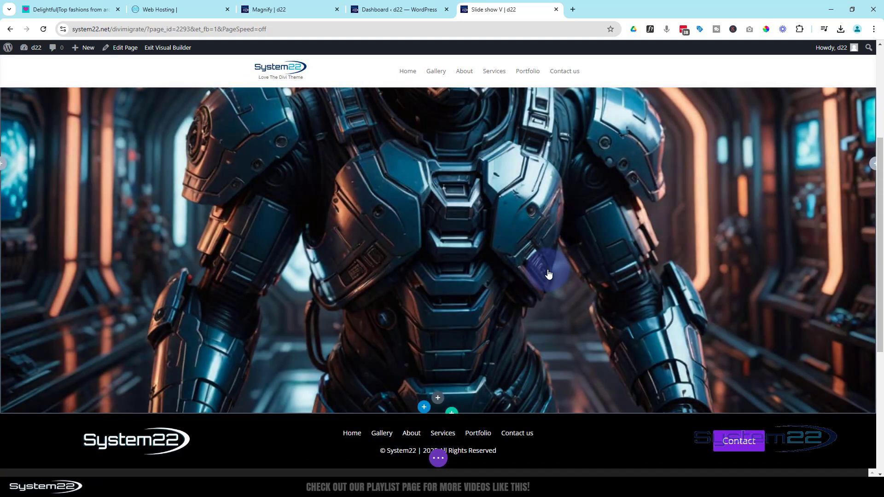
{"action": "left_click", "coordinate": [437, 399]}
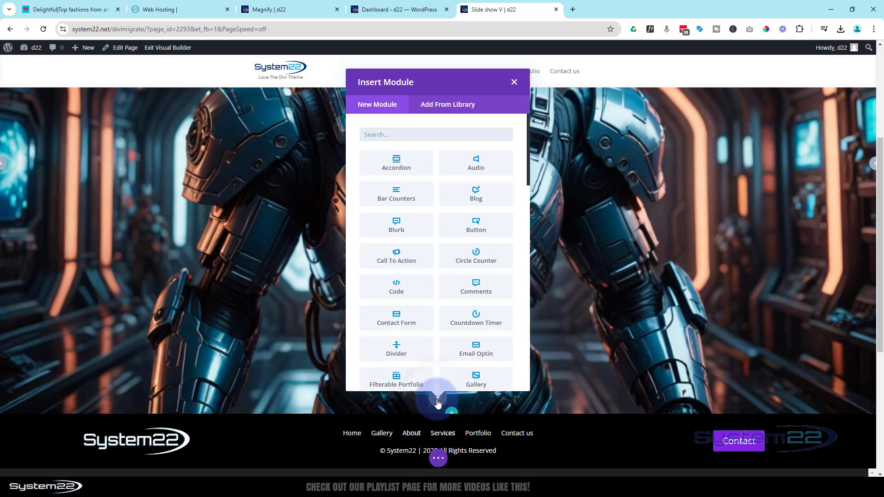
{"action": "scroll", "coordinate": [449, 235], "scroll_direction": "down", "scroll_amount": 3}
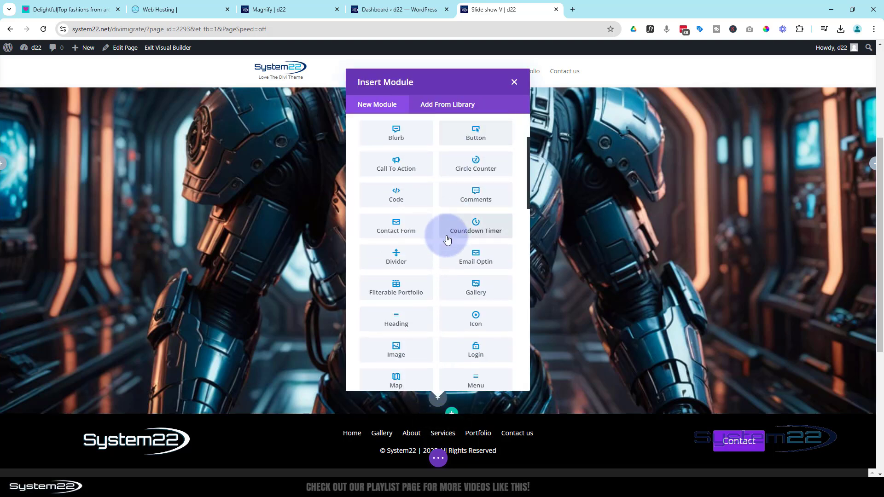
{"action": "left_click", "coordinate": [470, 274]}
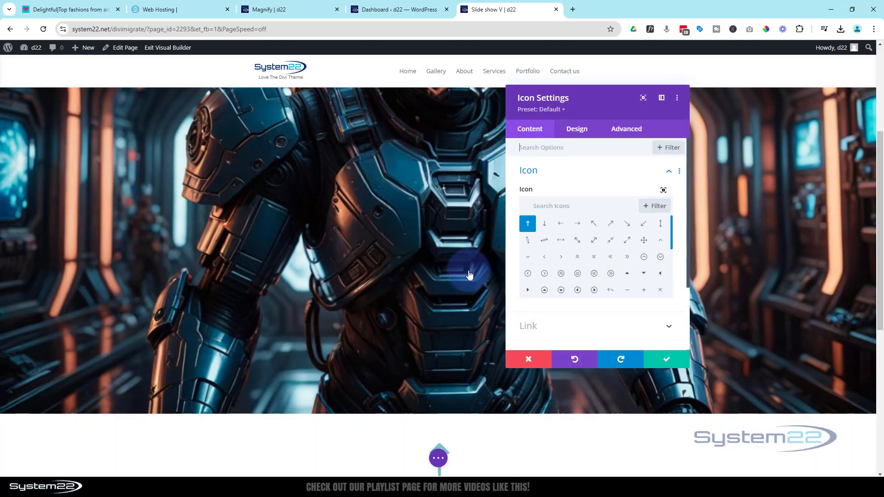
{"action": "left_click", "coordinate": [577, 274]}
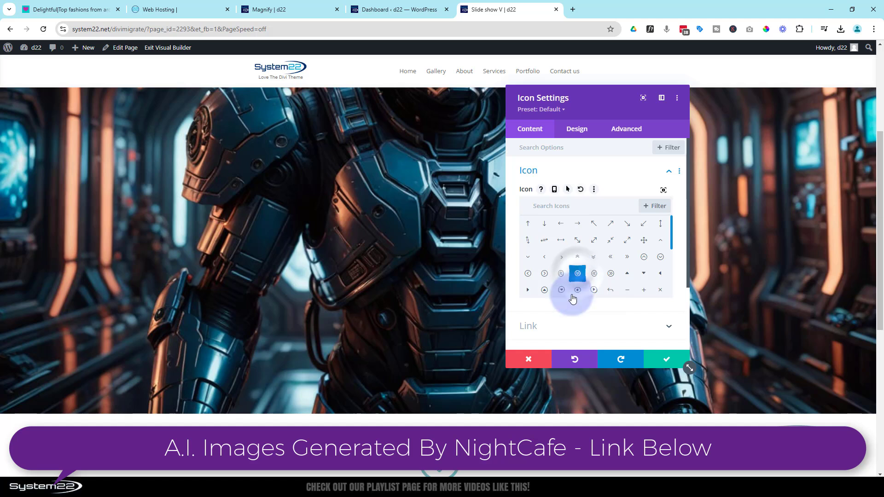
{"action": "scroll", "coordinate": [461, 384], "scroll_direction": "down", "scroll_amount": 2}
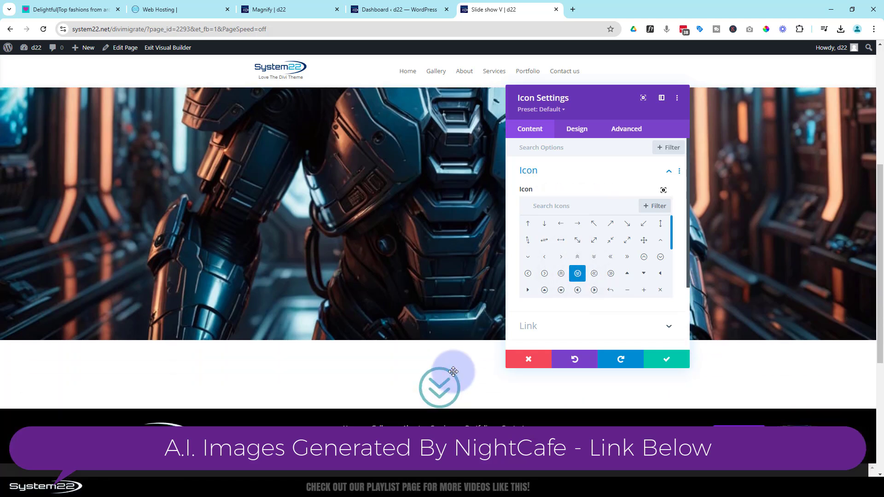
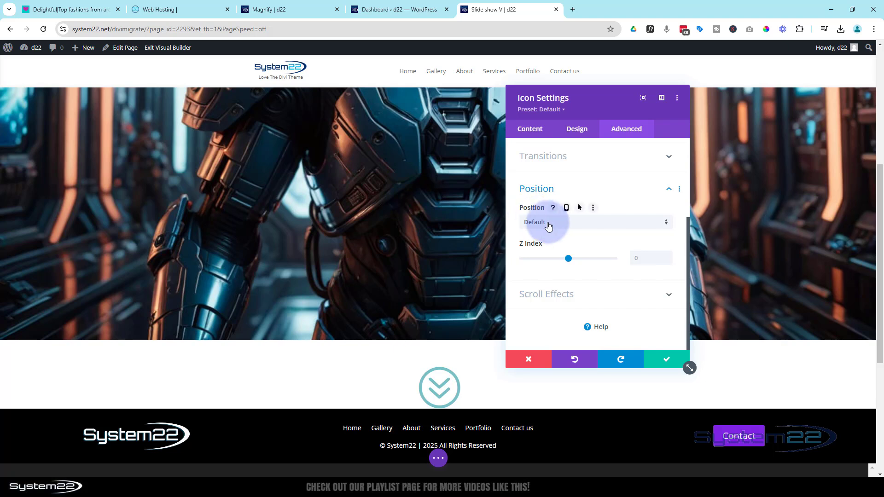
- Set the icon's position to Absolute, try several location anchors over the image, and settle on the top-right corner
{"action": "left_click", "coordinate": [553, 222]}
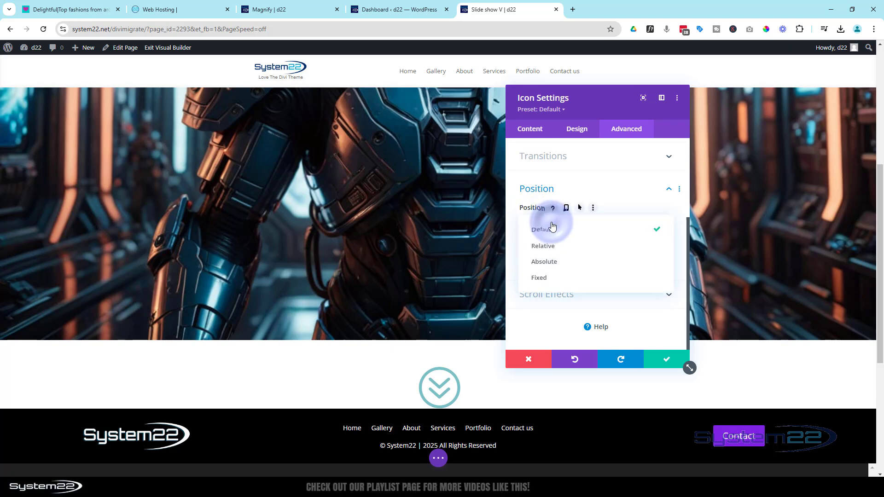
{"action": "left_click", "coordinate": [553, 265]}
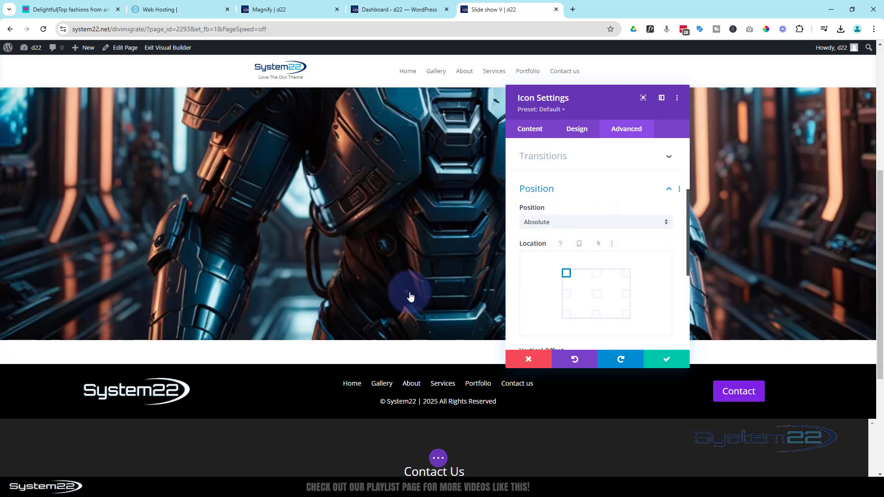
{"action": "scroll", "coordinate": [411, 296], "scroll_direction": "up", "scroll_amount": 4}
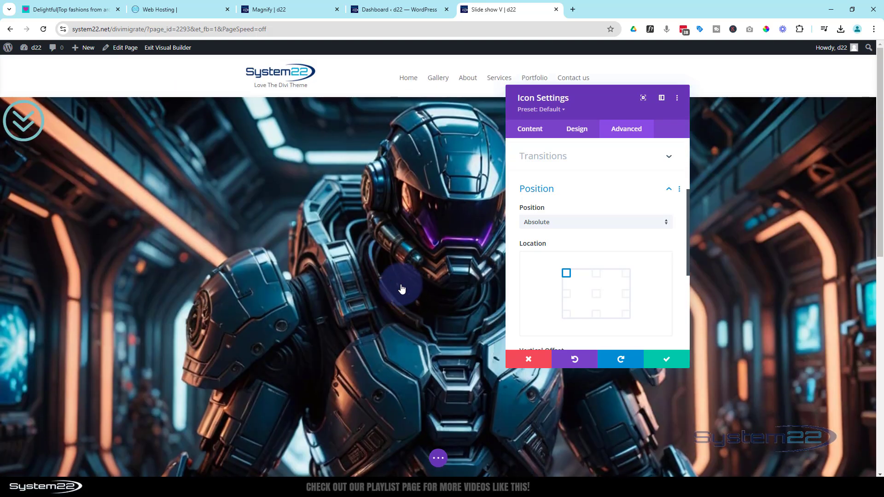
{"action": "left_click", "coordinate": [598, 277]}
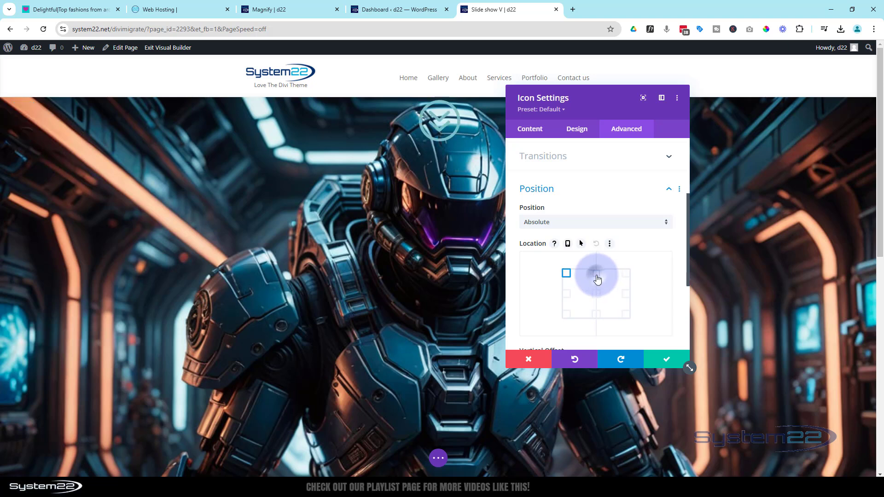
{"action": "left_click", "coordinate": [626, 275]}
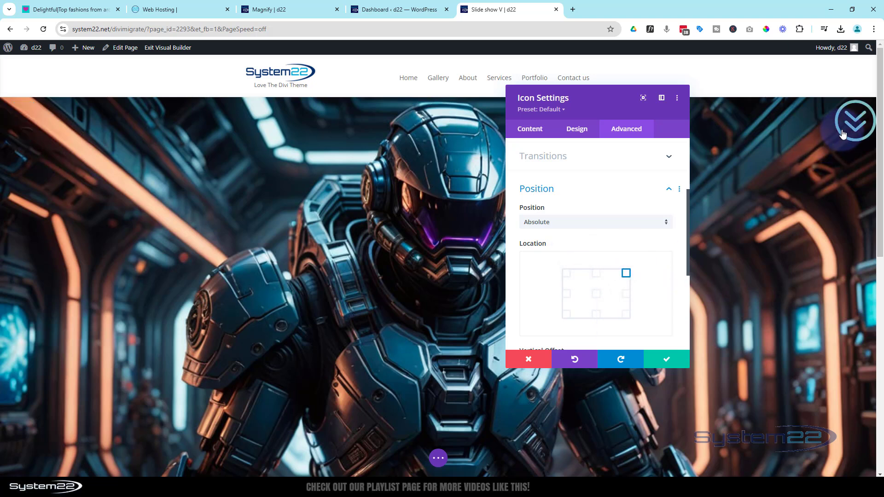
{"action": "left_click", "coordinate": [629, 296]}
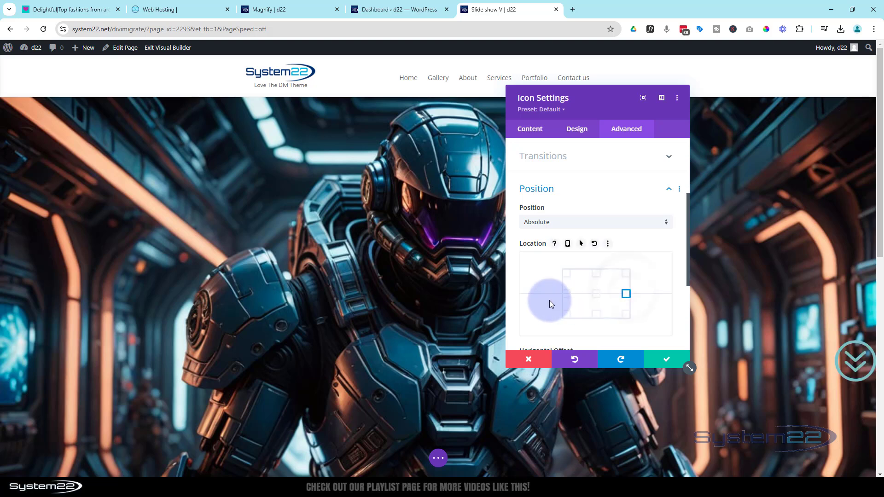
{"action": "left_click", "coordinate": [567, 295]}
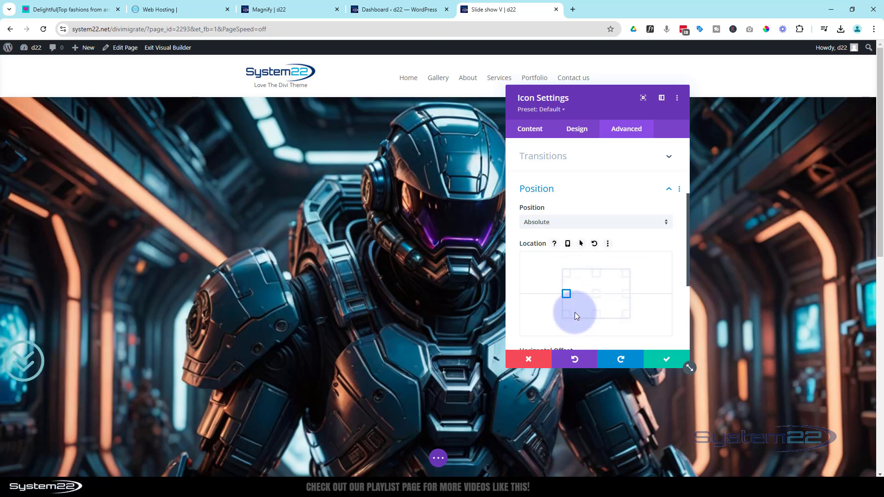
{"action": "scroll", "coordinate": [829, 290], "scroll_direction": "down", "scroll_amount": 4}
{"action": "scroll", "coordinate": [829, 291], "scroll_direction": "up", "scroll_amount": 4}
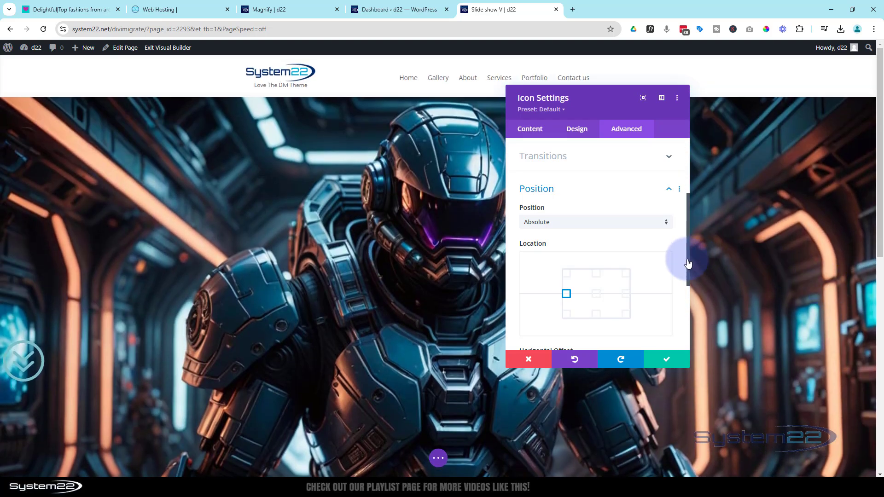
{"action": "left_click", "coordinate": [625, 274]}
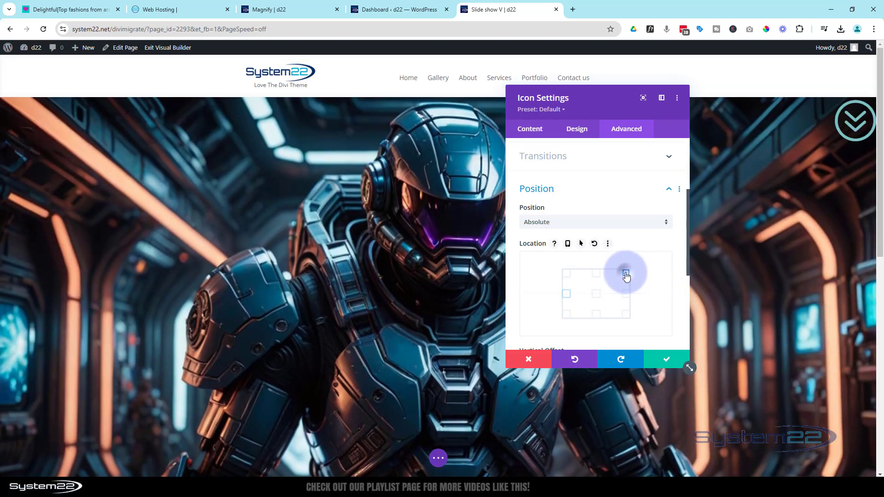
- Set the icon's color to white (#ffffff)
{"action": "left_click", "coordinate": [576, 131]}
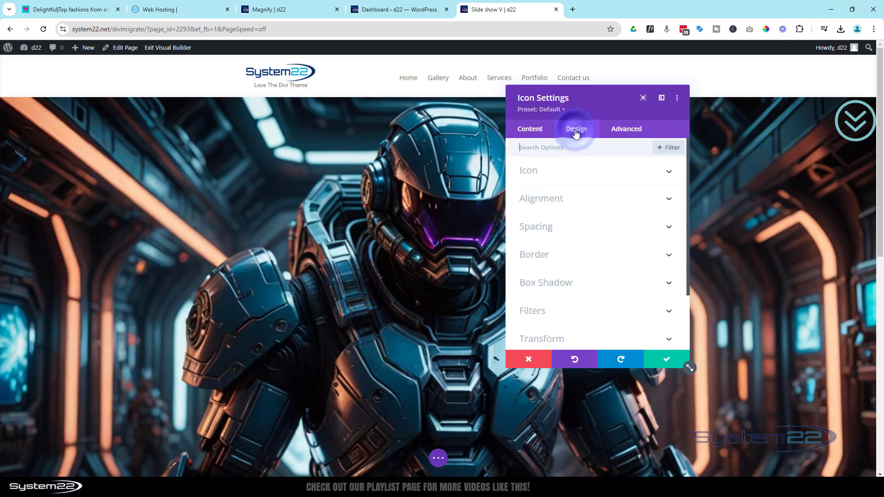
{"action": "left_click", "coordinate": [589, 177]}
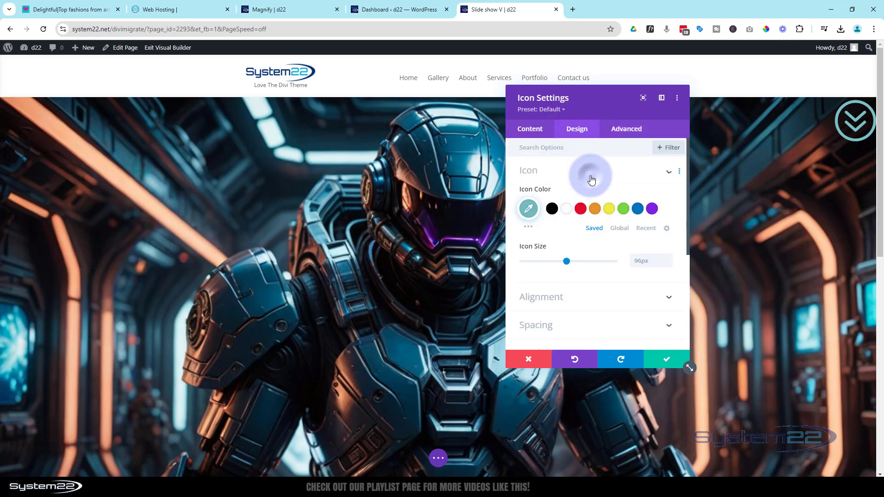
{"action": "left_click", "coordinate": [565, 211]}
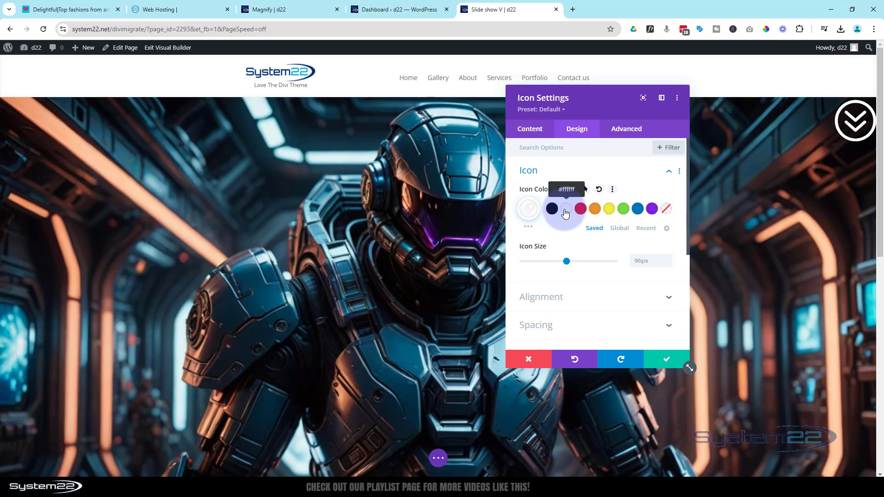
- Change the icon's color to a semi-transparent grey, rgba(89,89,89,0.33)
{"action": "left_click", "coordinate": [532, 214]}
{"action": "left_click", "coordinate": [662, 217]}
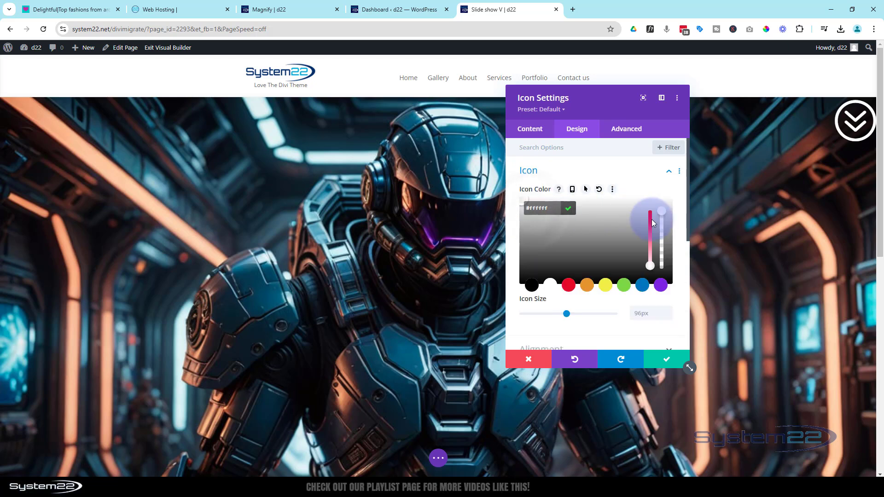
{"action": "left_click_drag", "start_coordinate": [660, 233], "coordinate": [656, 259]}
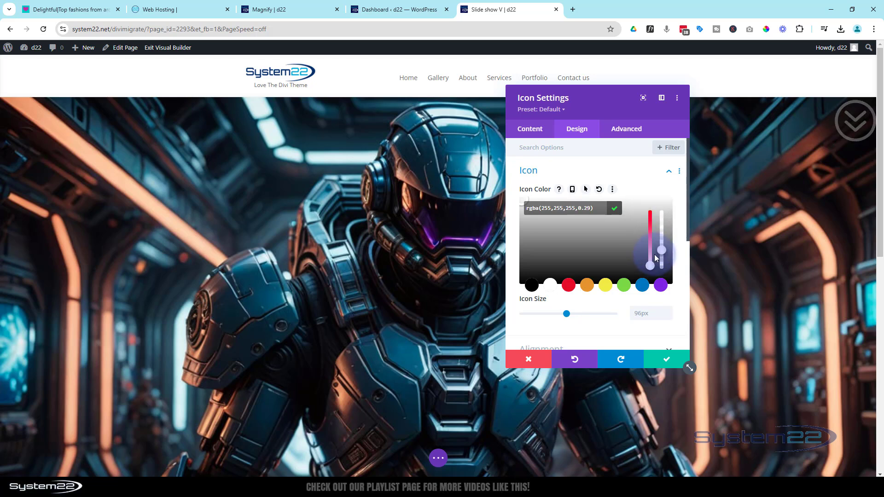
{"action": "left_click", "coordinate": [657, 256]}
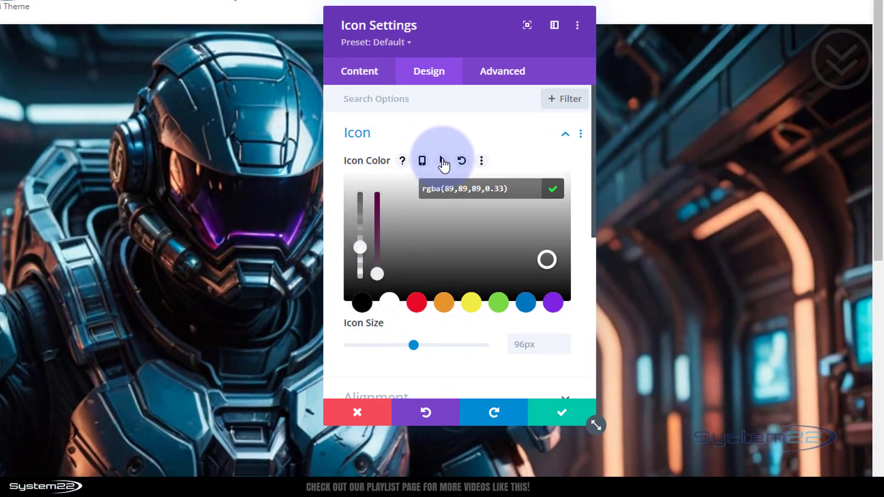
- Enable the hover state for the icon color and set the hover color to white (#ffffff)
{"action": "left_click", "coordinate": [443, 162]}
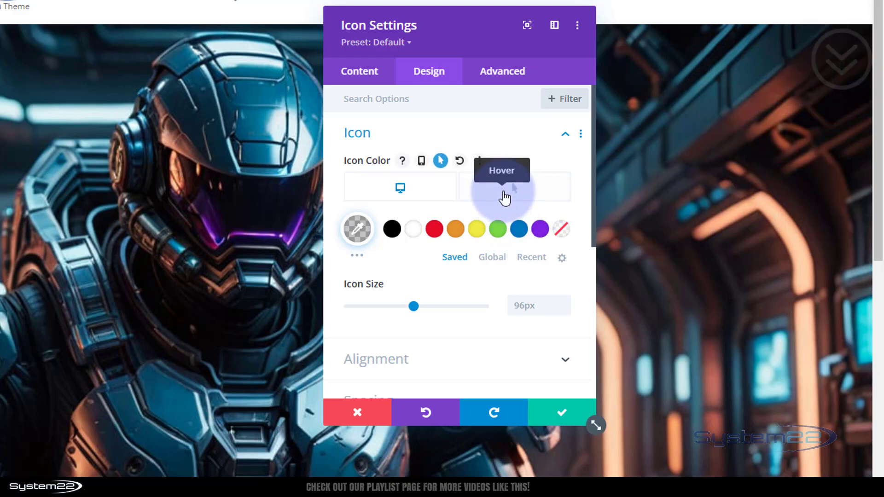
{"action": "left_click", "coordinate": [505, 197]}
{"action": "left_click", "coordinate": [414, 229]}
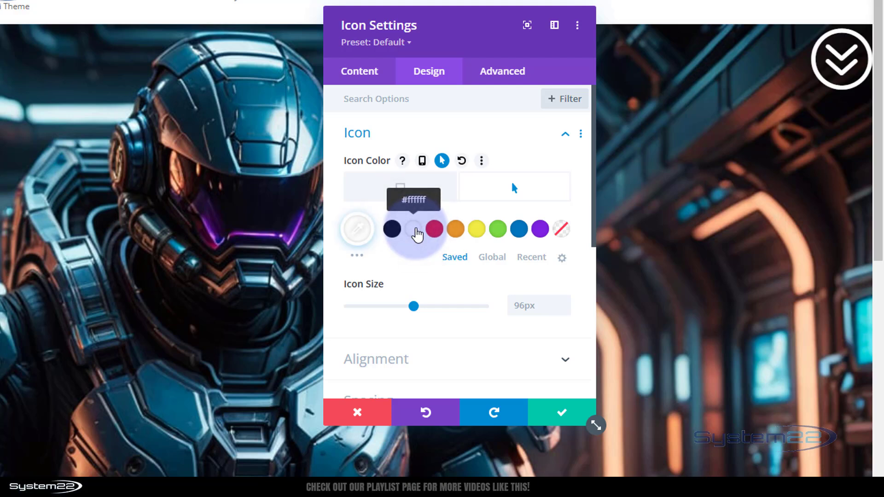
- Raise the opacity of the icon's default desktop color to rgba(89,89,89,0.69)
{"action": "left_click", "coordinate": [413, 196]}
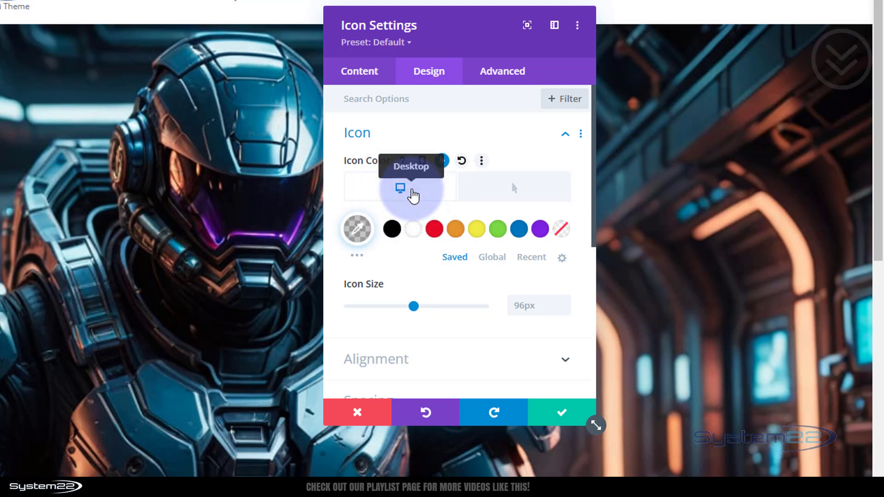
{"action": "left_click", "coordinate": [357, 230]}
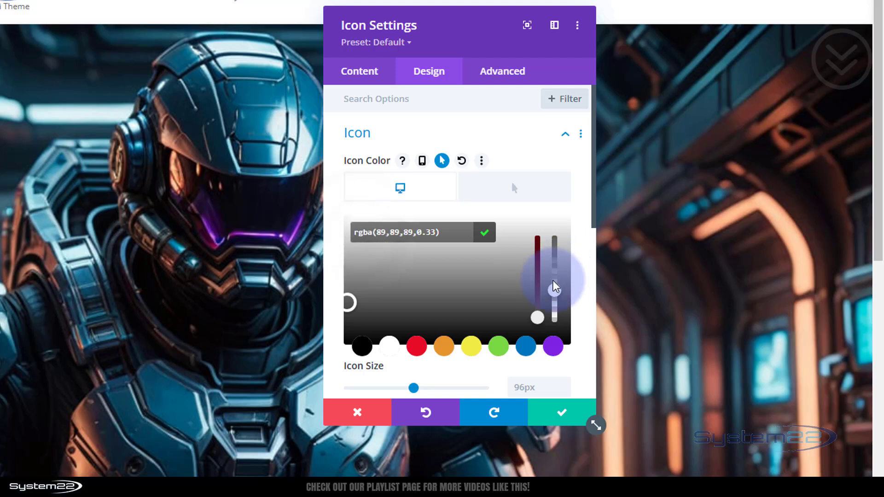
{"action": "left_click_drag", "start_coordinate": [555, 289], "coordinate": [555, 260]}
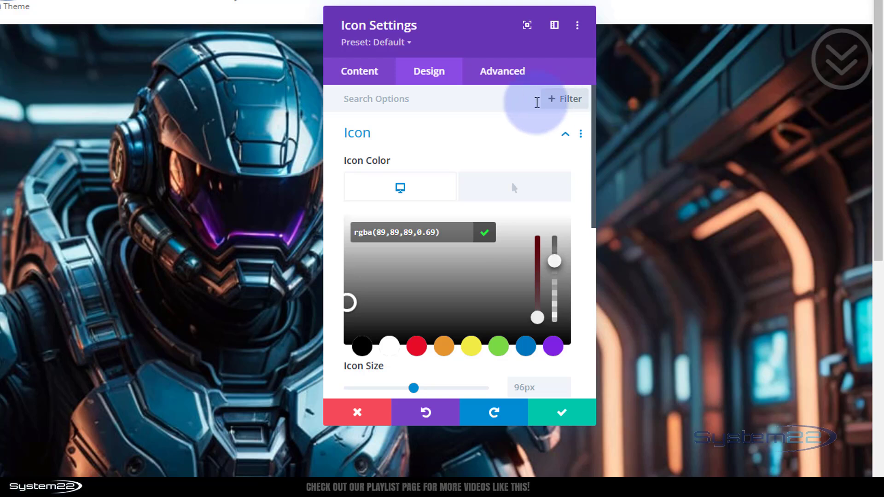
- Set the icon size to 60px
{"action": "mouse_move", "coordinate": [477, 173]}
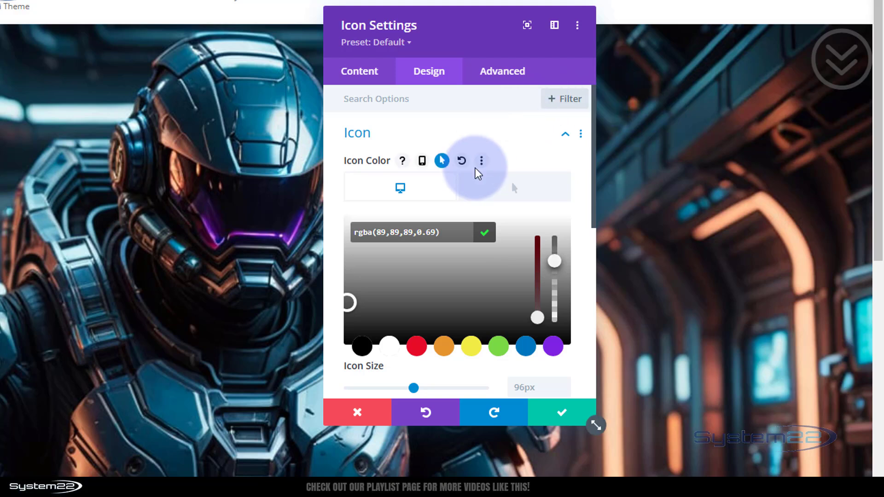
{"action": "scroll", "coordinate": [475, 171], "scroll_direction": "down", "scroll_amount": 3}
{"action": "left_click", "coordinate": [524, 250]}
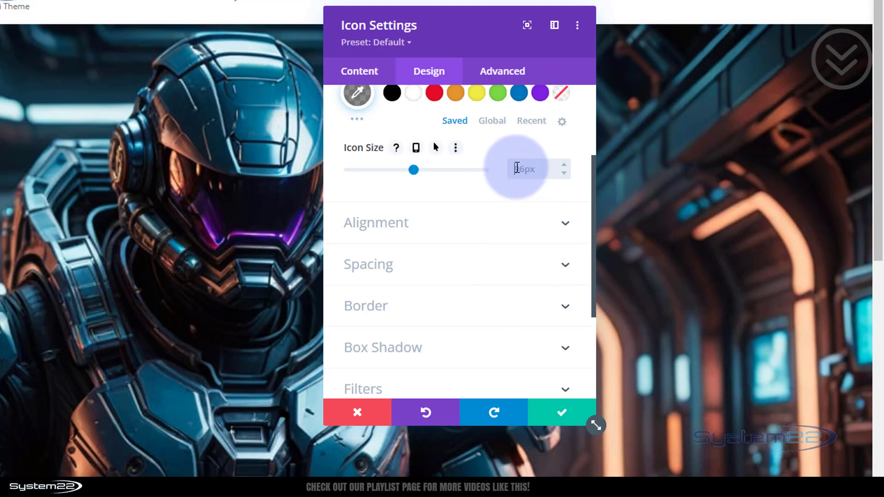
{"action": "key", "text": "BackSpace"}
{"action": "type", "text": "60"}
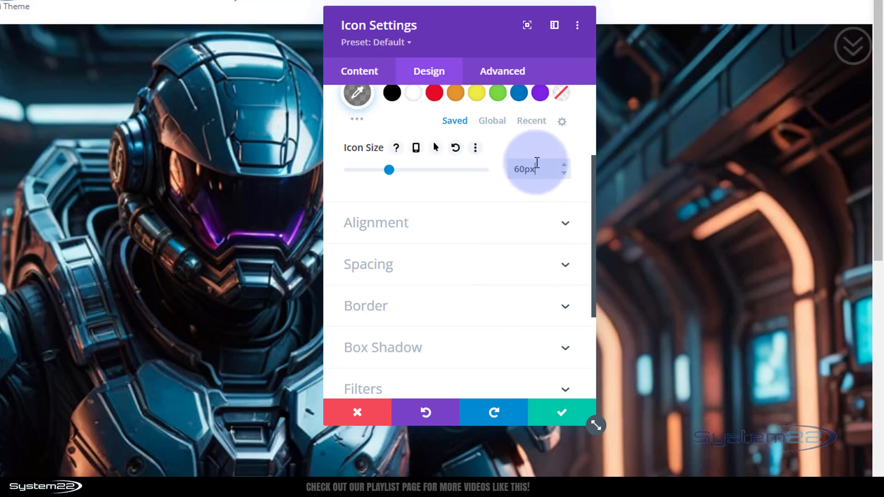
- Set the icon's vertical offset to 10px in its position options
{"action": "left_click", "coordinate": [497, 72]}
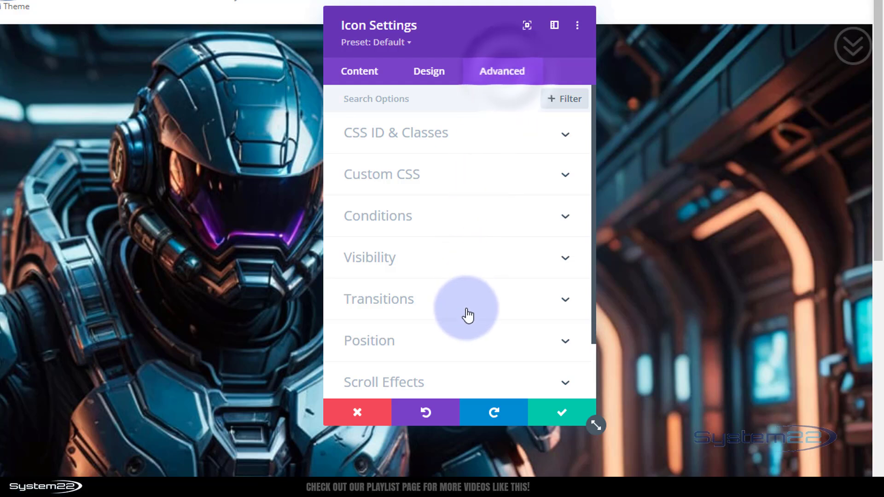
{"action": "scroll", "coordinate": [468, 311], "scroll_direction": "down", "scroll_amount": 2}
{"action": "left_click", "coordinate": [466, 286]}
{"action": "scroll", "coordinate": [444, 288], "scroll_direction": "down", "scroll_amount": 4}
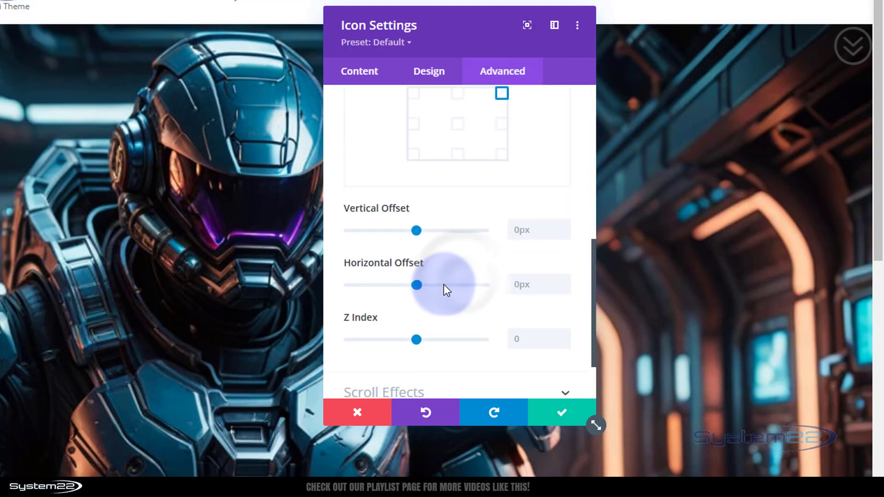
{"action": "left_click", "coordinate": [512, 231]}
{"action": "type", "text": "10"}
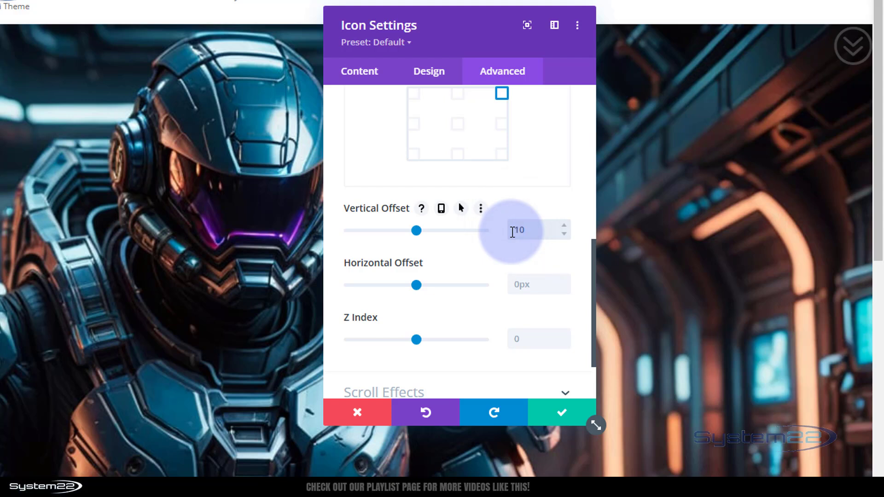
{"action": "type", "text": "px"}
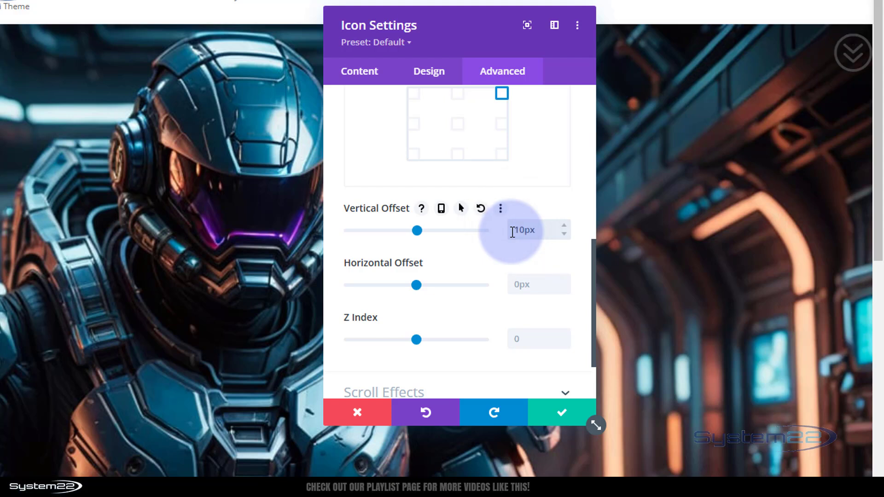
- Set the icon's horizontal offset to 10px, check the page below the image, and save the icon settings
{"action": "left_click", "coordinate": [522, 286]}
{"action": "type", "text": "10"}
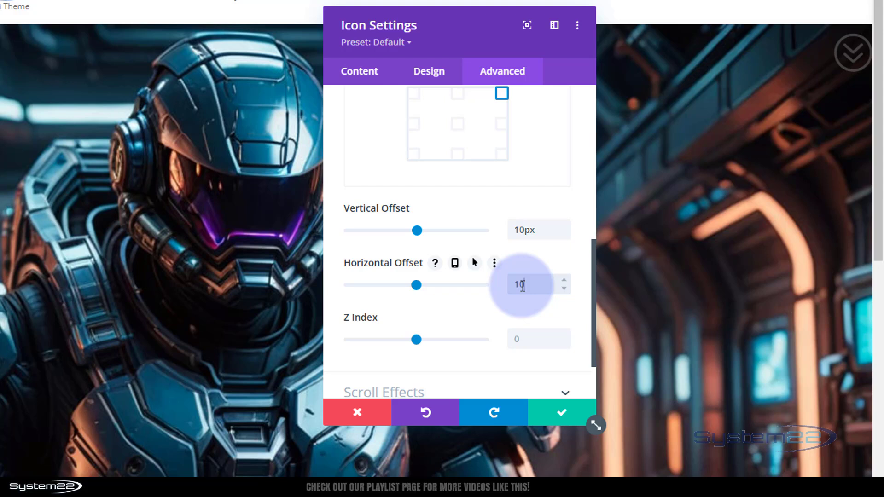
{"action": "type", "text": "px"}
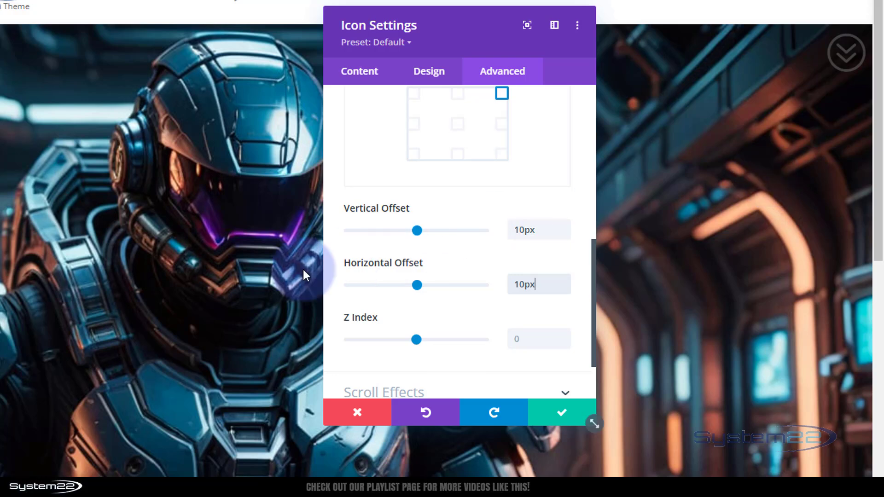
{"action": "scroll", "coordinate": [133, 297], "scroll_direction": "down", "scroll_amount": 5}
{"action": "scroll", "coordinate": [133, 296], "scroll_direction": "down", "scroll_amount": 3}
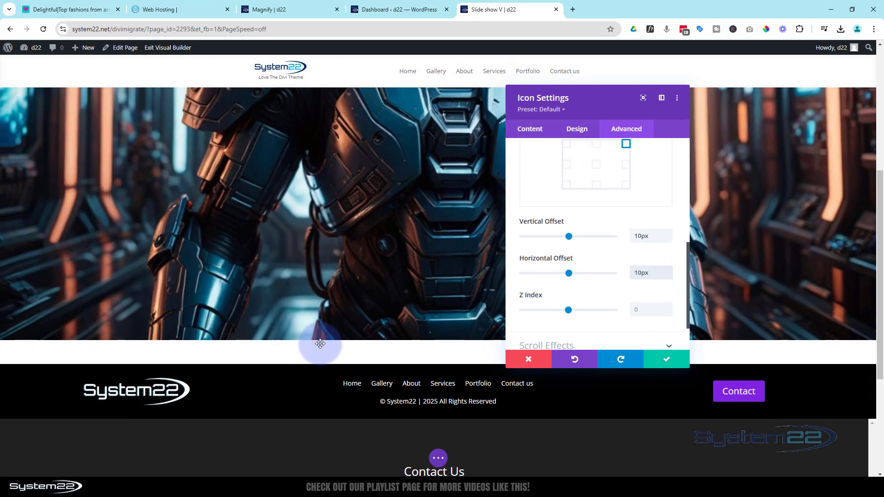
{"action": "scroll", "coordinate": [320, 343], "scroll_direction": "up", "scroll_amount": 3}
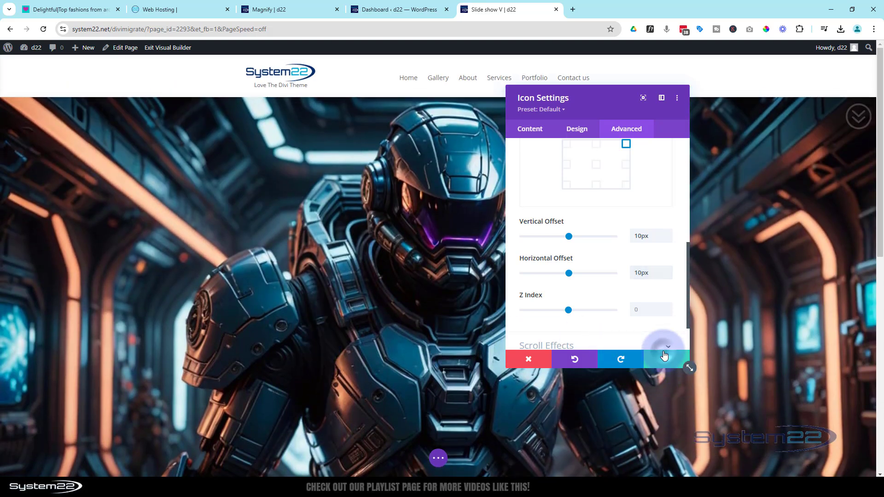
{"action": "left_click", "coordinate": [664, 356]}
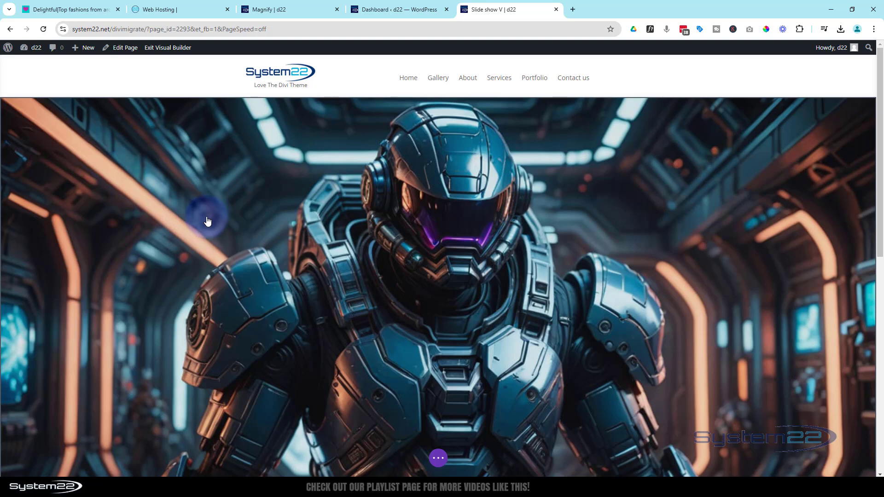
- Enable a custom gutter width of 1 in the row's sizing options and save the row settings
{"action": "mouse_move", "coordinate": [78, 122]}
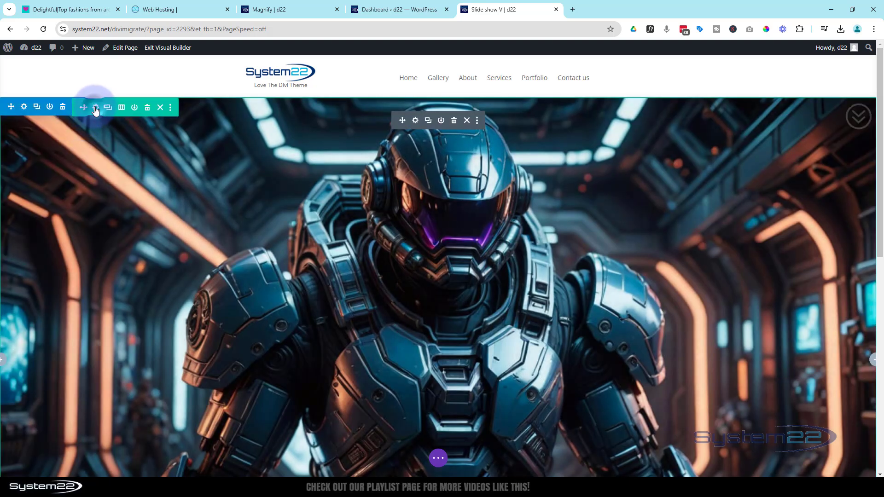
{"action": "left_click", "coordinate": [96, 109]}
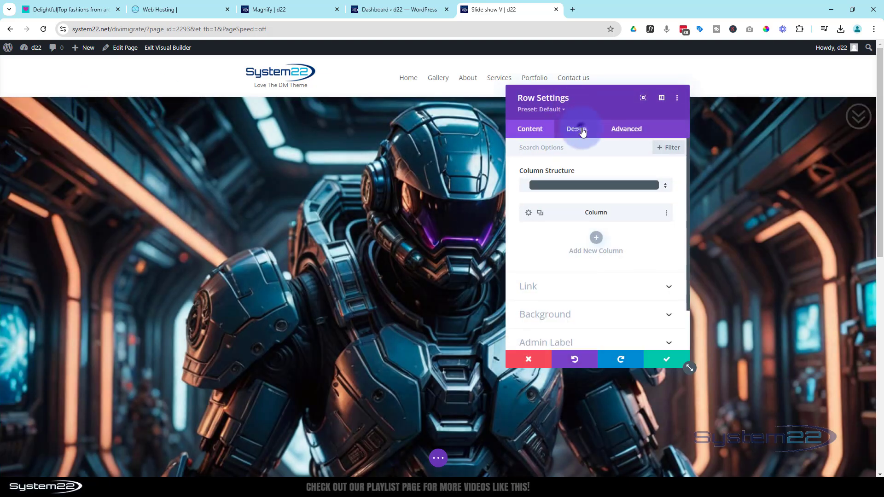
{"action": "left_click", "coordinate": [583, 132]}
{"action": "left_click", "coordinate": [583, 169]}
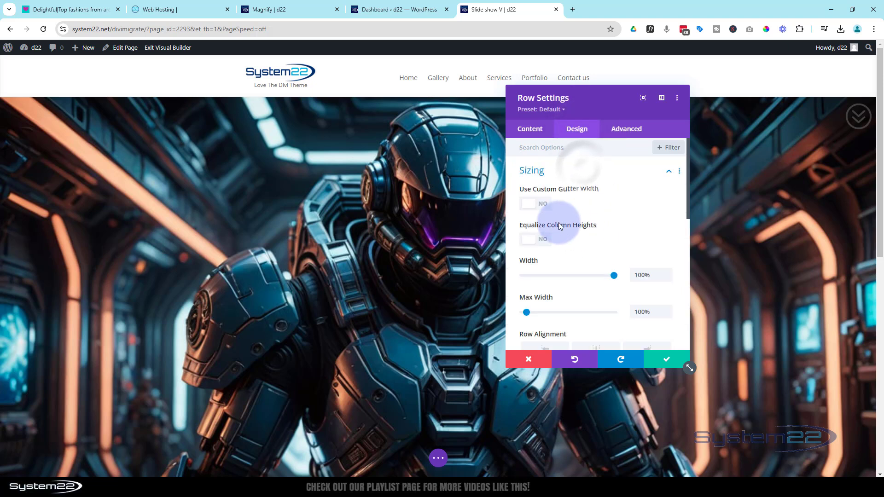
{"action": "left_click", "coordinate": [548, 205]}
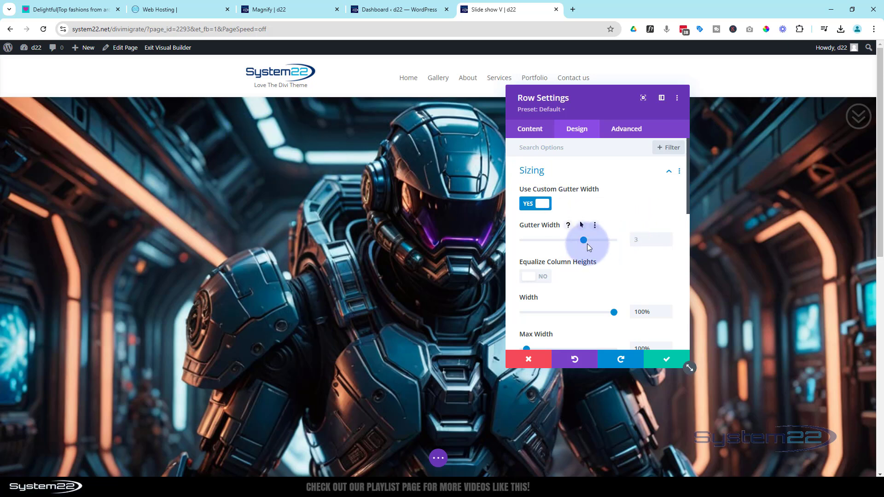
{"action": "left_click_drag", "start_coordinate": [587, 244], "coordinate": [512, 241]}
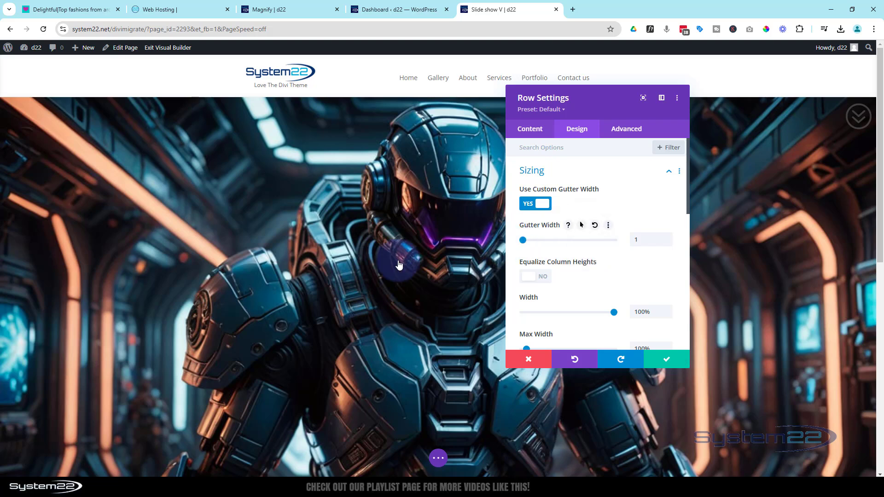
{"action": "scroll", "coordinate": [398, 265], "scroll_direction": "down", "scroll_amount": 8}
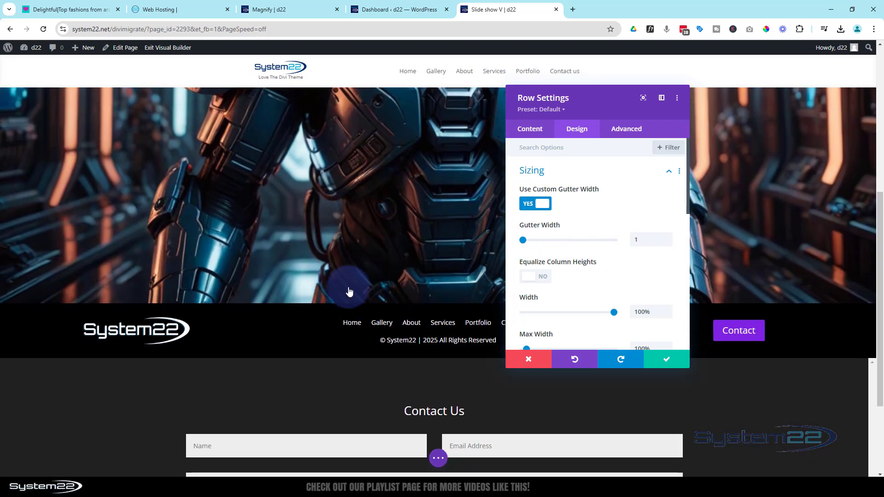
{"action": "scroll", "coordinate": [352, 283], "scroll_direction": "up", "scroll_amount": 8}
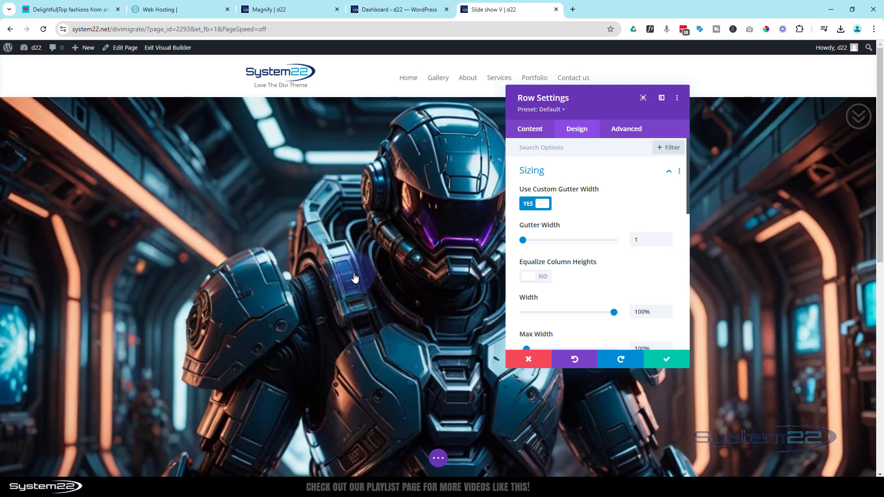
{"action": "left_click", "coordinate": [670, 363]}
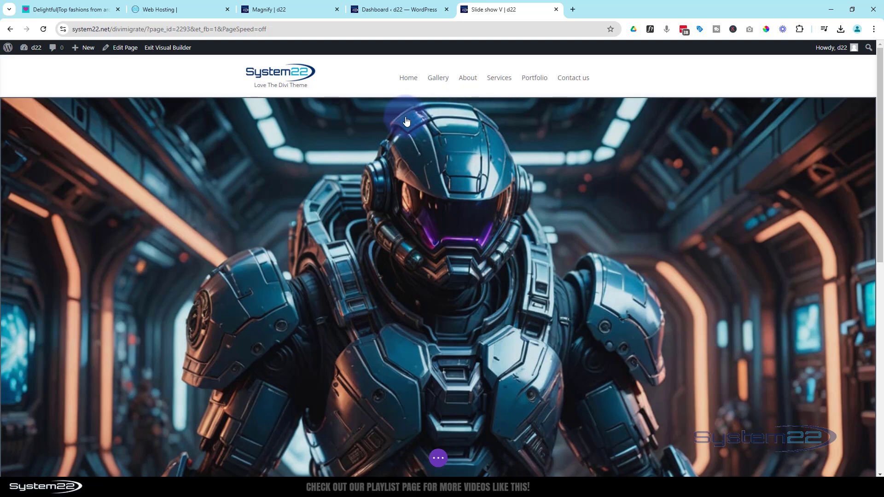
- Switch the page builder to Wireframe View and duplicate the section holding the image and icon
{"action": "left_click", "coordinate": [438, 460]}
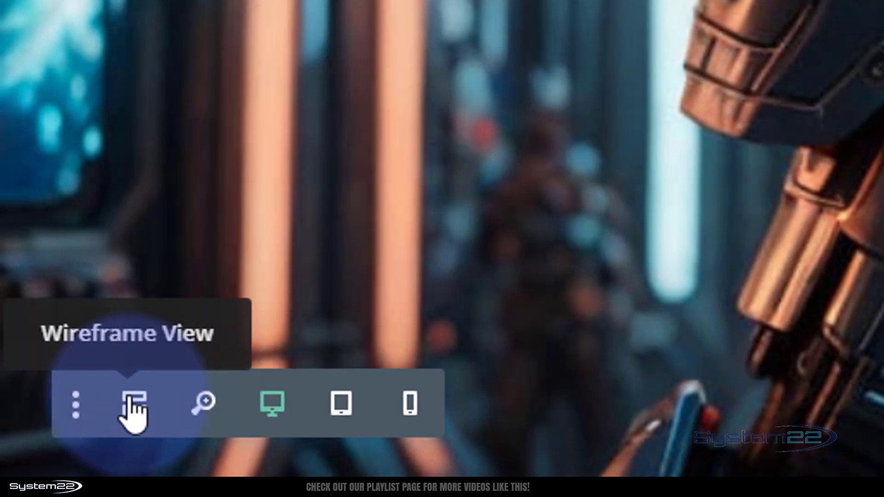
{"action": "left_click", "coordinate": [130, 402]}
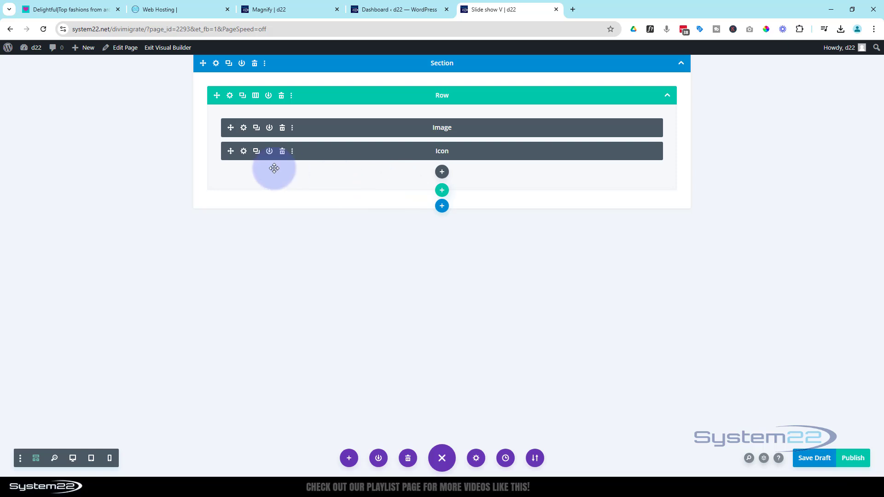
{"action": "left_click", "coordinate": [229, 64]}
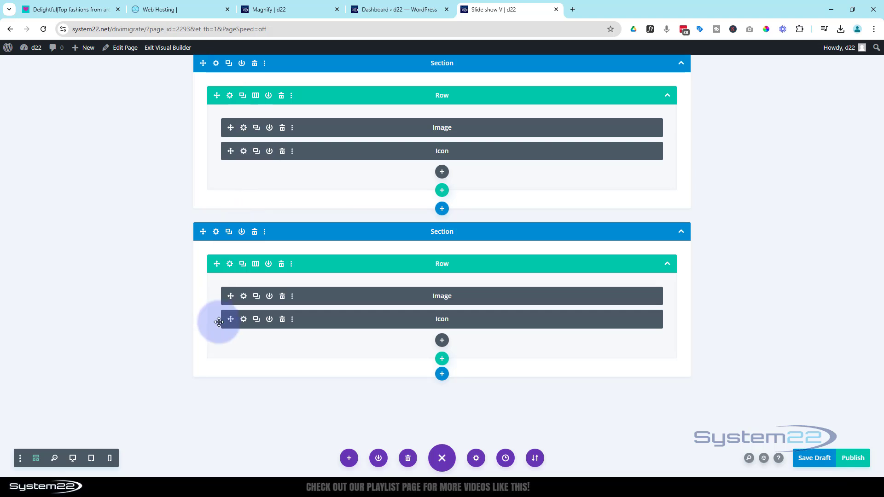
- Replace the image in the duplicated section with the media library picture of the woman typing at a computer, and save the image settings
{"action": "left_click", "coordinate": [244, 297]}
{"action": "left_click", "coordinate": [620, 247]}
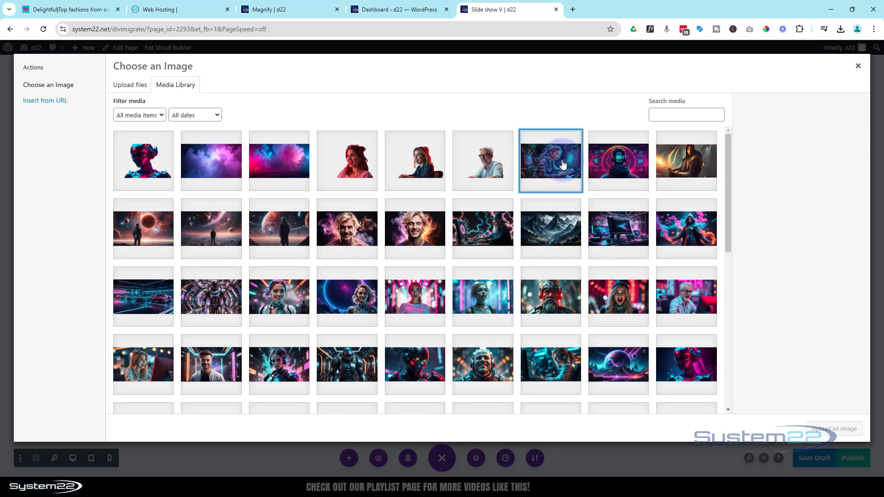
{"action": "left_click", "coordinate": [563, 165]}
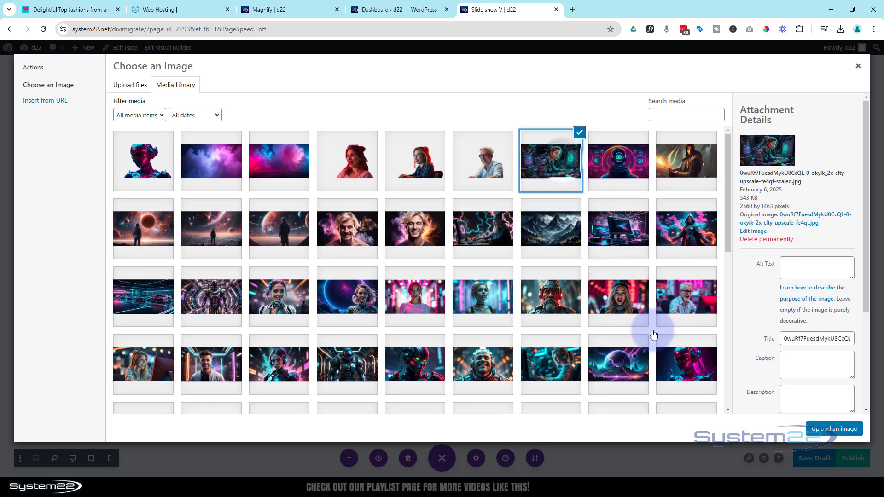
{"action": "left_click", "coordinate": [846, 429]}
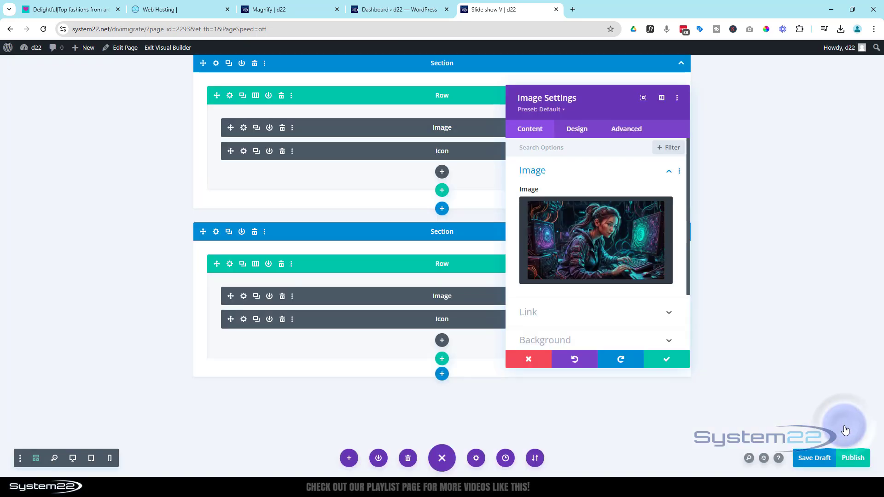
{"action": "left_click", "coordinate": [677, 363]}
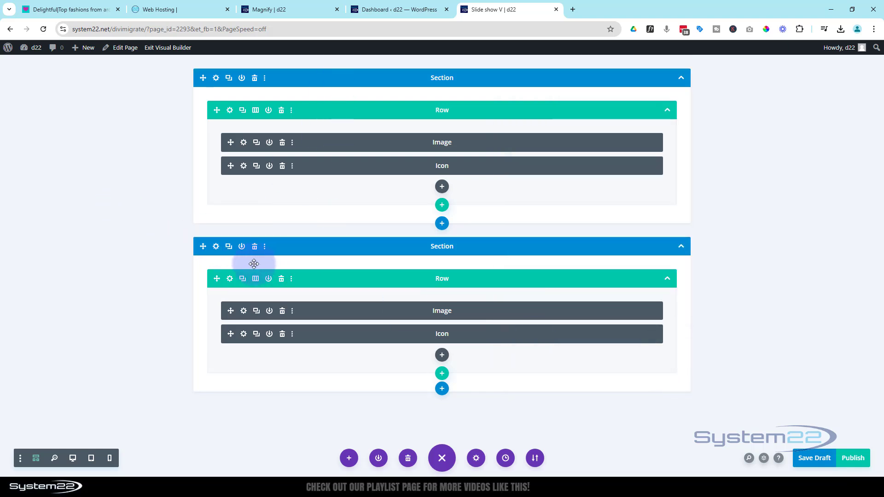
- Give the second section the CSS ID pic2 and save the section settings
{"action": "left_click", "coordinate": [216, 248]}
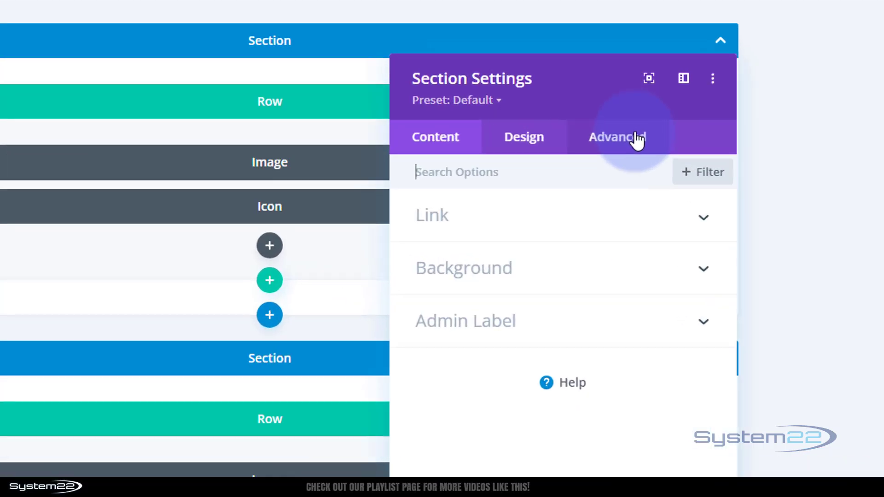
{"action": "left_click", "coordinate": [632, 130]}
{"action": "left_click", "coordinate": [572, 270]}
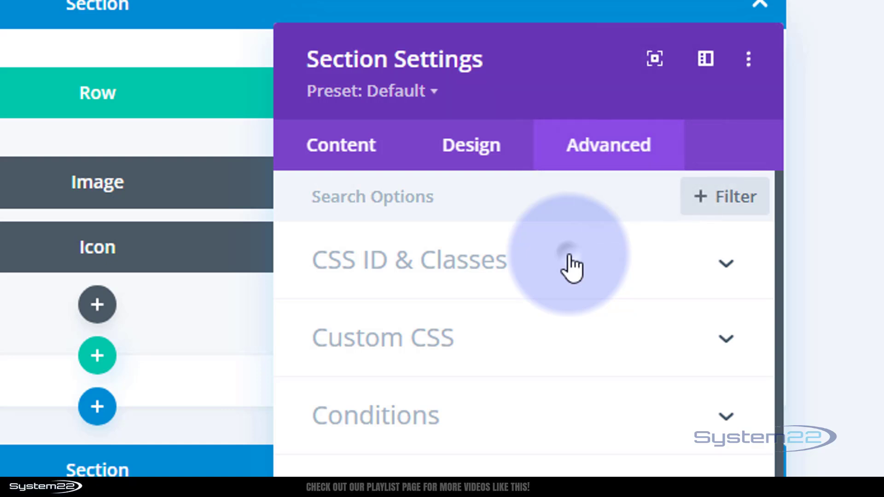
{"action": "left_click", "coordinate": [343, 346]}
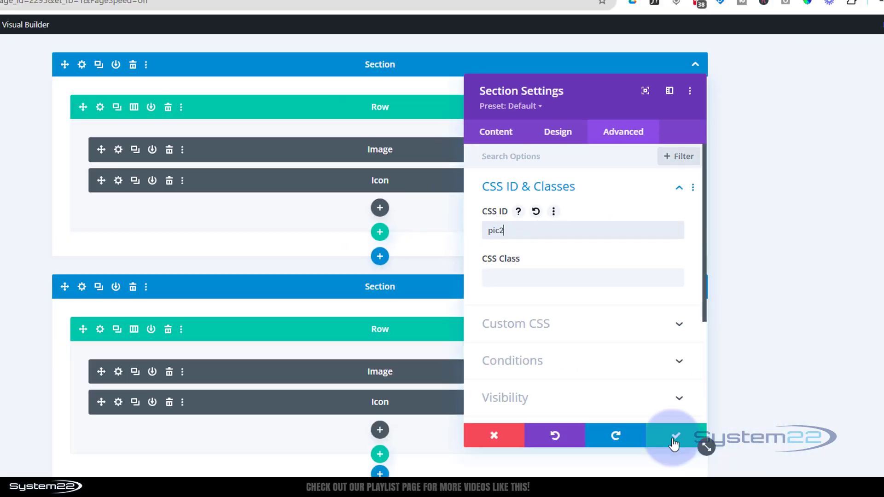
{"action": "left_click", "coordinate": [676, 438]}
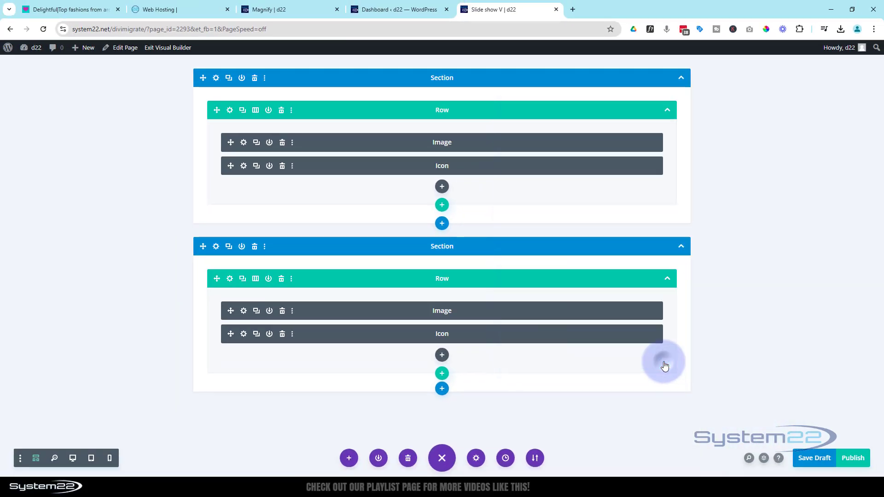
- Give the first section the CSS ID pic1 and save the section settings
{"action": "left_click", "coordinate": [216, 79]}
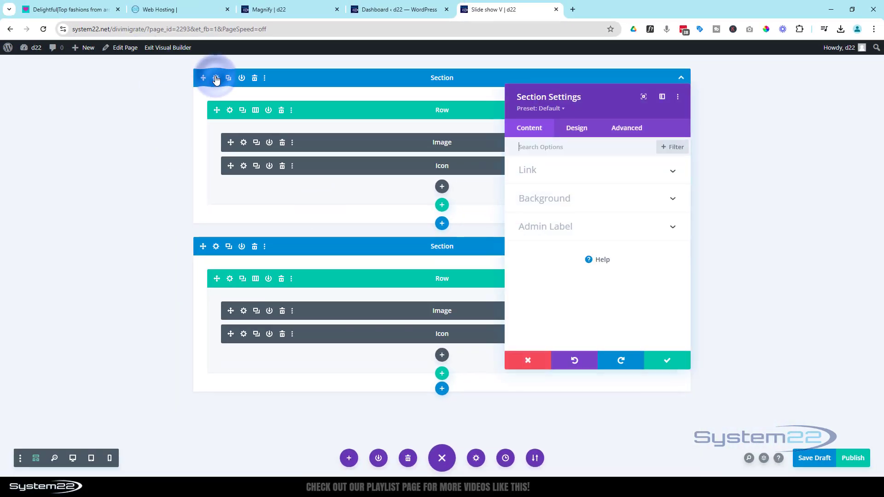
{"action": "left_click", "coordinate": [626, 130]}
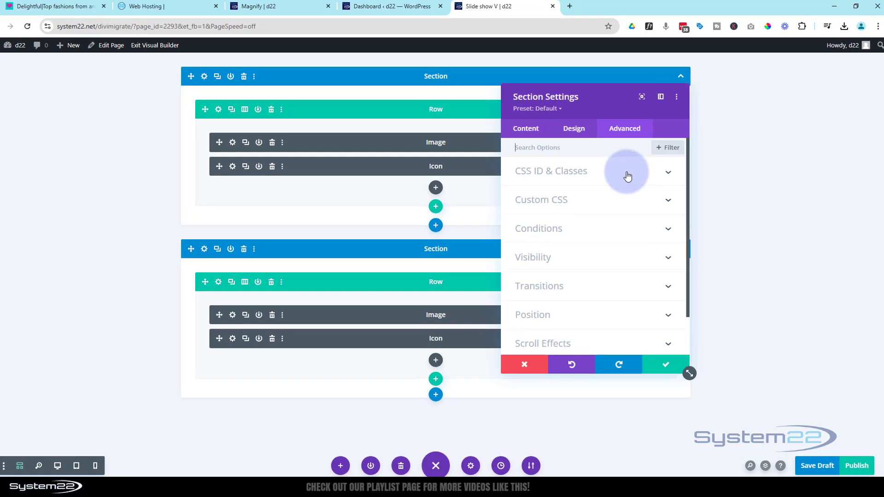
{"action": "left_click", "coordinate": [627, 176]}
{"action": "left_click", "coordinate": [532, 205]}
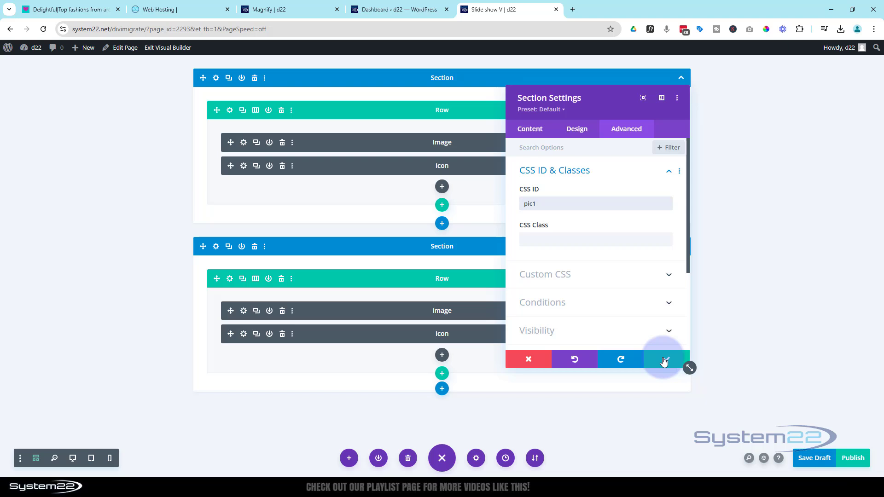
{"action": "left_click", "coordinate": [664, 362]}
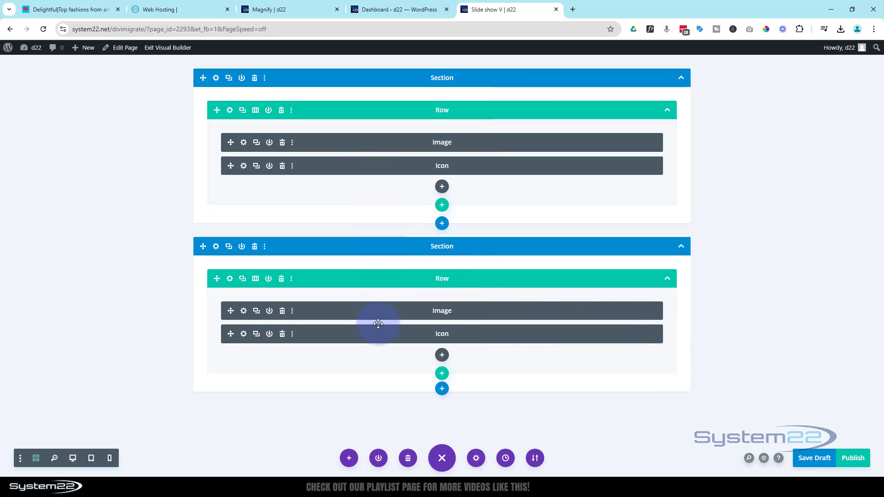
- Set the link URL of the first section's icon to #pic2 and save the icon settings
{"action": "left_click", "coordinate": [243, 166]}
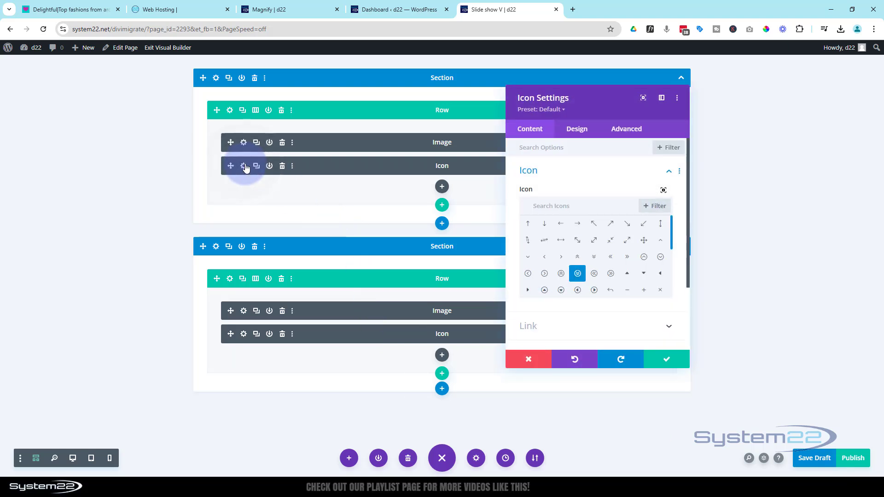
{"action": "left_click", "coordinate": [552, 332]}
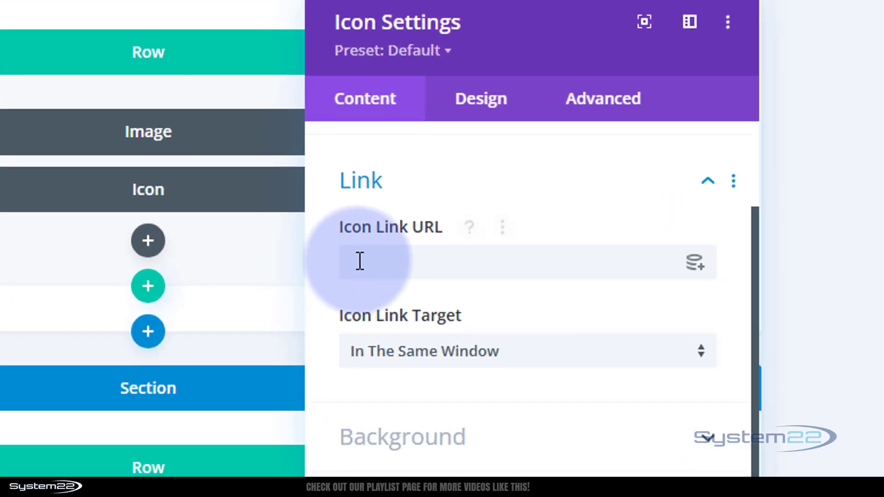
{"action": "left_click", "coordinate": [526, 195]}
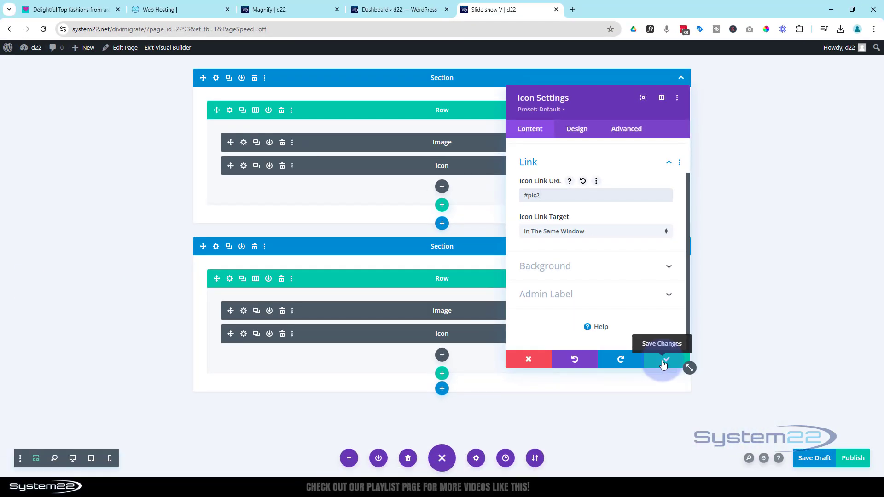
{"action": "left_click", "coordinate": [664, 362]}
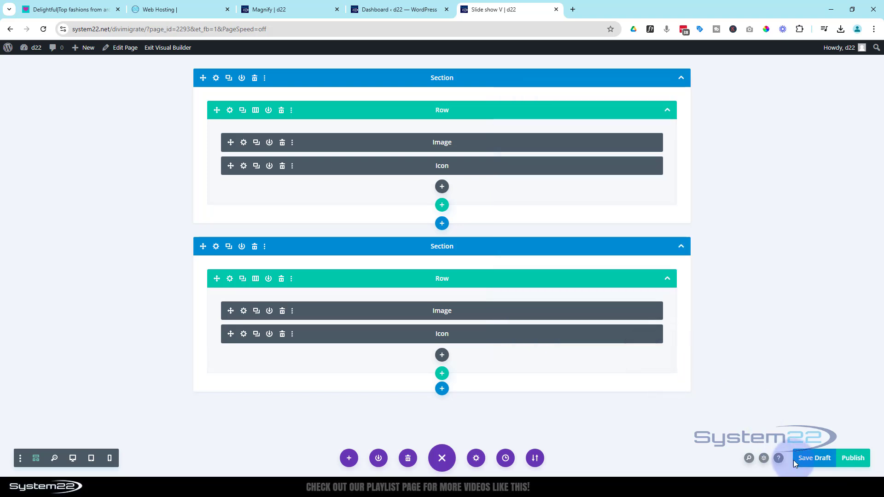
- Save the page as a draft and test the first image's arrow icon on the page outside the builder
{"action": "left_click", "coordinate": [813, 461]}
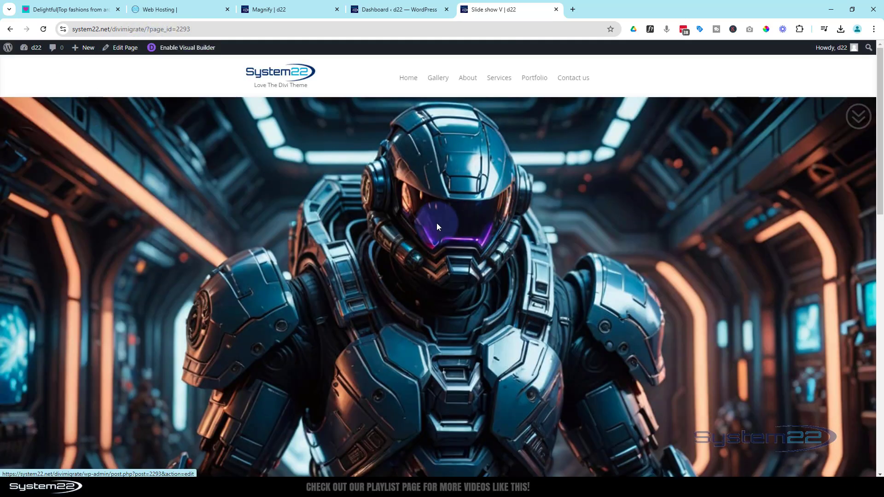
{"action": "scroll", "coordinate": [552, 272], "scroll_direction": "down", "scroll_amount": 4}
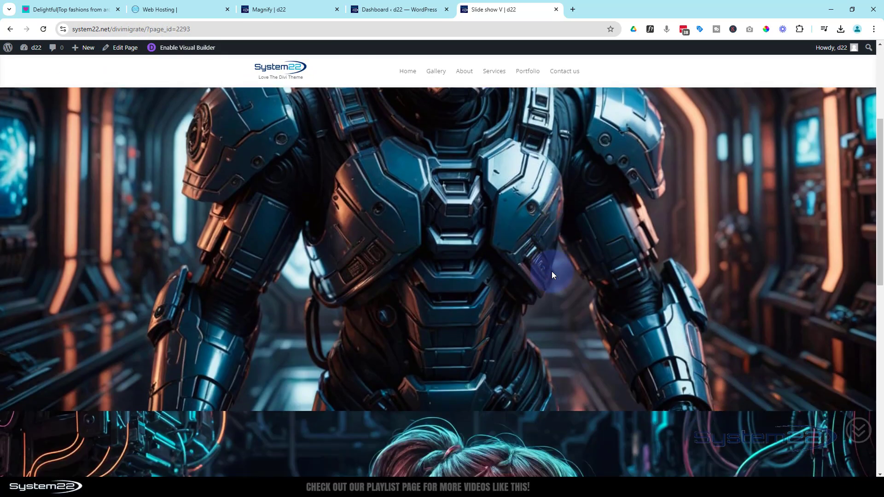
{"action": "scroll", "coordinate": [552, 272], "scroll_direction": "down", "scroll_amount": 7}
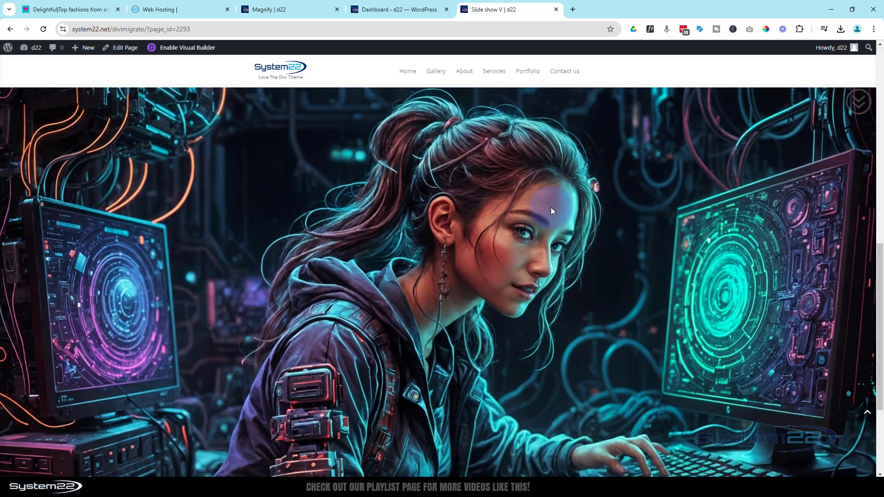
{"action": "scroll", "coordinate": [550, 207], "scroll_direction": "up", "scroll_amount": 8}
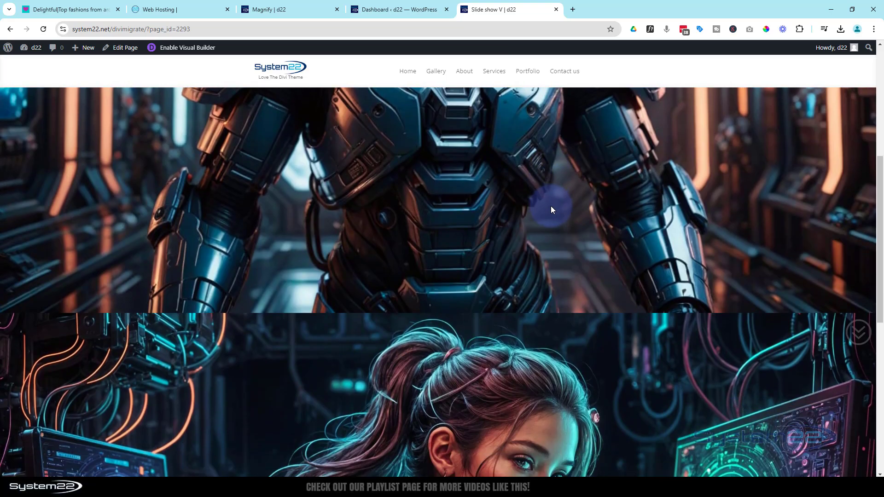
{"action": "scroll", "coordinate": [551, 206], "scroll_direction": "up", "scroll_amount": 2}
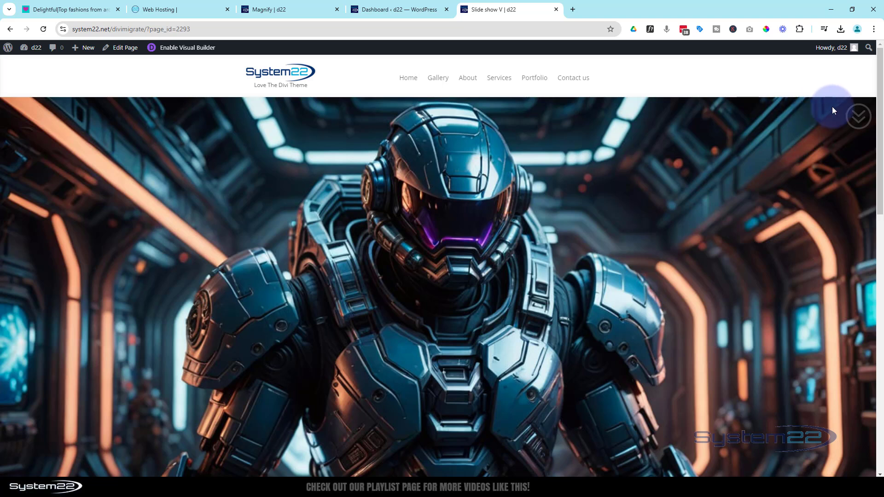
{"action": "left_click", "coordinate": [860, 118]}
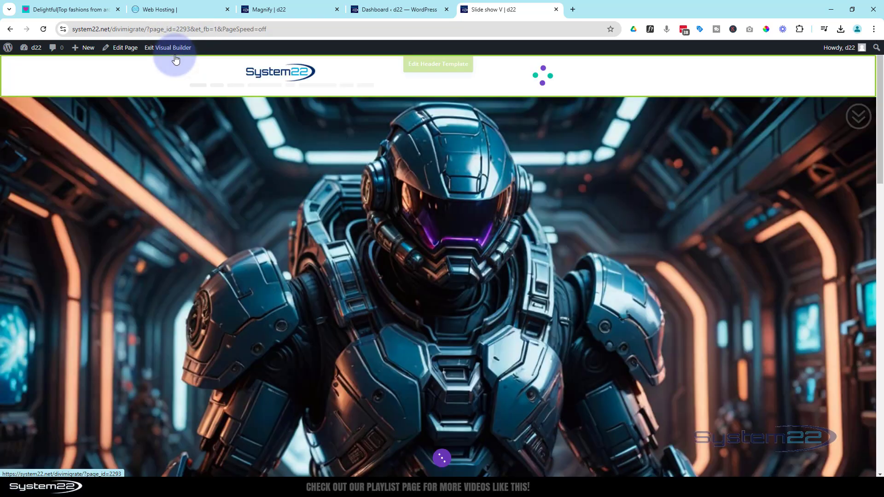
- Switch the reopened visual builder to Wireframe View and duplicate the second section
{"action": "left_click", "coordinate": [441, 460]}
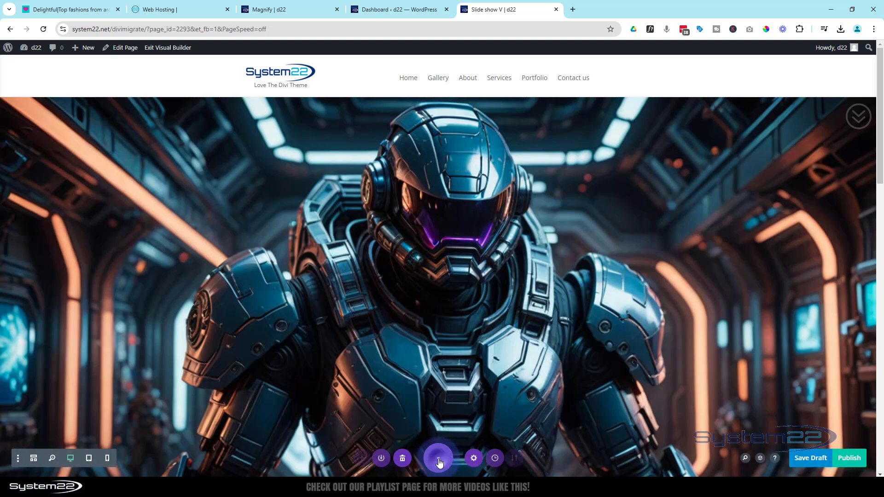
{"action": "left_click", "coordinate": [36, 458]}
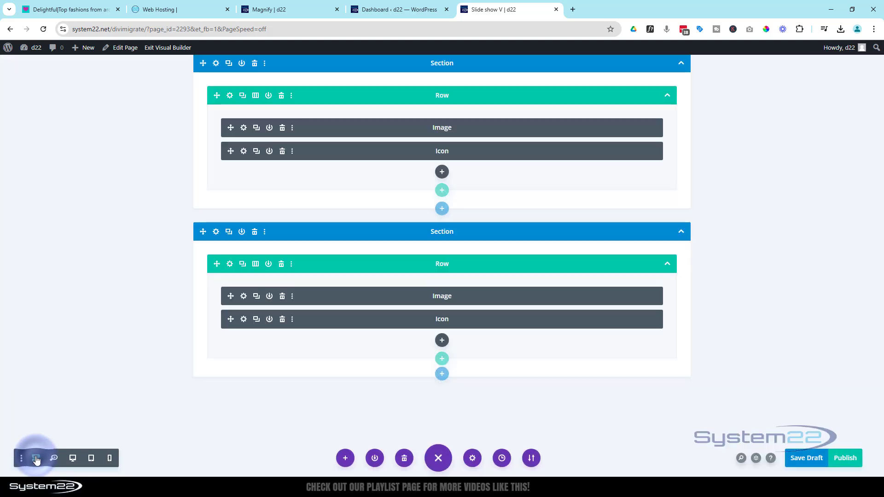
{"action": "left_click", "coordinate": [228, 232]}
{"action": "scroll", "coordinate": [239, 217], "scroll_direction": "down", "scroll_amount": 2}
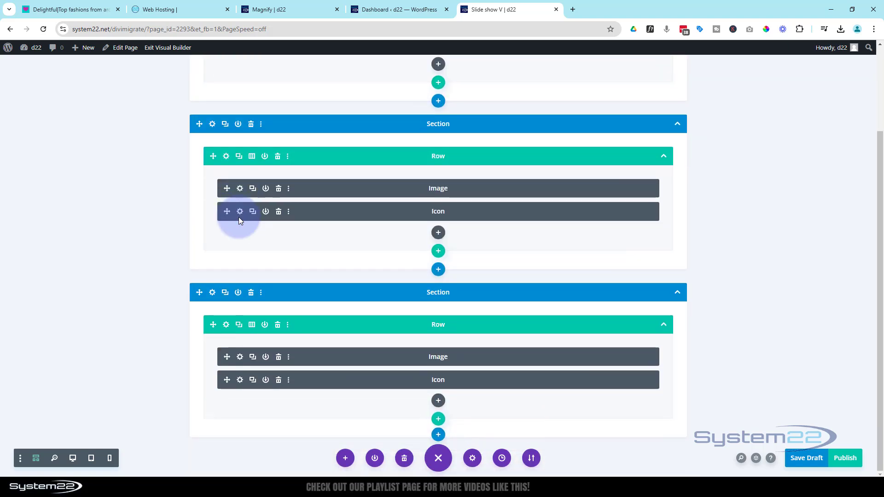
- Change the CSS ID of the newly duplicated third section to pic3 and save the section settings
{"action": "left_click", "coordinate": [212, 294]}
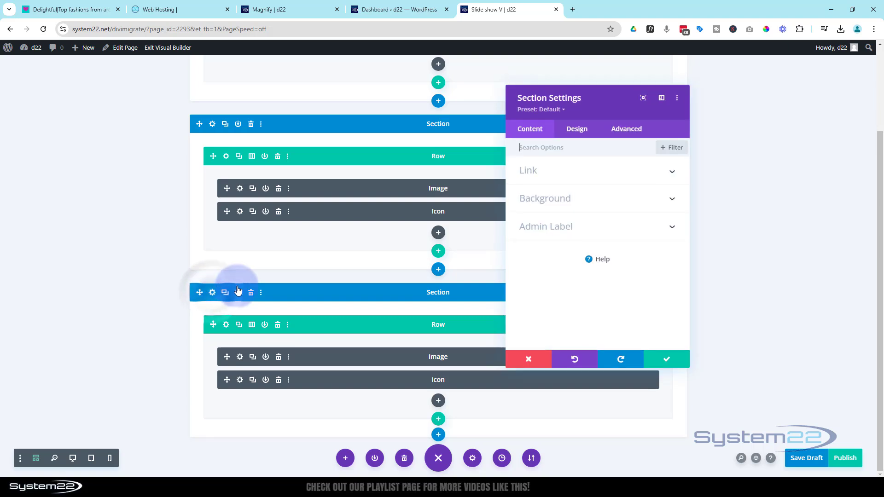
{"action": "left_click", "coordinate": [627, 134]}
{"action": "left_click", "coordinate": [605, 171]}
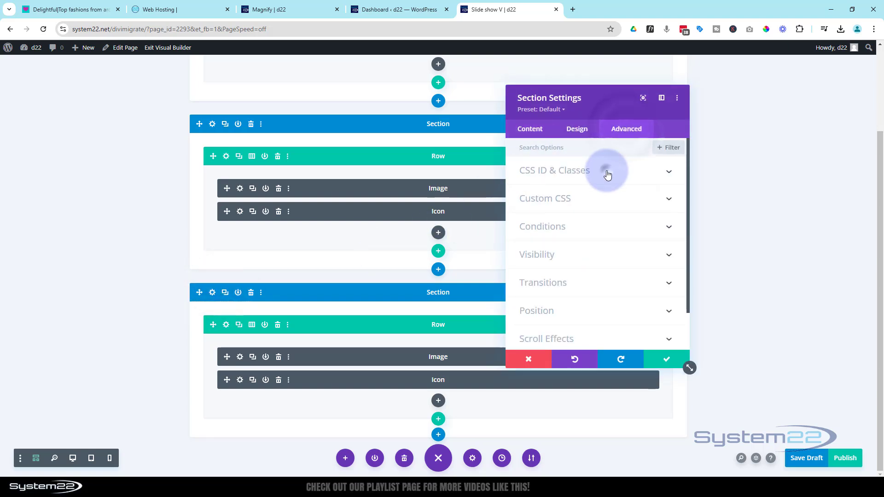
{"action": "left_click", "coordinate": [552, 203]}
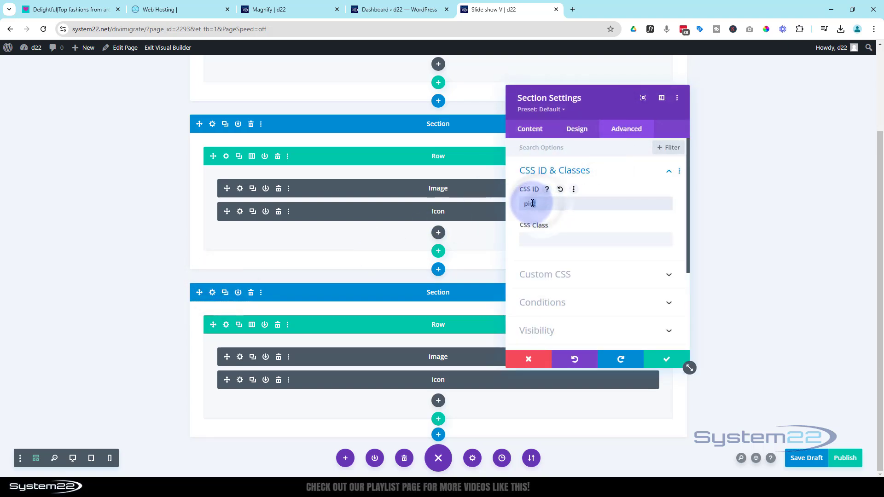
{"action": "left_click_drag", "start_coordinate": [532, 204], "coordinate": [536, 203]}
{"action": "type", "text": "3"}
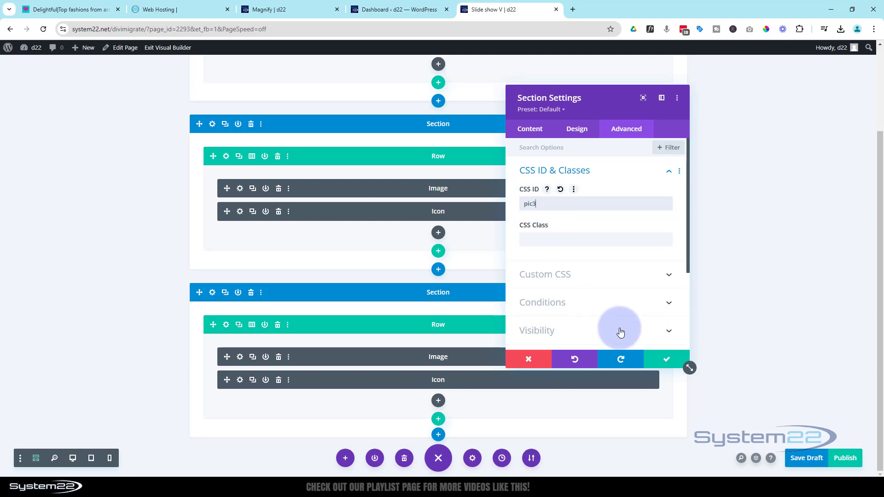
{"action": "left_click", "coordinate": [664, 360]}
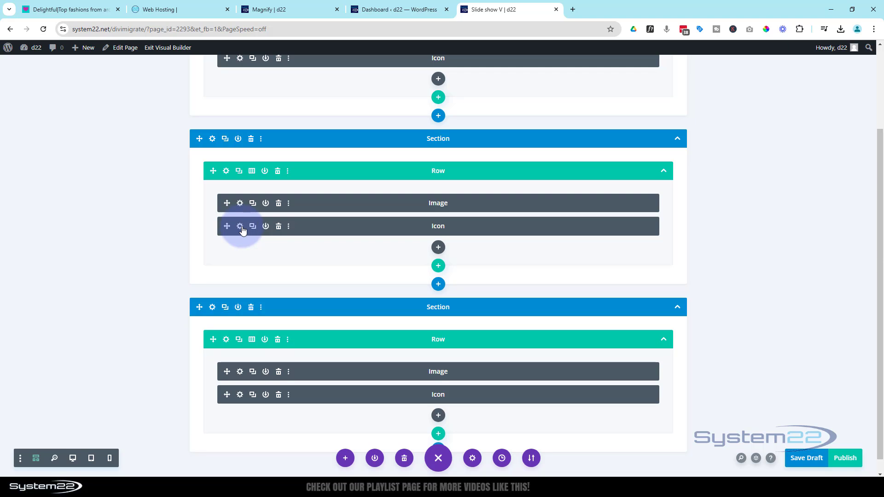
- Set the link URL of the second section's icon to #pic3 and save the icon settings
{"action": "left_click", "coordinate": [240, 226]}
{"action": "left_click", "coordinate": [559, 335]}
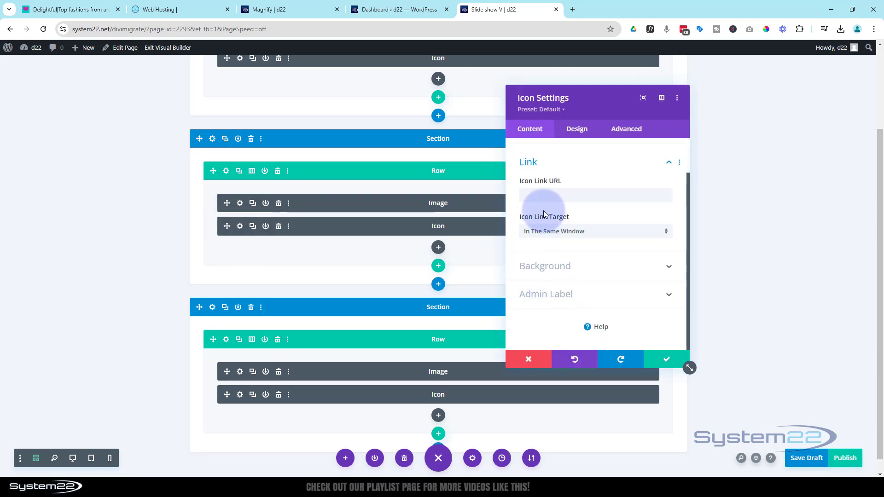
{"action": "left_click", "coordinate": [539, 200]}
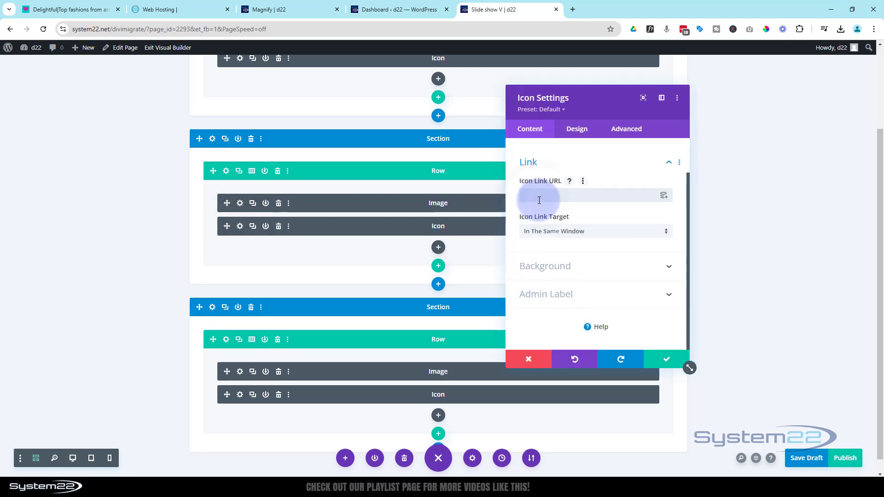
{"action": "type", "text": "#pic3"}
{"action": "left_click", "coordinate": [666, 359]}
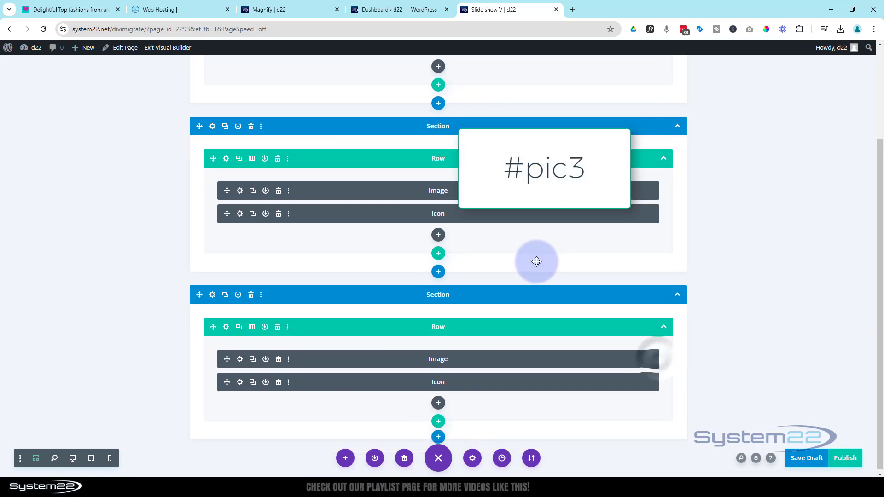
- Set the link URL of the third section's icon to #pic4 and save the icon settings
{"action": "left_click", "coordinate": [240, 381]}
{"action": "left_click", "coordinate": [539, 327]}
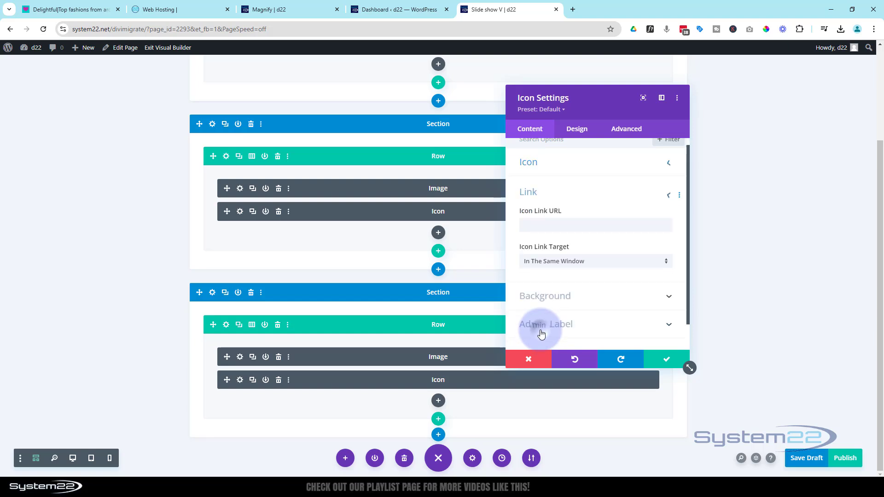
{"action": "type", "text": "#pic4"}
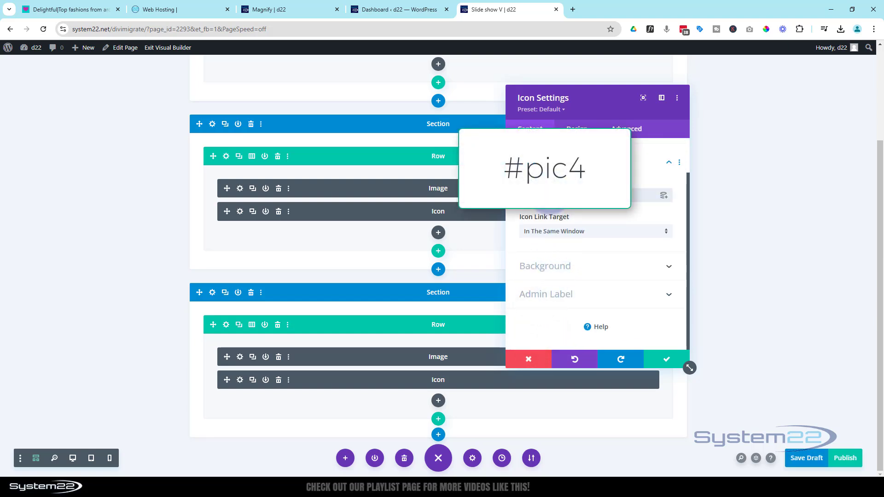
{"action": "left_click", "coordinate": [669, 364]}
- Replace the third section's image with the media library picture of the bearded man in a helmet with red lights, and save the image settings
{"action": "left_click", "coordinate": [240, 358]}
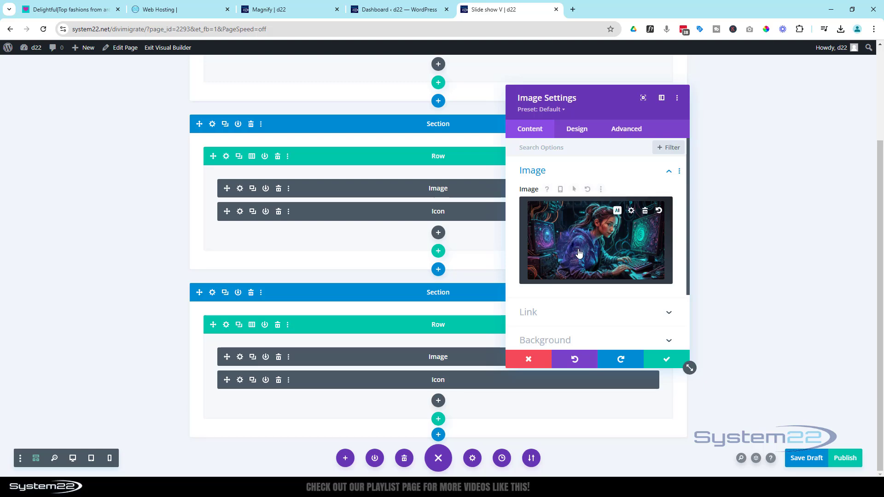
{"action": "left_click", "coordinate": [577, 251]}
{"action": "left_click", "coordinate": [550, 300]}
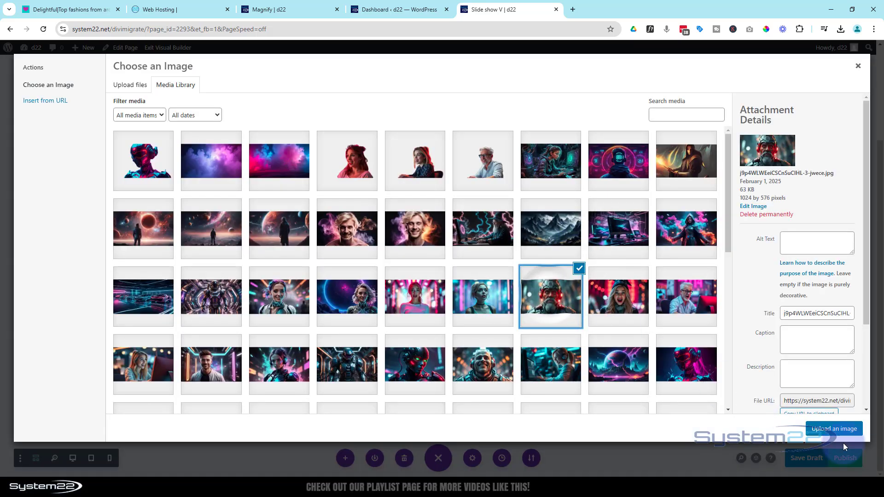
{"action": "left_click", "coordinate": [821, 429]}
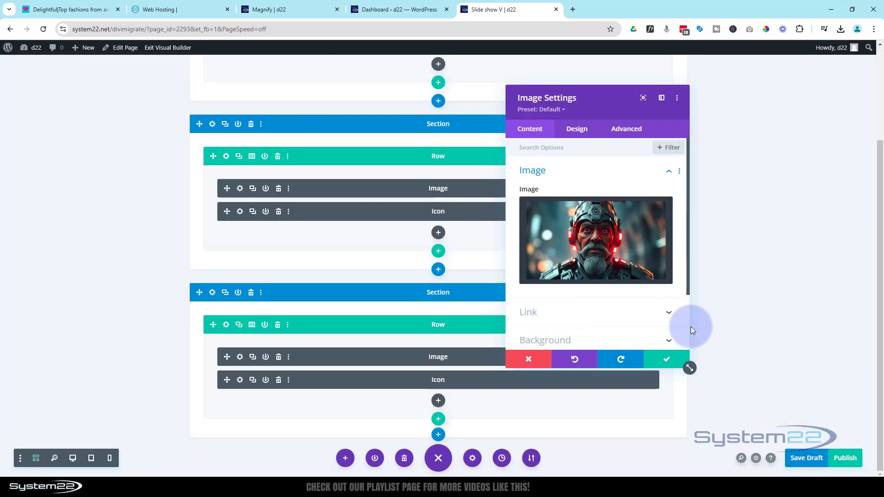
{"action": "left_click", "coordinate": [674, 359]}
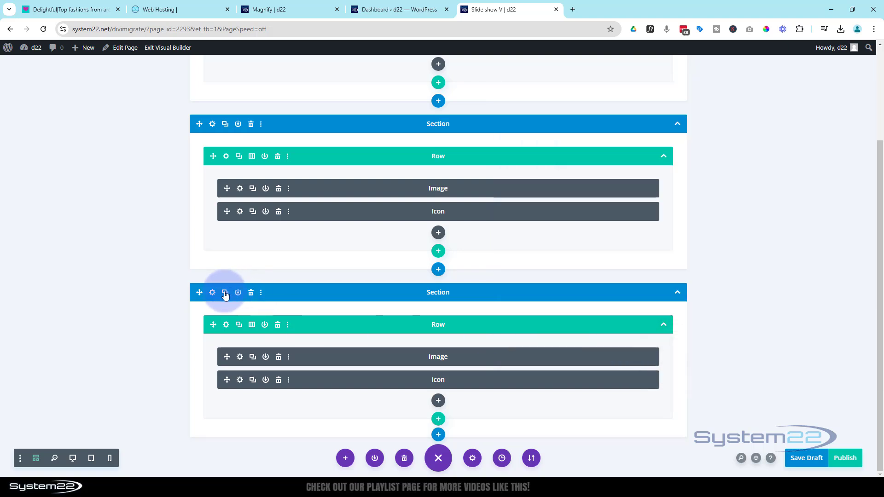
- Duplicate the third section, change the copy's CSS ID to pic4 and save the section settings
{"action": "left_click", "coordinate": [226, 293]}
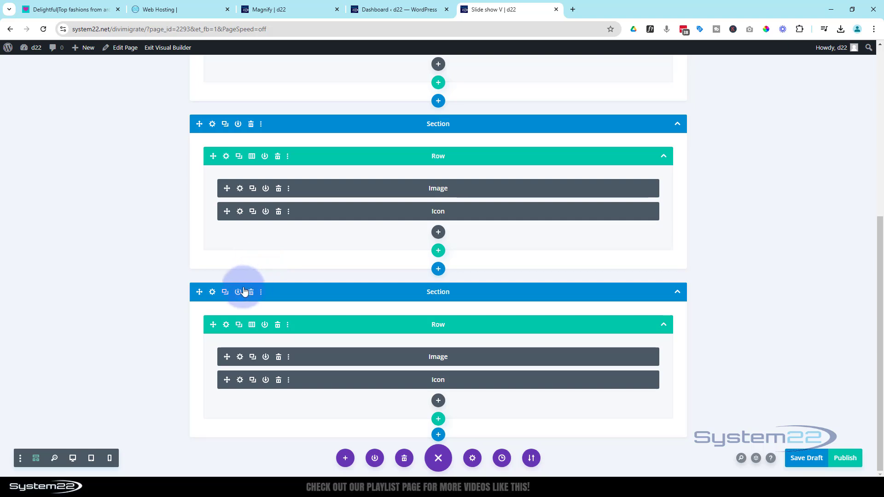
{"action": "left_click", "coordinate": [212, 292]}
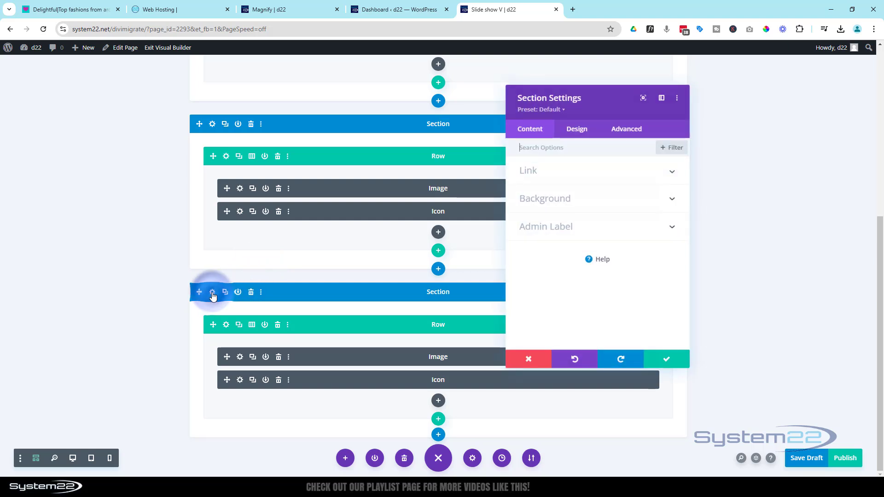
{"action": "left_click", "coordinate": [629, 133]}
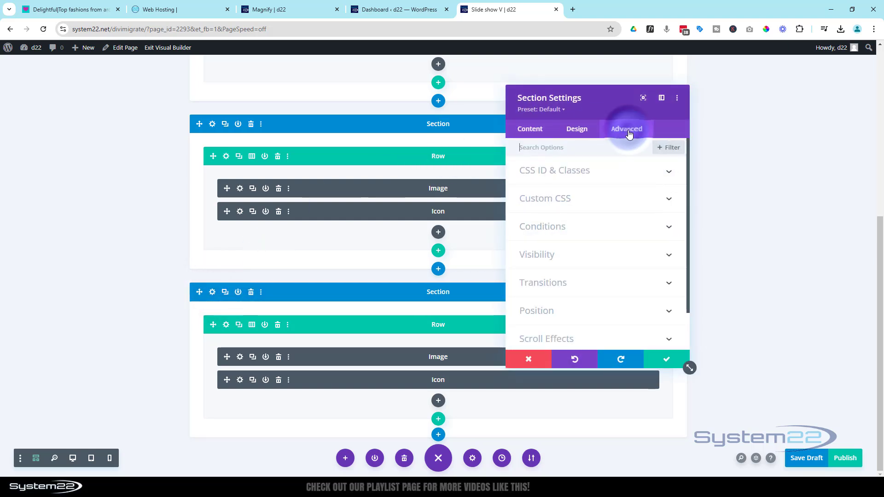
{"action": "left_click", "coordinate": [618, 176]}
{"action": "left_click", "coordinate": [532, 204]}
{"action": "type", "text": "pic3"}
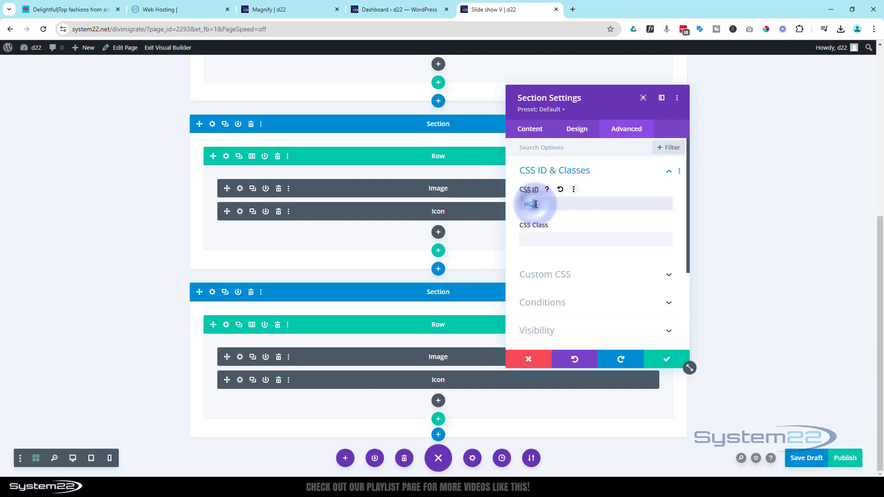
{"action": "key", "text": "Escape"}
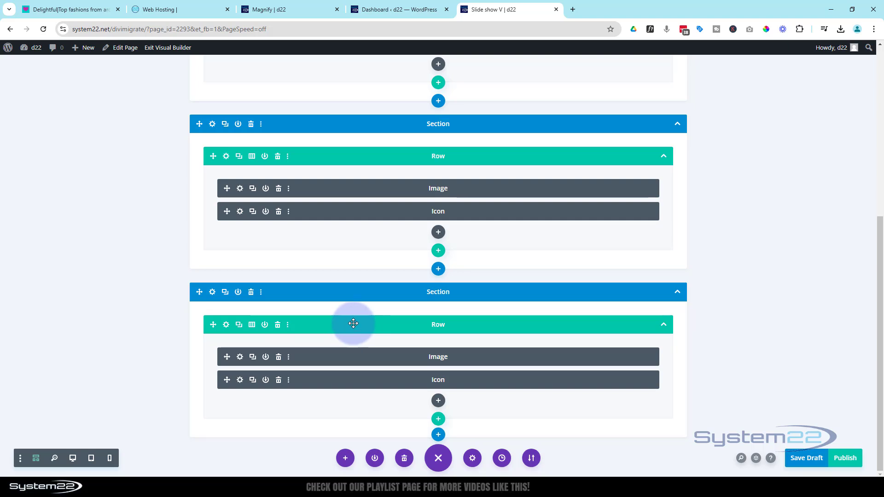
- Duplicate the fourth section, then set the fourth section's icon link URL to #pic5 and save the icon settings
{"action": "left_click", "coordinate": [225, 293]}
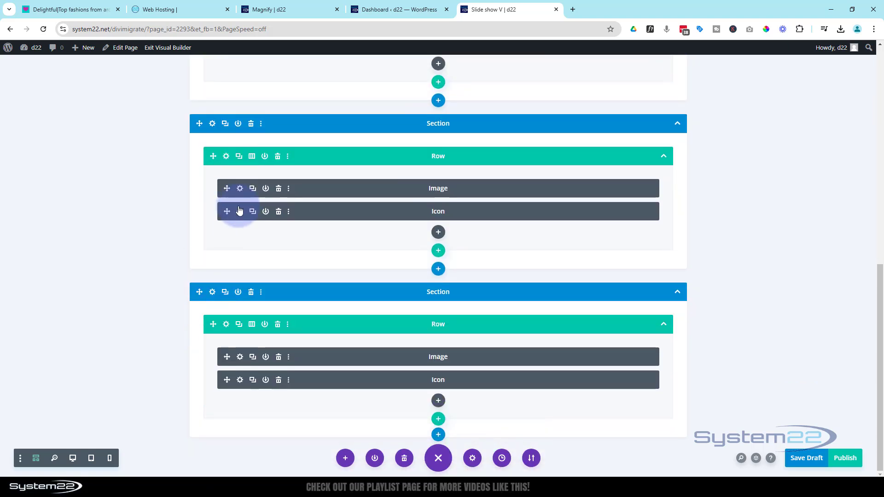
{"action": "left_click", "coordinate": [240, 212]}
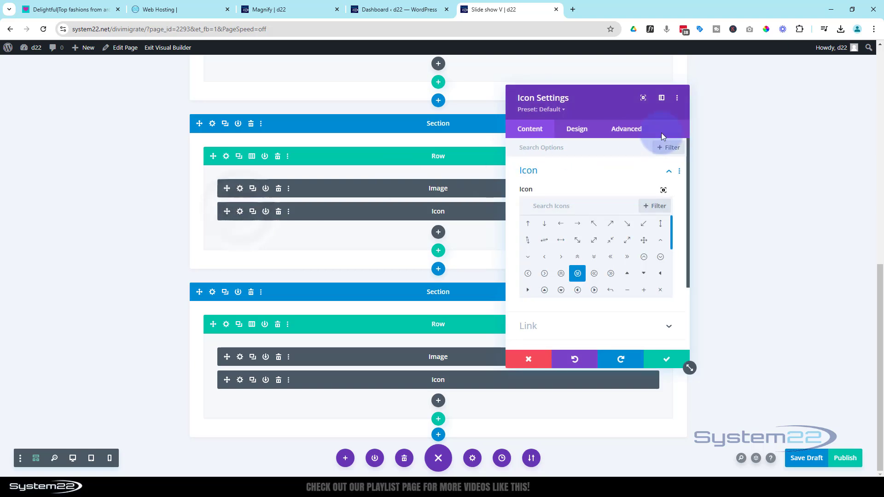
{"action": "left_click", "coordinate": [533, 132]}
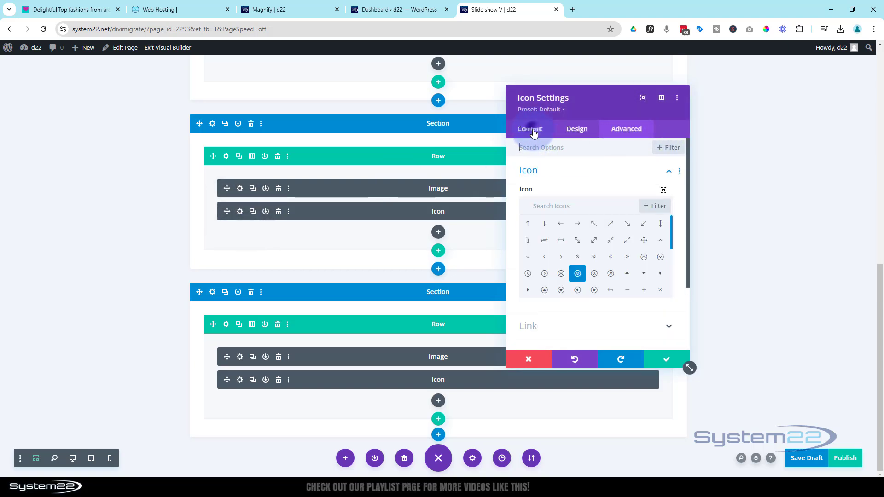
{"action": "left_click", "coordinate": [535, 133]}
{"action": "left_click", "coordinate": [529, 326]}
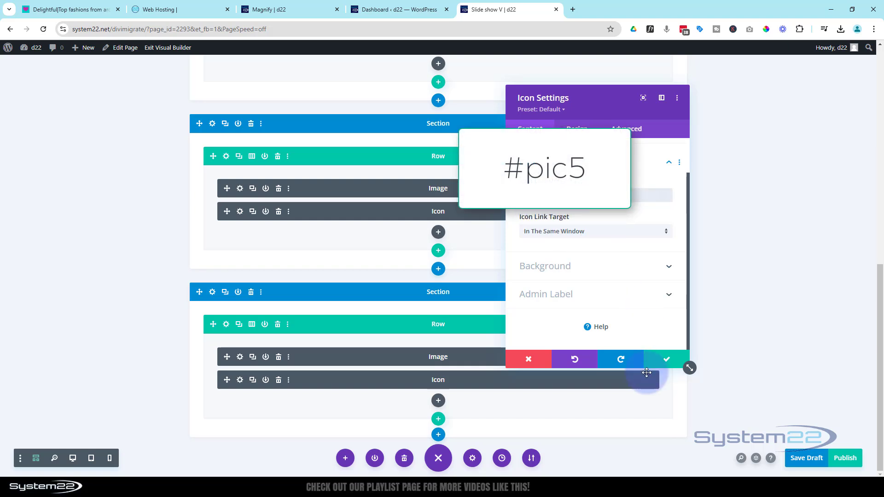
{"action": "left_click", "coordinate": [667, 360]}
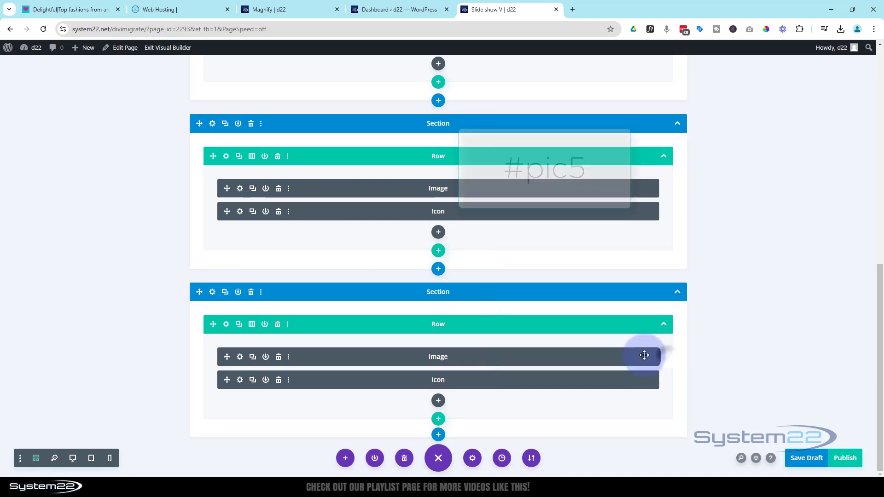
- Replace the fifth section's image with the media library picture of the surprised blonde woman in a witch hat, and save the image settings
{"action": "left_click", "coordinate": [239, 360]}
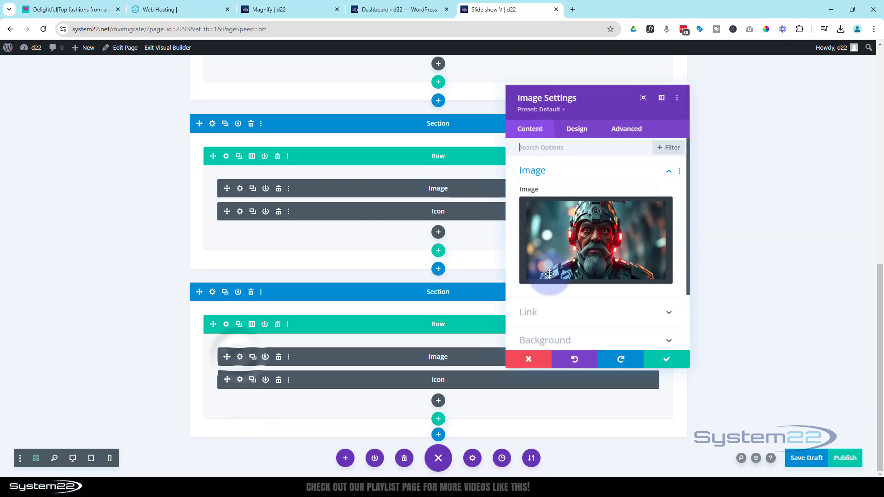
{"action": "left_click", "coordinate": [604, 258]}
{"action": "left_click", "coordinate": [616, 297]}
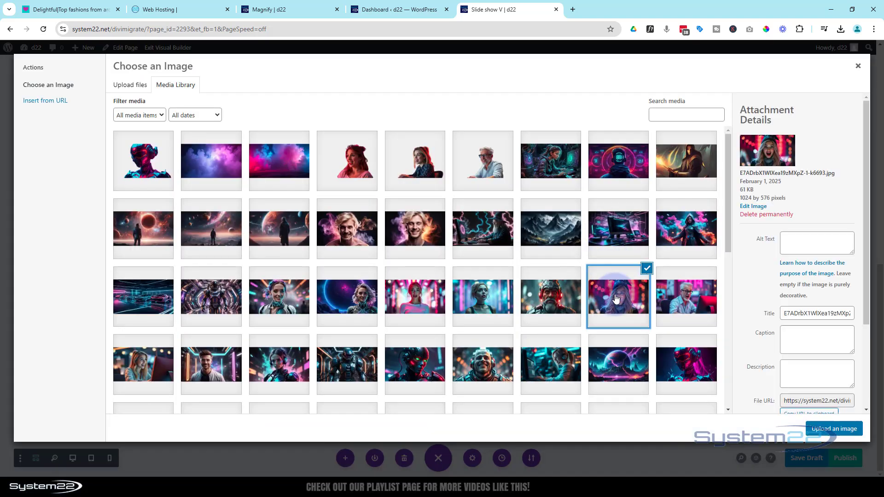
{"action": "left_click", "coordinate": [825, 429]}
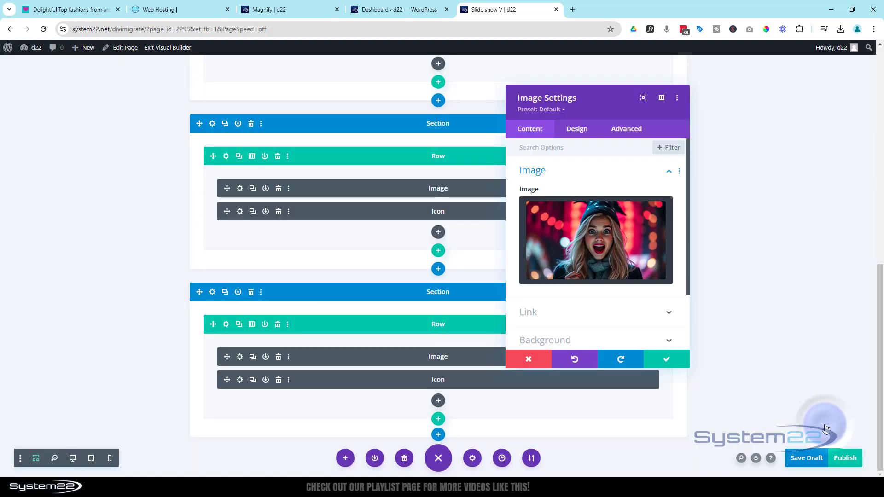
{"action": "left_click", "coordinate": [670, 363]}
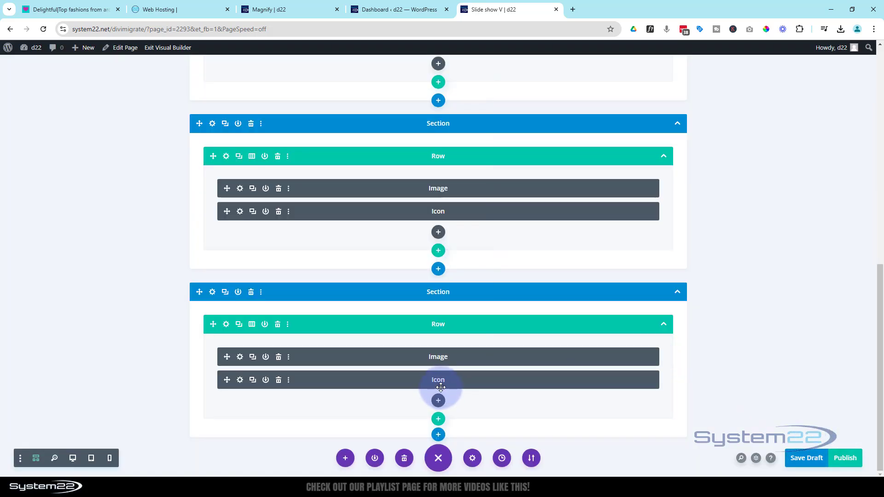
- Change the fifth section's icon to the circled double up arrow, set its link URL to #pic1 and save the icon settings
{"action": "left_click", "coordinate": [239, 380]}
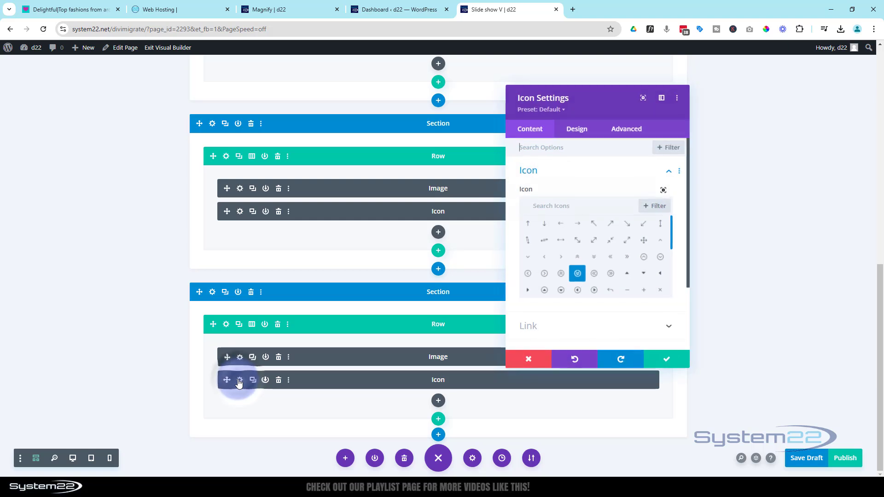
{"action": "left_click", "coordinate": [628, 312]}
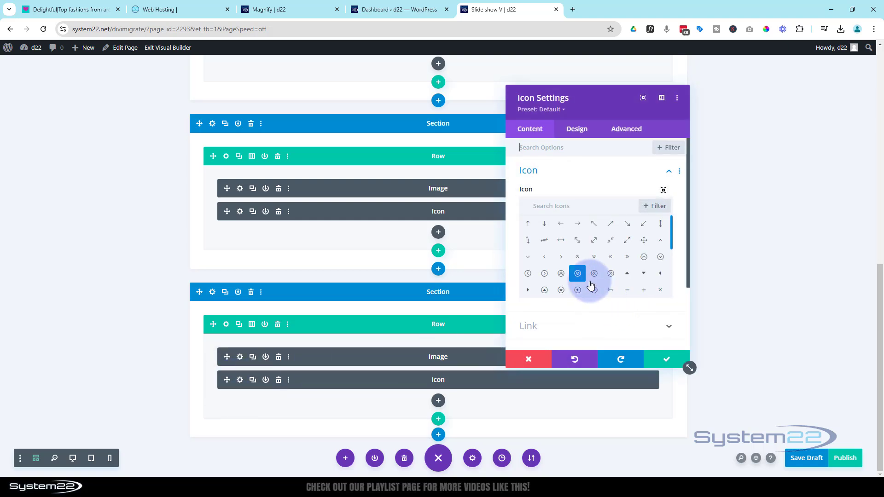
{"action": "left_click", "coordinate": [562, 276]}
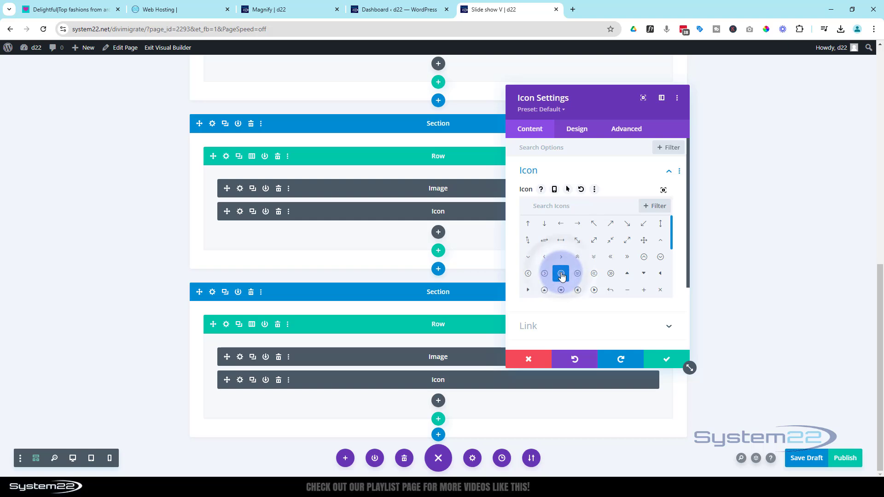
{"action": "left_click", "coordinate": [566, 326]}
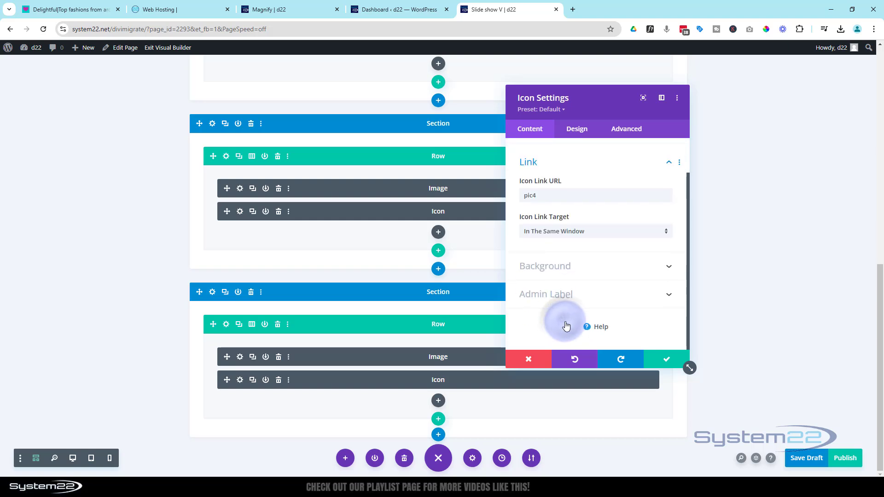
{"action": "scroll", "coordinate": [327, 223], "scroll_direction": "up", "scroll_amount": 8}
{"action": "scroll", "coordinate": [329, 222], "scroll_direction": "up", "scroll_amount": 2}
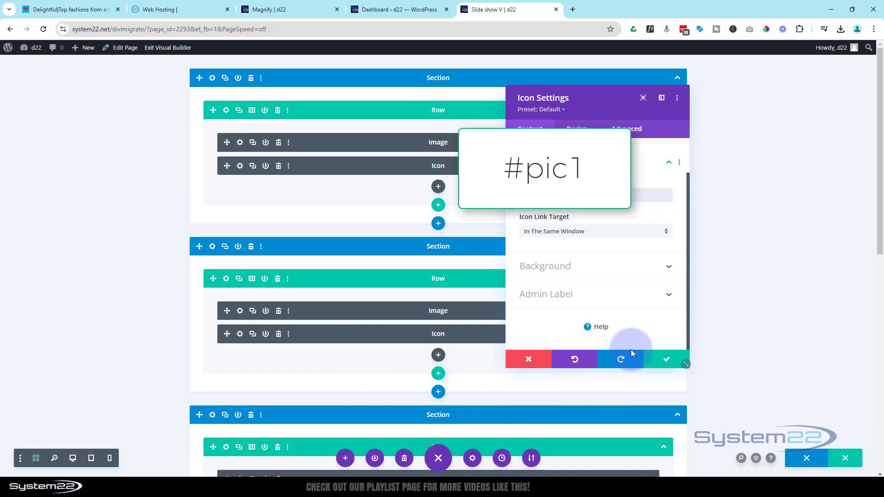
{"action": "left_click", "coordinate": [664, 363]}
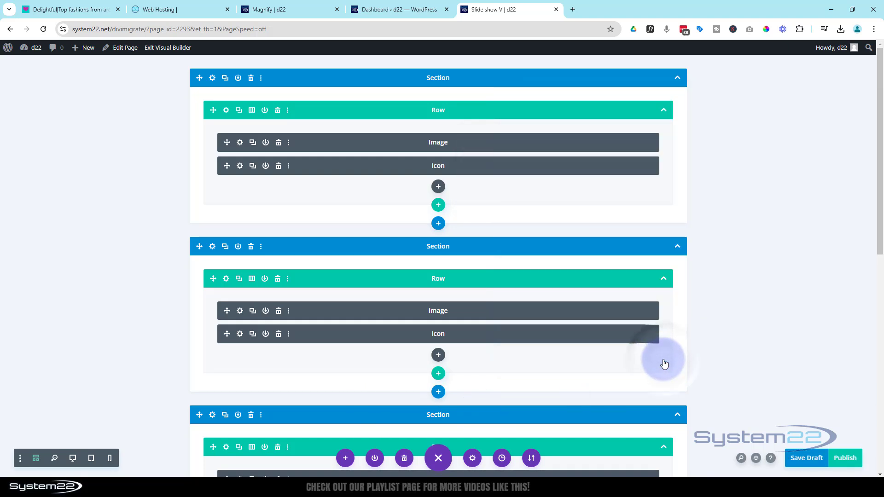
- Switch to the desktop view and open the attributes of the red robot image with green eyes
{"action": "left_click", "coordinate": [73, 459]}
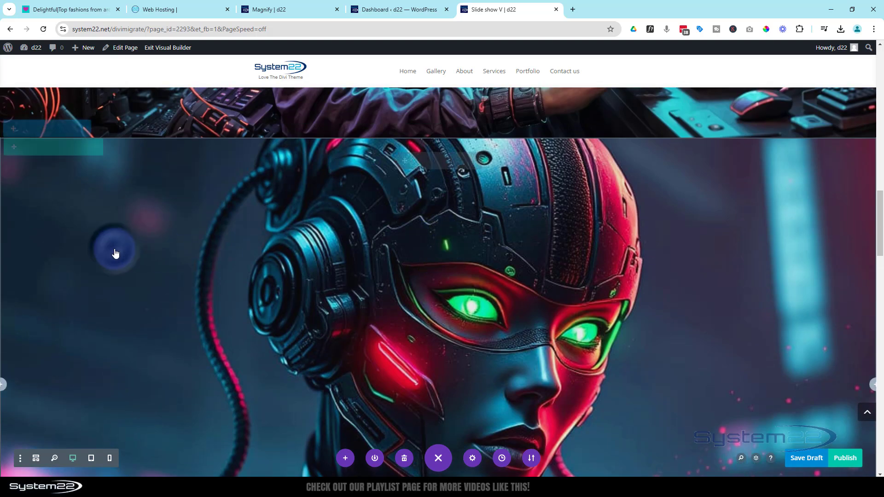
{"action": "mouse_move", "coordinate": [114, 253]}
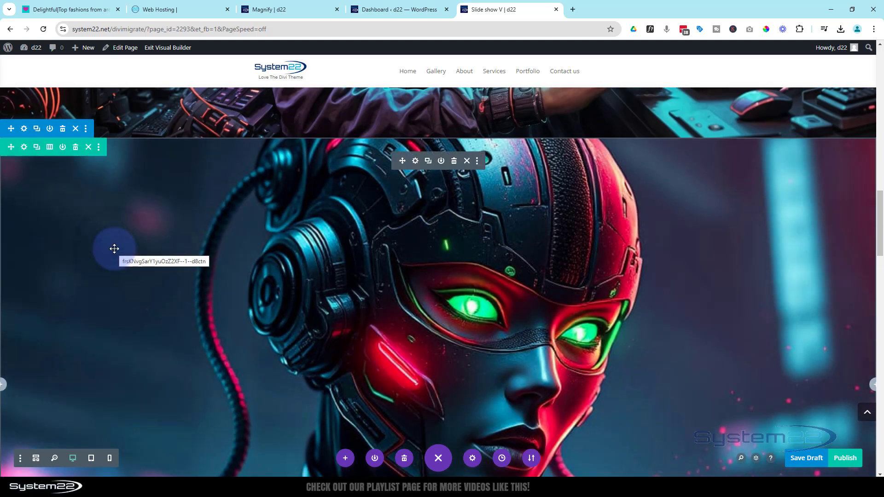
{"action": "left_click", "coordinate": [416, 161]}
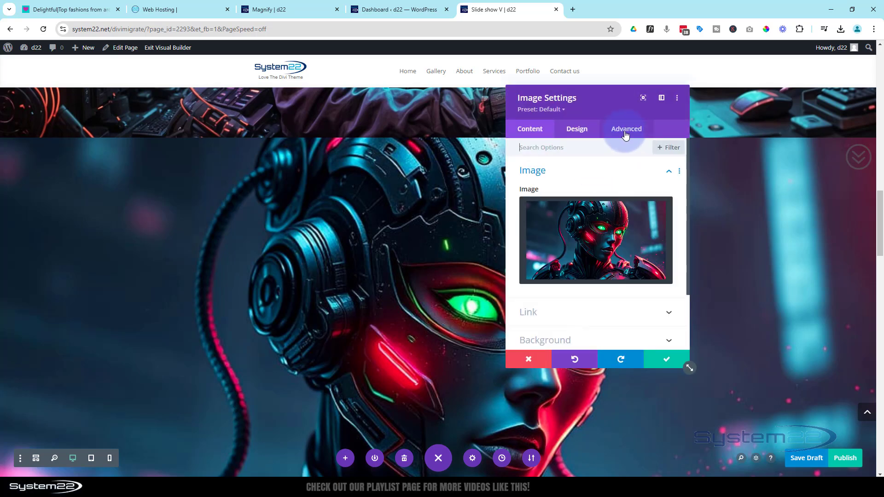
{"action": "left_click", "coordinate": [625, 130]}
{"action": "left_click", "coordinate": [606, 223]}
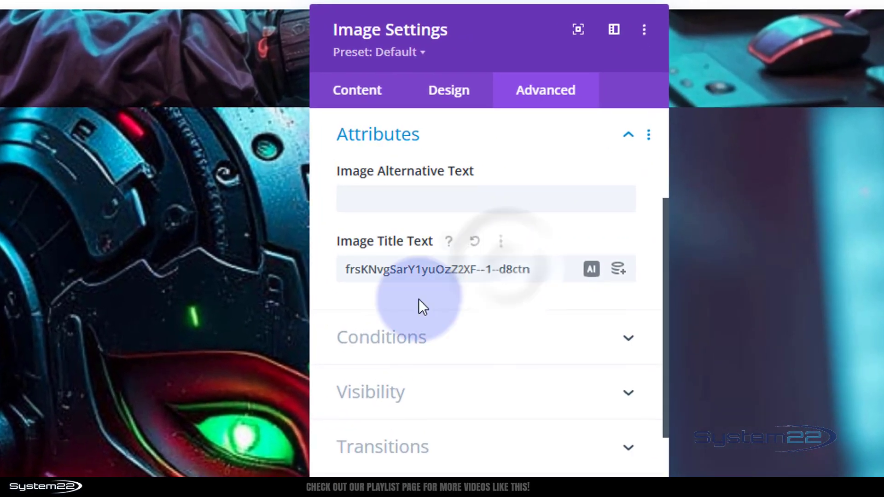
{"action": "mouse_move", "coordinate": [18, 364]}
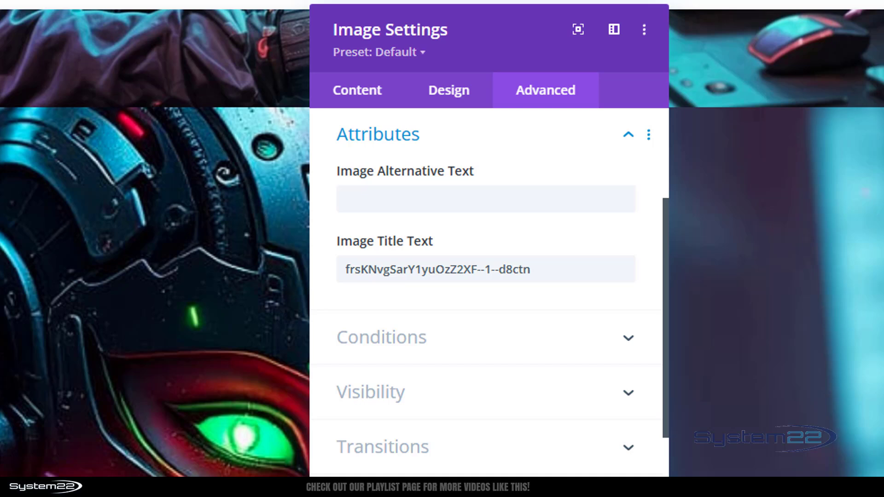
- Replace the robot image's title text with "robot"
{"action": "left_click_drag", "start_coordinate": [543, 270], "coordinate": [341, 285]}
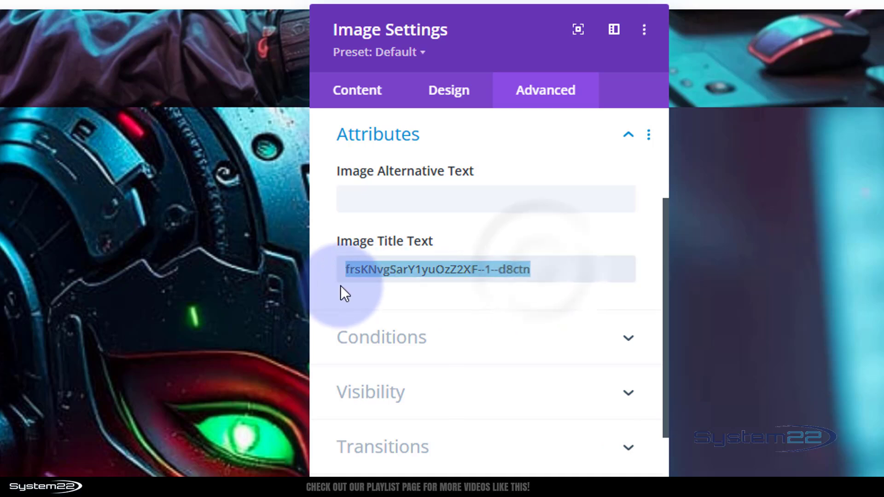
{"action": "type", "text": "robot"}
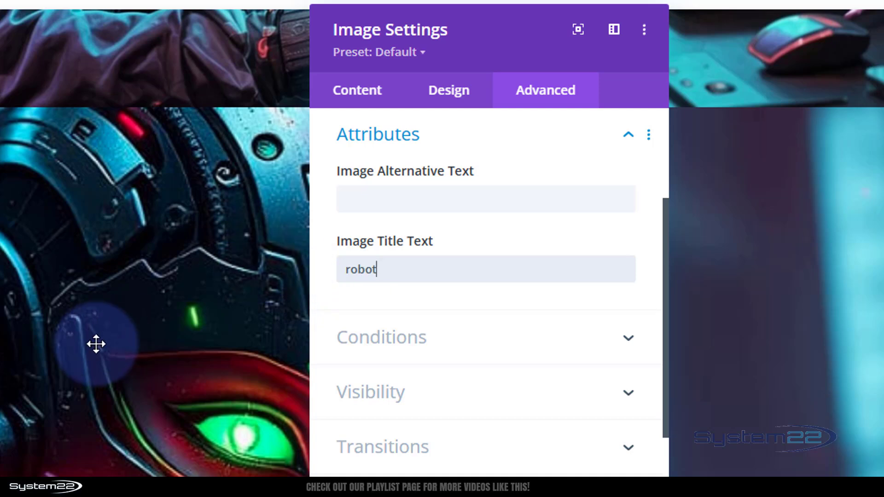
{"action": "mouse_move", "coordinate": [96, 344]}
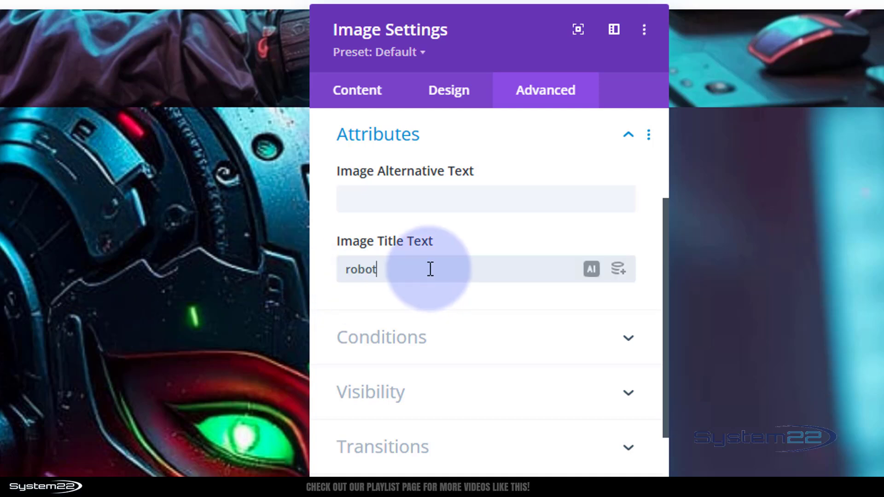
- Clear the robot image's title text and save the image settings
{"action": "left_click_drag", "start_coordinate": [429, 268], "coordinate": [316, 278]}
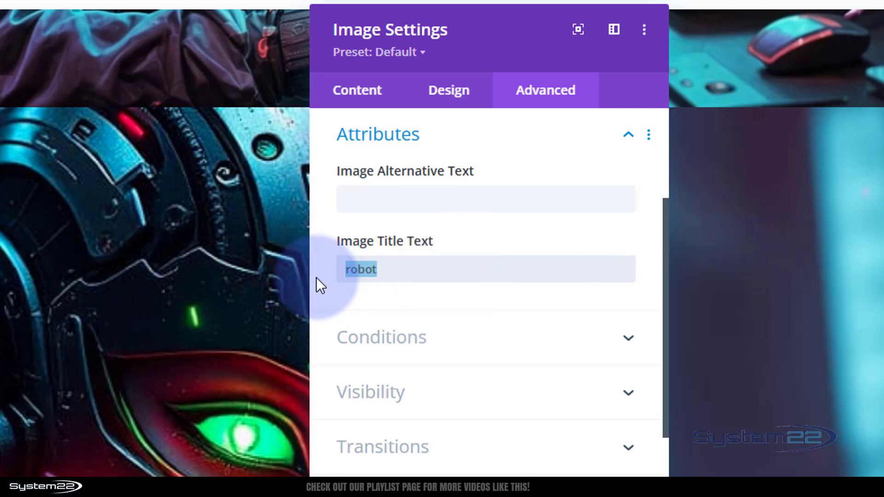
{"action": "key", "text": "BackSpace"}
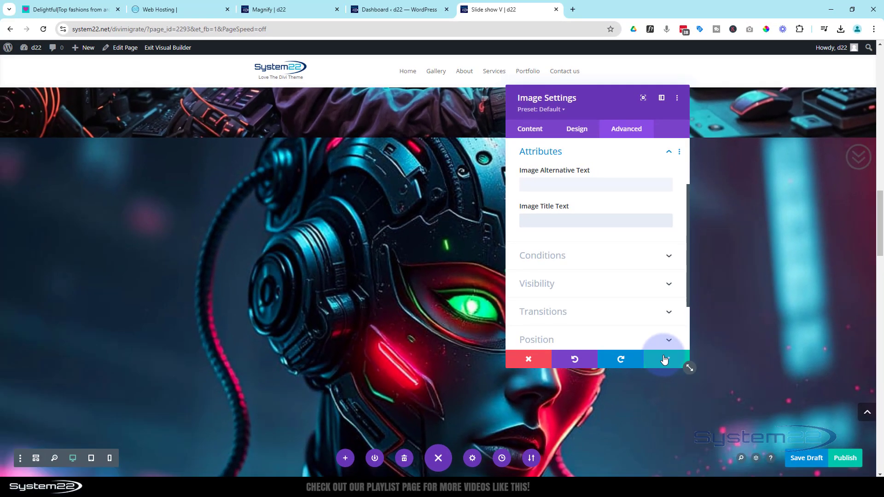
{"action": "left_click", "coordinate": [663, 359]}
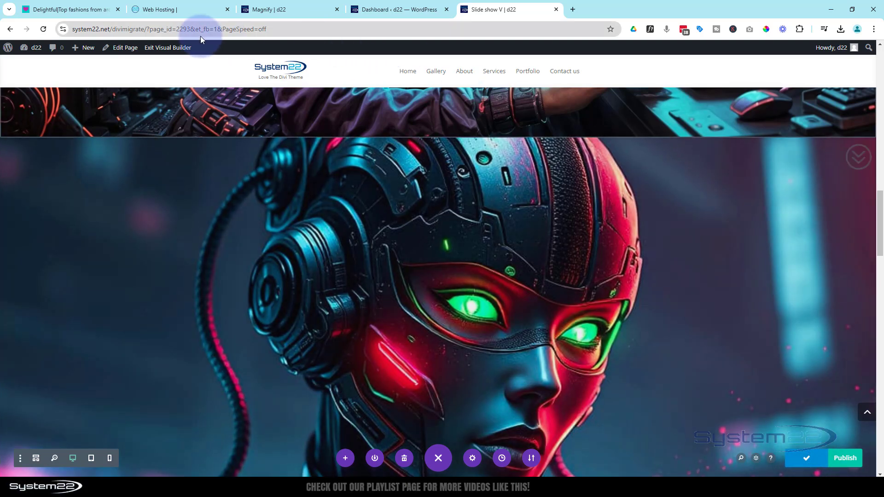
- Exit the Visual Builder and follow the arrow icons through all five images and back to the first one
{"action": "left_click", "coordinate": [168, 49]}
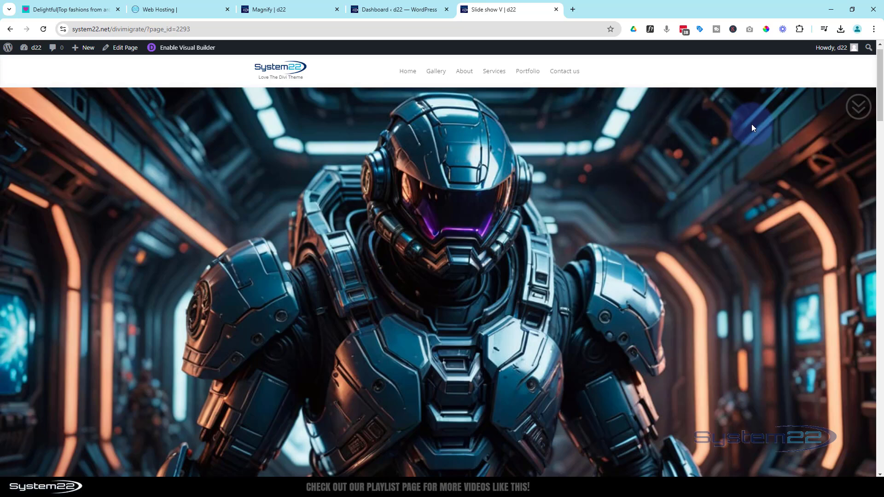
{"action": "left_click", "coordinate": [860, 106]}
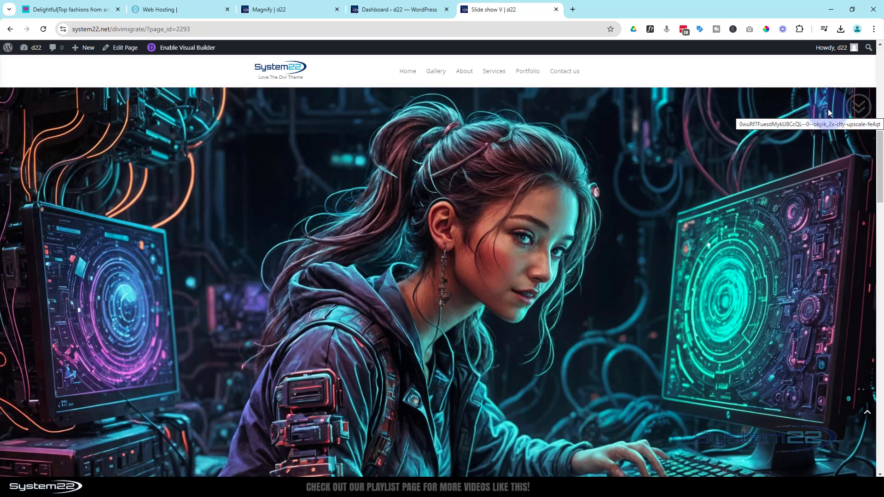
{"action": "left_click", "coordinate": [861, 109]}
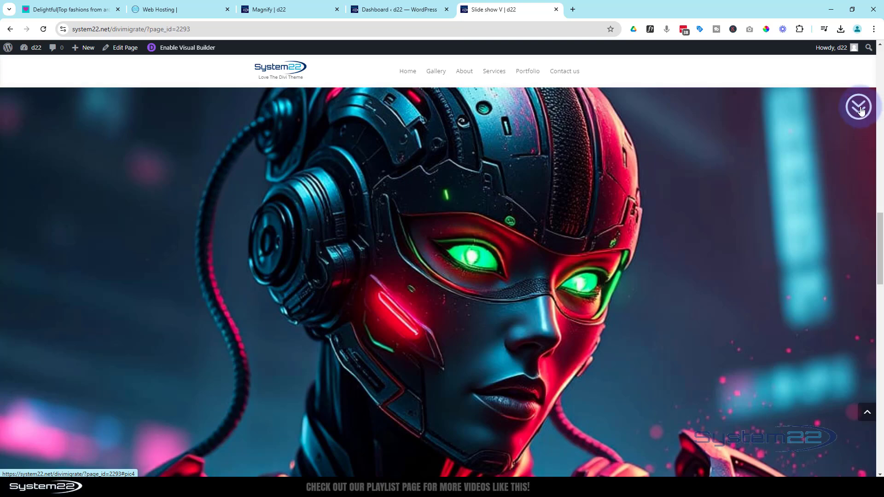
{"action": "left_click", "coordinate": [861, 108]}
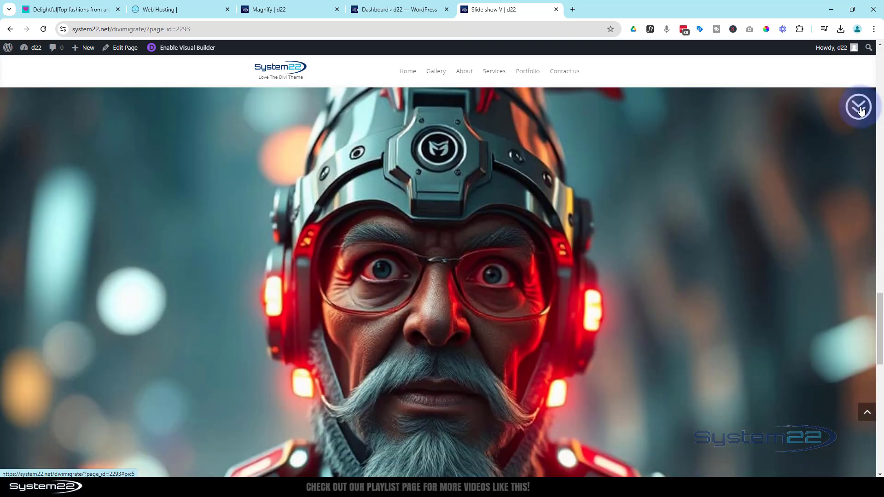
{"action": "left_click", "coordinate": [861, 109]}
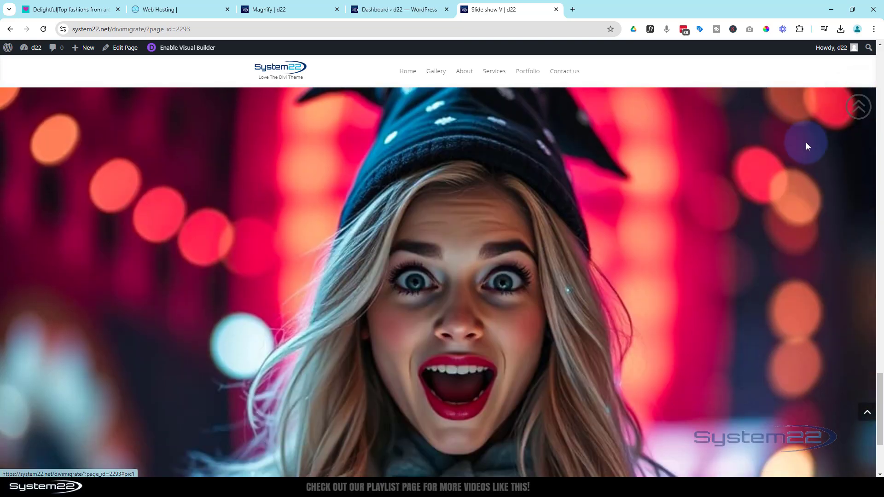
{"action": "left_click", "coordinate": [859, 109]}
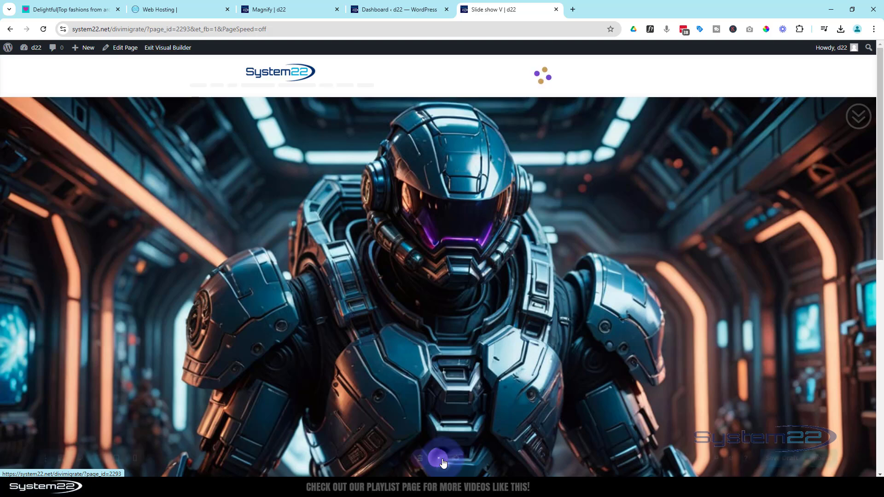
- Switch the builder to wireframe view, clear the first section image's title text and save its settings
{"action": "left_click", "coordinate": [431, 449]}
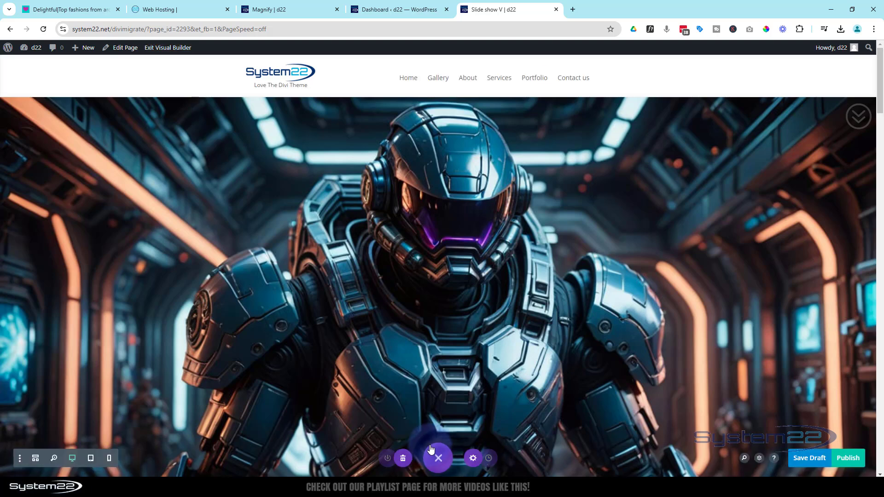
{"action": "left_click", "coordinate": [36, 458]}
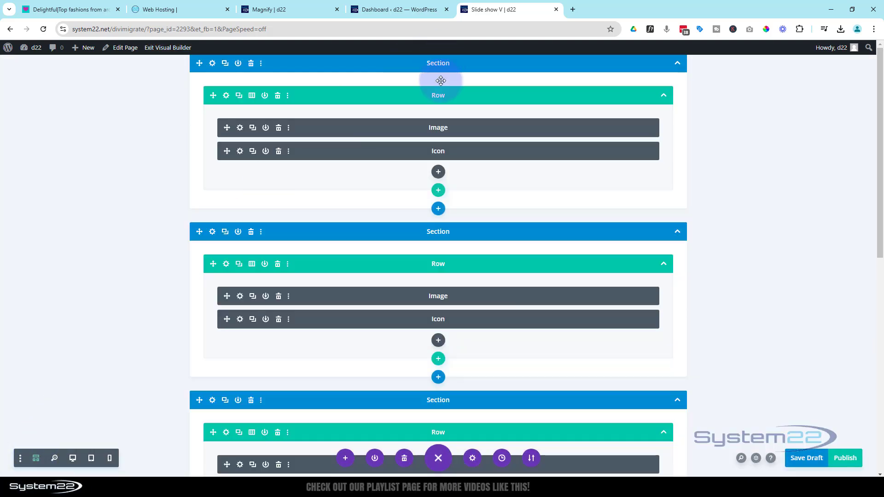
{"action": "left_click", "coordinate": [240, 128]}
{"action": "left_click", "coordinate": [624, 130]}
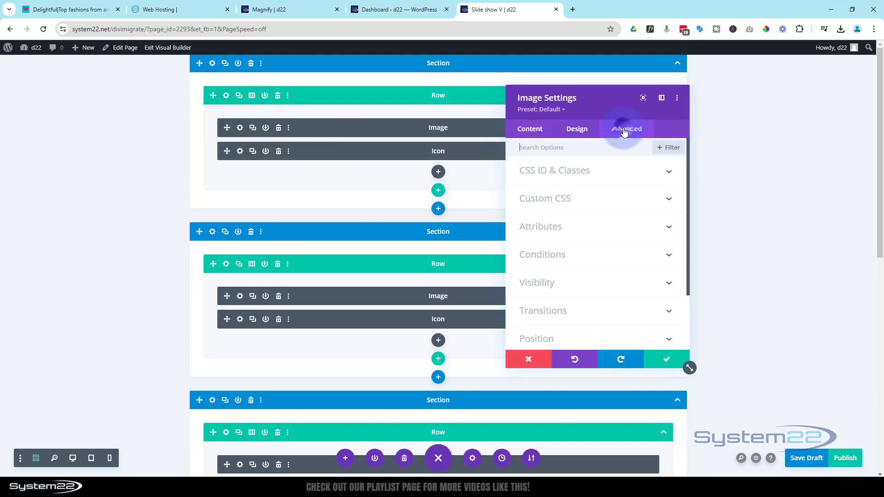
{"action": "left_click", "coordinate": [606, 228]}
{"action": "left_click", "coordinate": [620, 222]}
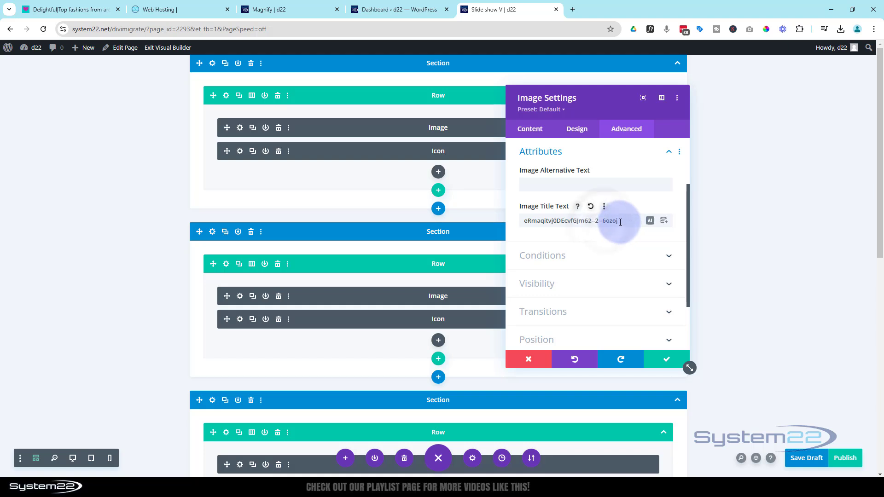
{"action": "left_click_drag", "start_coordinate": [621, 223], "coordinate": [455, 220]}
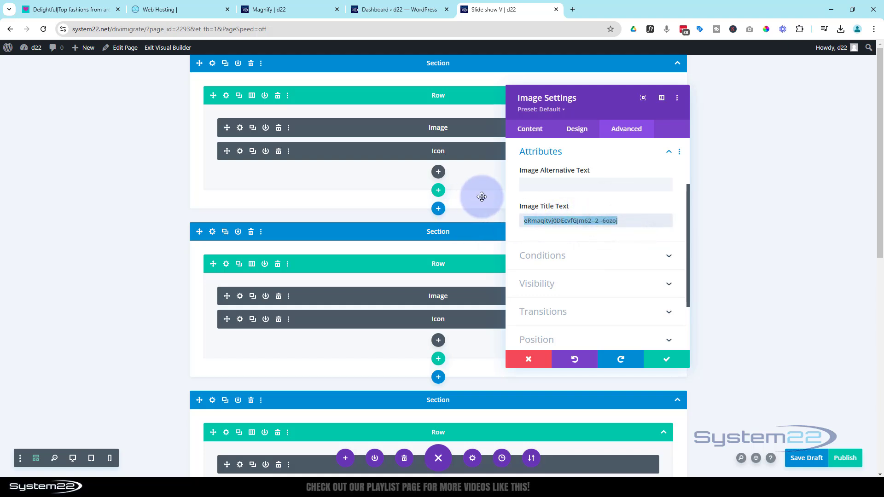
{"action": "key", "text": "Delete"}
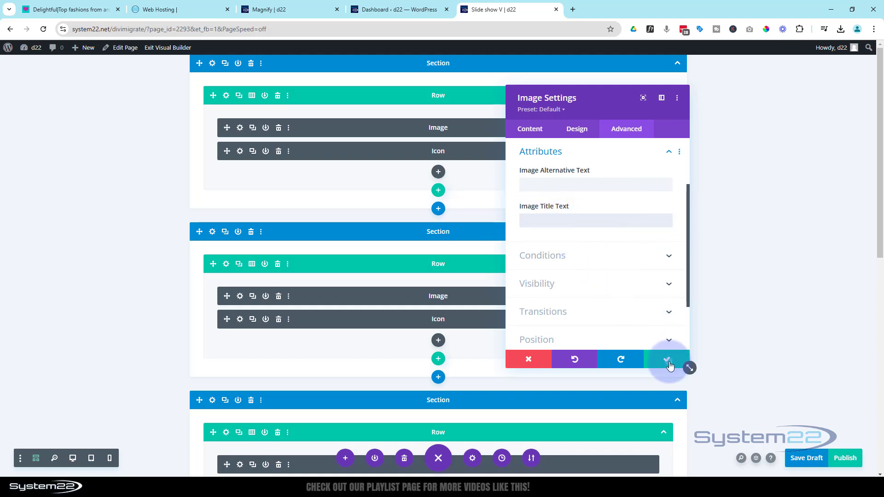
{"action": "left_click", "coordinate": [670, 365]}
- Clear the title text of the second section's image and save the image settings
{"action": "left_click", "coordinate": [240, 311]}
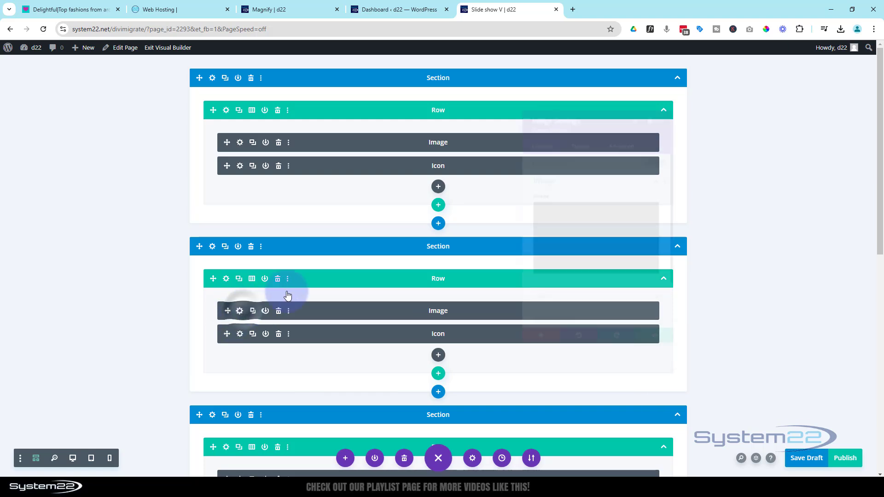
{"action": "left_click", "coordinate": [626, 129]}
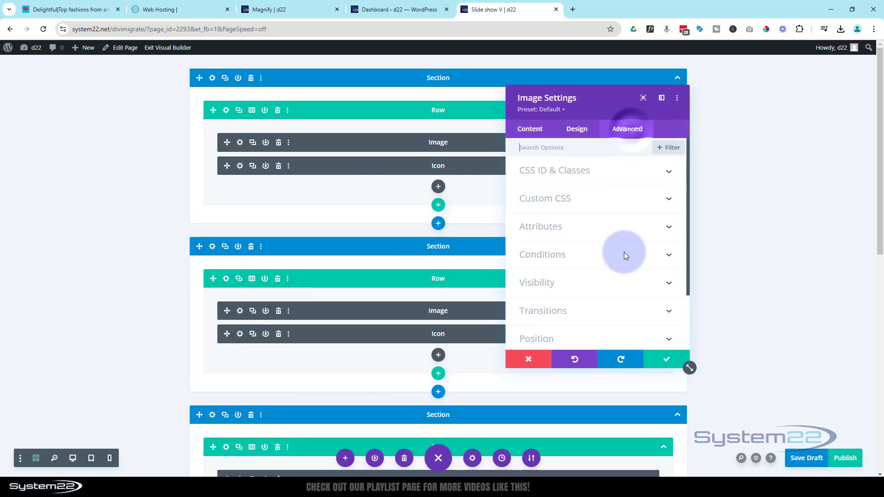
{"action": "left_click", "coordinate": [614, 230]}
{"action": "double_click", "coordinate": [568, 226]}
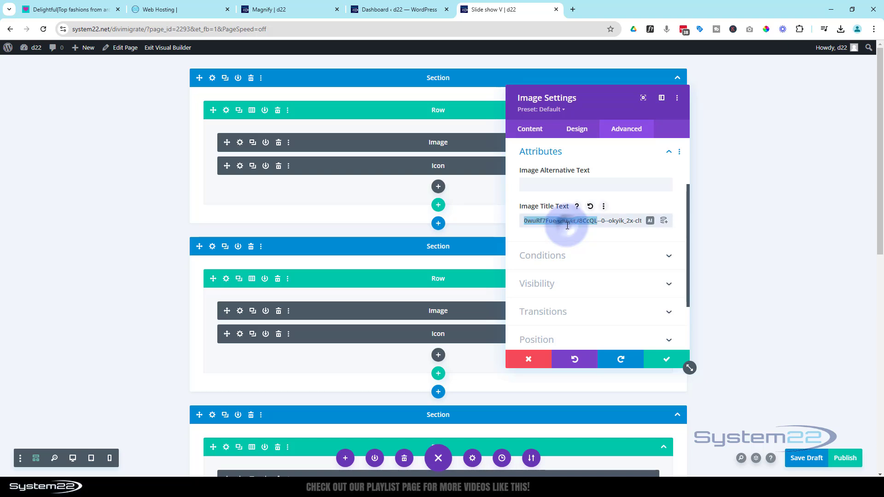
{"action": "key", "text": "ctrl+a"}
{"action": "key", "text": "BackSpace"}
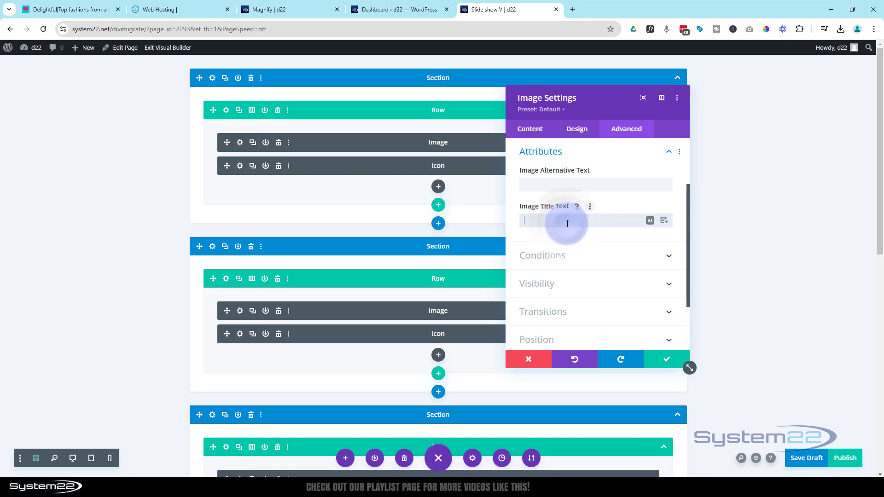
{"action": "left_click", "coordinate": [665, 359]}
- Check the title text in the attributes of the third section's image and close its settings
{"action": "scroll", "coordinate": [656, 332], "scroll_direction": "down", "scroll_amount": 5}
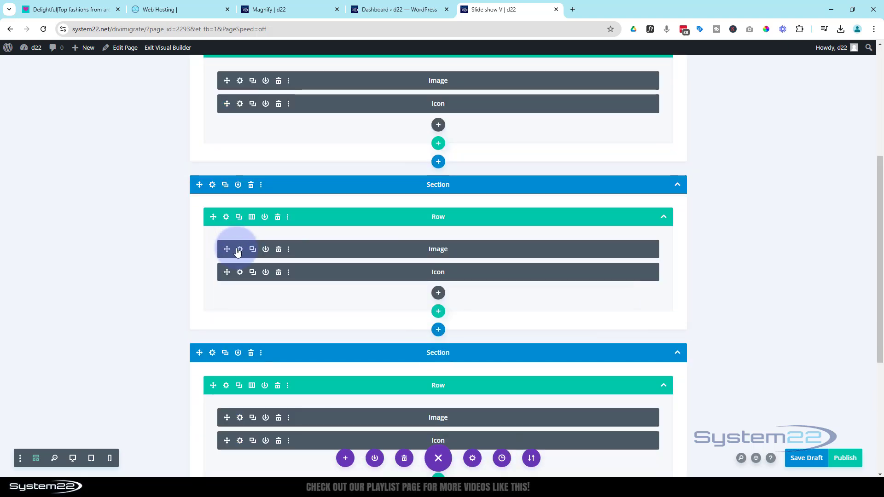
{"action": "left_click", "coordinate": [240, 249]}
{"action": "left_click", "coordinate": [624, 130]}
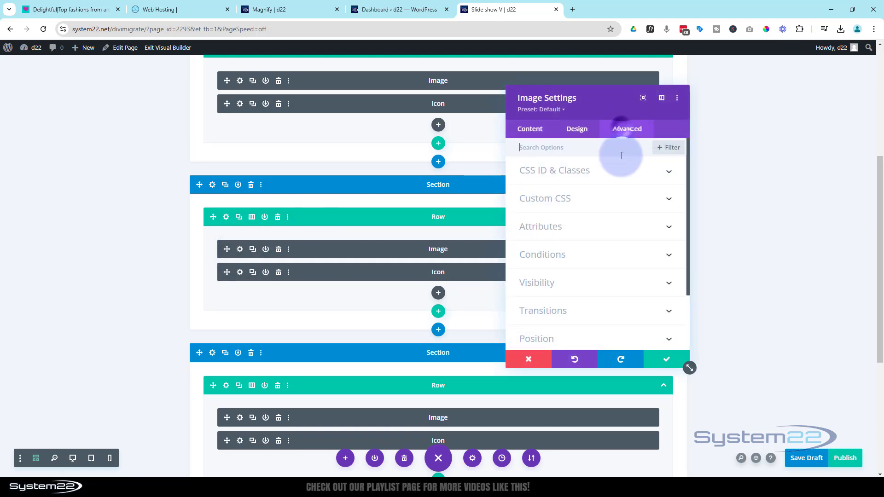
{"action": "left_click", "coordinate": [600, 237]}
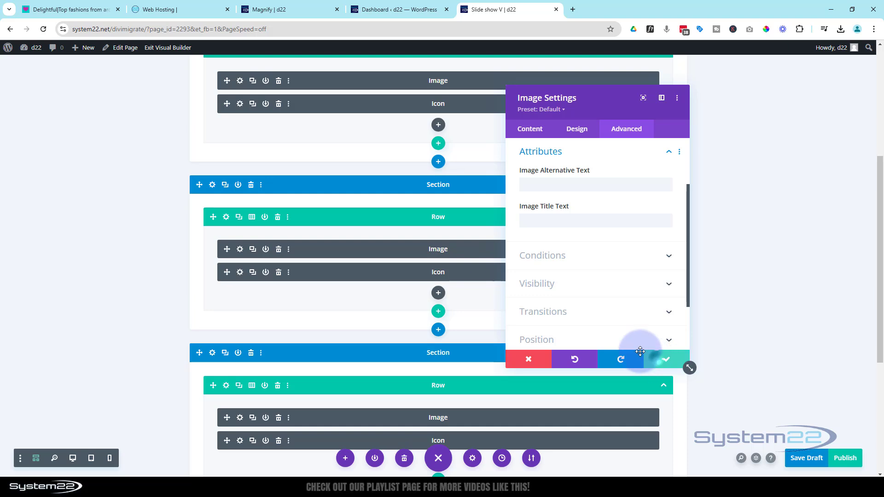
{"action": "left_click", "coordinate": [663, 359]}
- Clear the title text of the fourth section's image and save the image settings
{"action": "scroll", "coordinate": [603, 314], "scroll_direction": "down", "scroll_amount": 1}
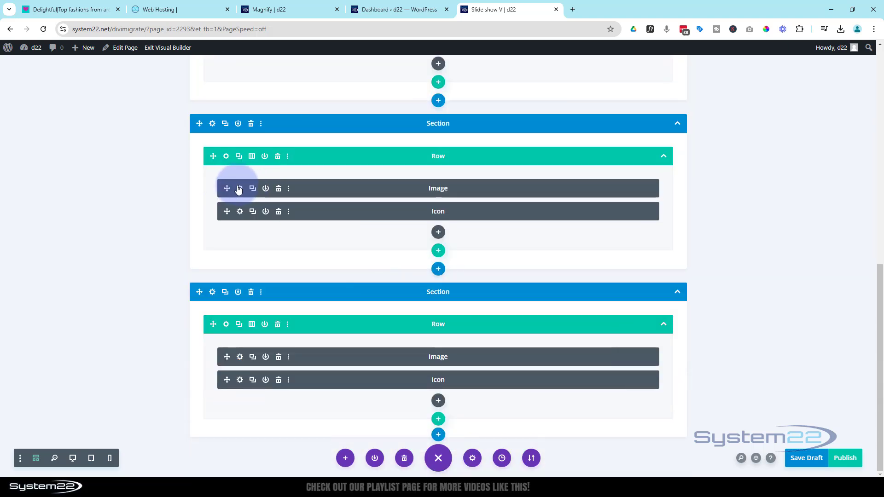
{"action": "left_click", "coordinate": [240, 188]}
{"action": "left_click", "coordinate": [627, 130]}
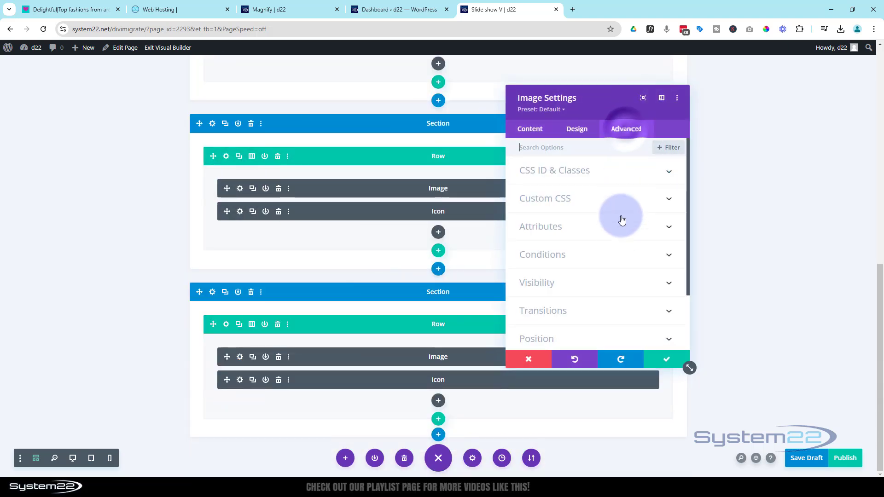
{"action": "left_click", "coordinate": [620, 227]}
{"action": "left_click_drag", "start_coordinate": [630, 221], "coordinate": [523, 221]}
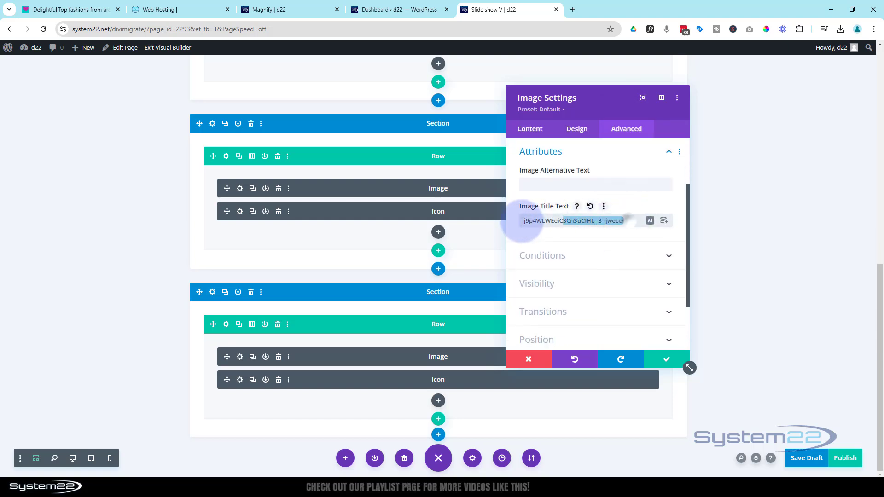
{"action": "key", "text": "BackSpace"}
{"action": "left_click", "coordinate": [670, 359]}
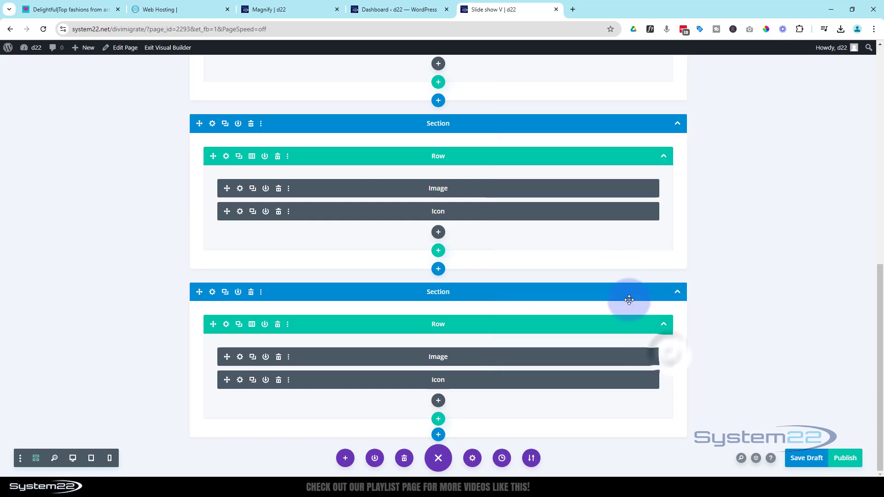
- Clear the title text of the fifth section's image, save its settings and save the page as a draft
{"action": "left_click", "coordinate": [240, 358]}
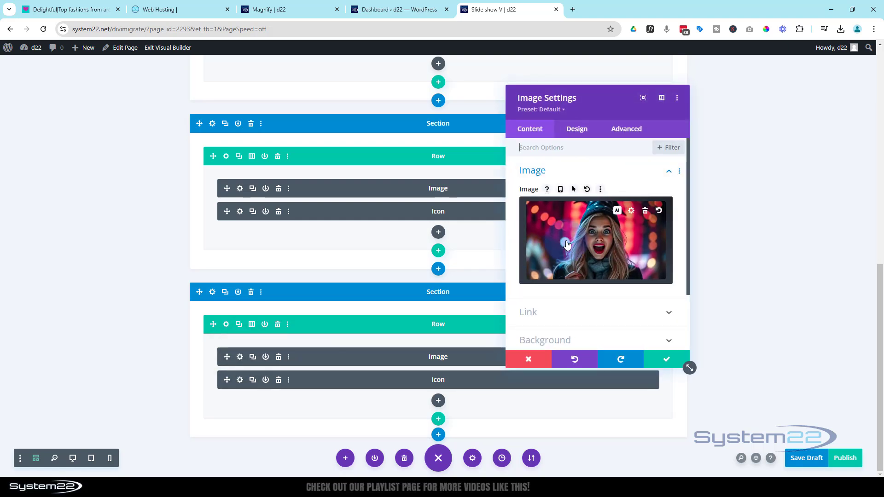
{"action": "left_click", "coordinate": [627, 129]}
{"action": "left_click", "coordinate": [600, 232]}
{"action": "left_click", "coordinate": [634, 221]}
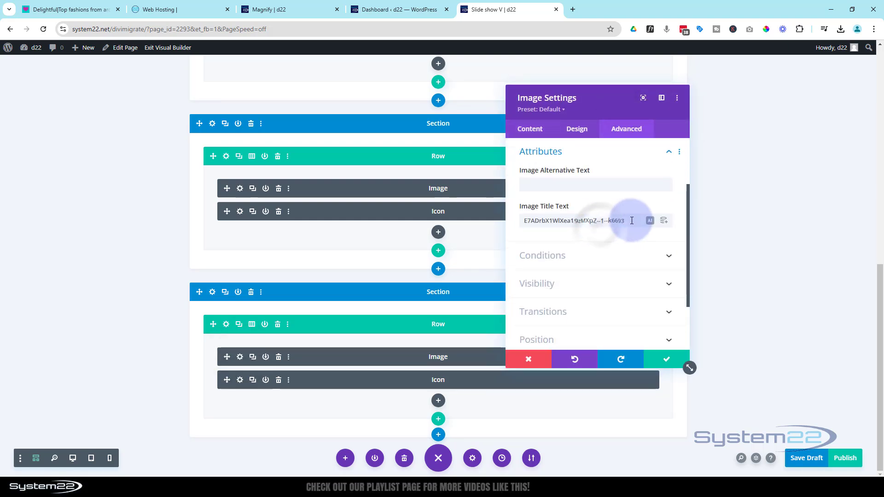
{"action": "left_click_drag", "start_coordinate": [634, 221], "coordinate": [474, 221]}
{"action": "key", "text": "BackSpace"}
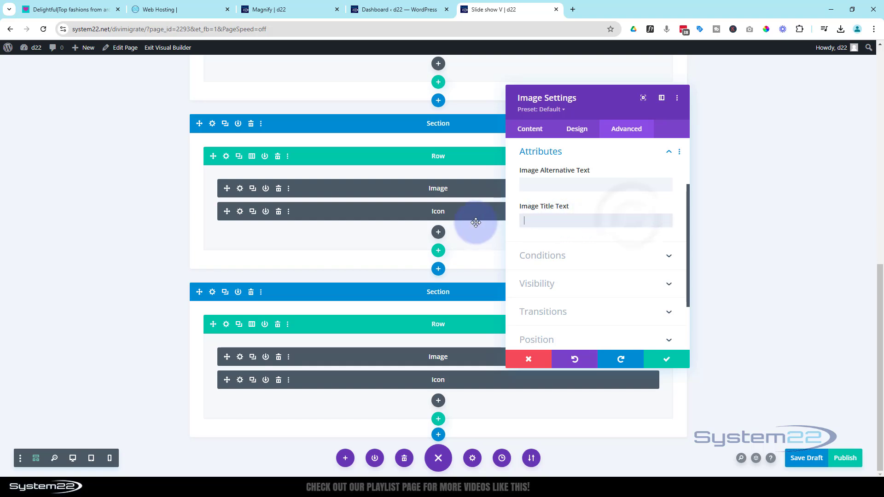
{"action": "left_click", "coordinate": [668, 359]}
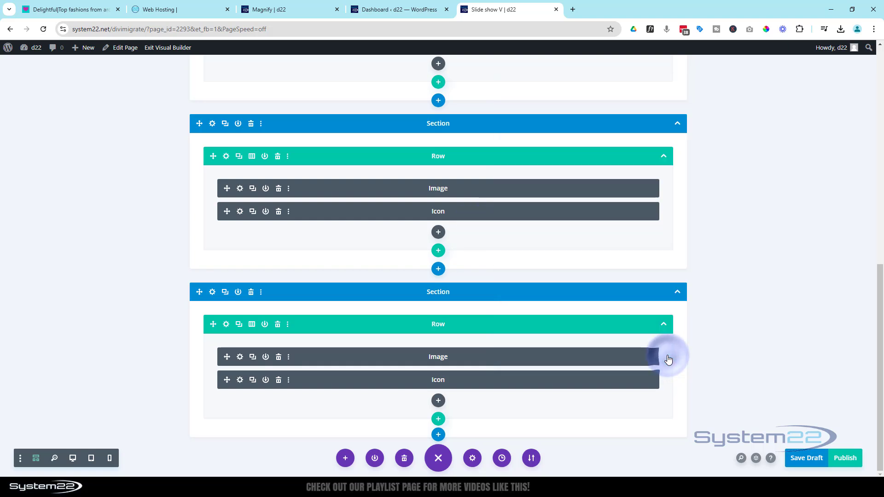
{"action": "left_click", "coordinate": [806, 459]}
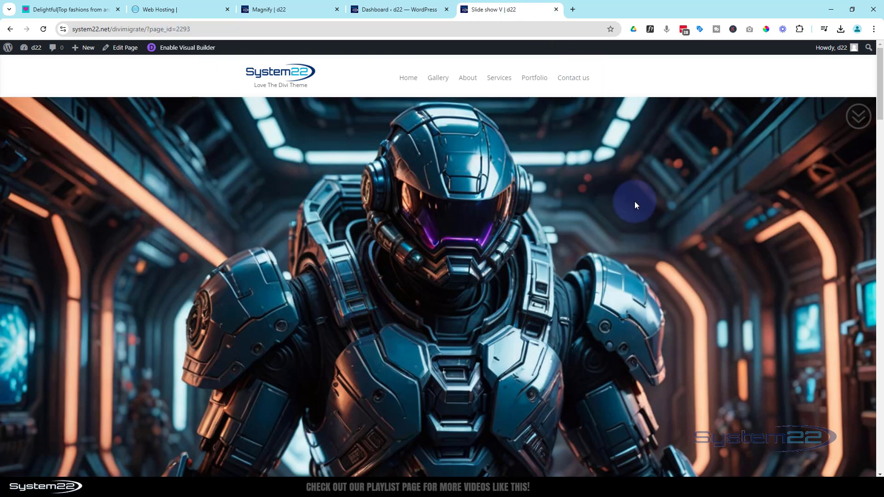
- Test the arrow icons on the live page through all five images, back to the first and down again to the third
{"action": "left_click", "coordinate": [859, 118]}
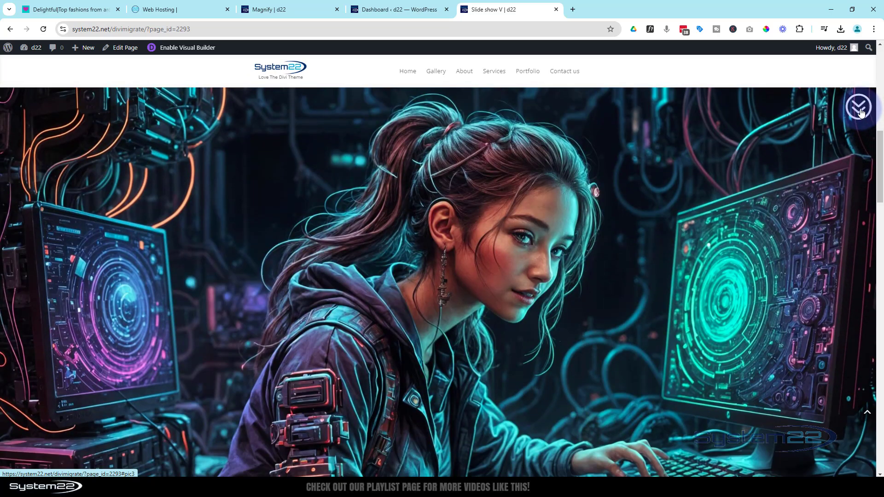
{"action": "left_click", "coordinate": [860, 108]}
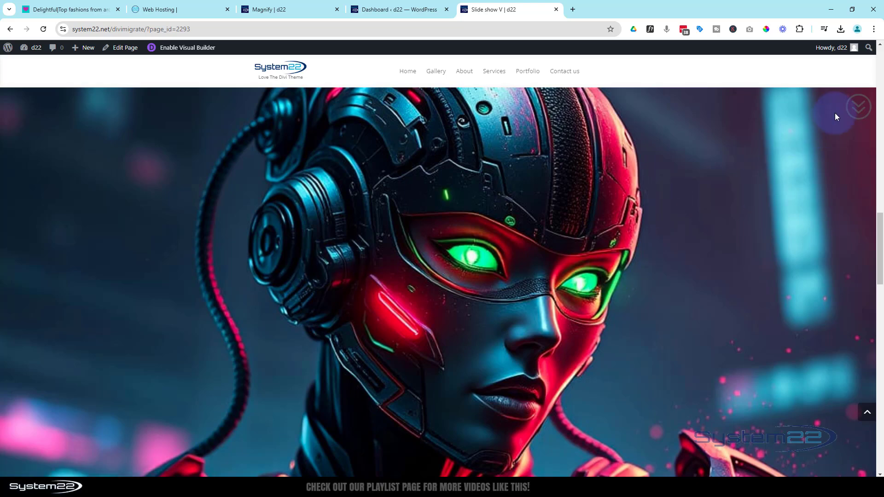
{"action": "left_click", "coordinate": [857, 107]}
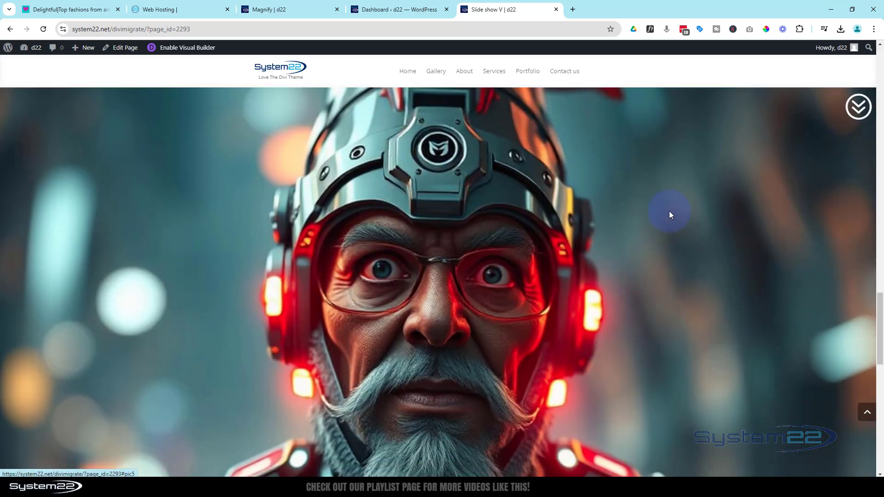
{"action": "left_click", "coordinate": [854, 116]}
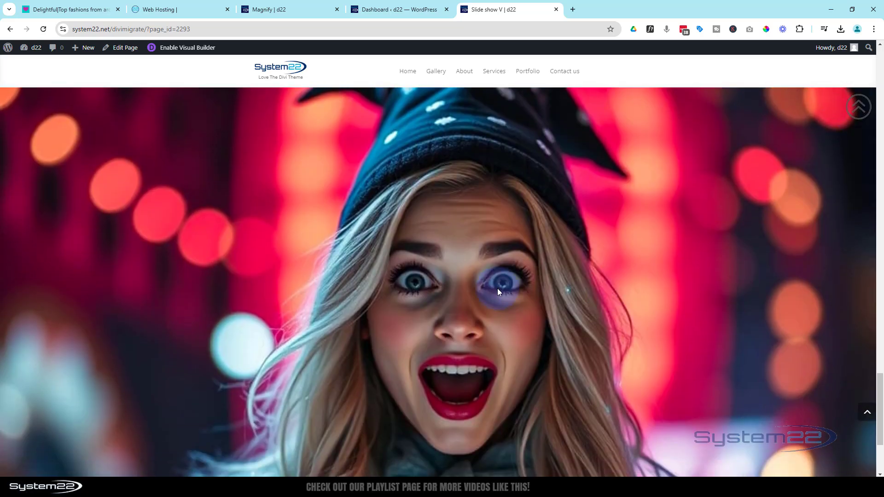
{"action": "left_click", "coordinate": [859, 113]}
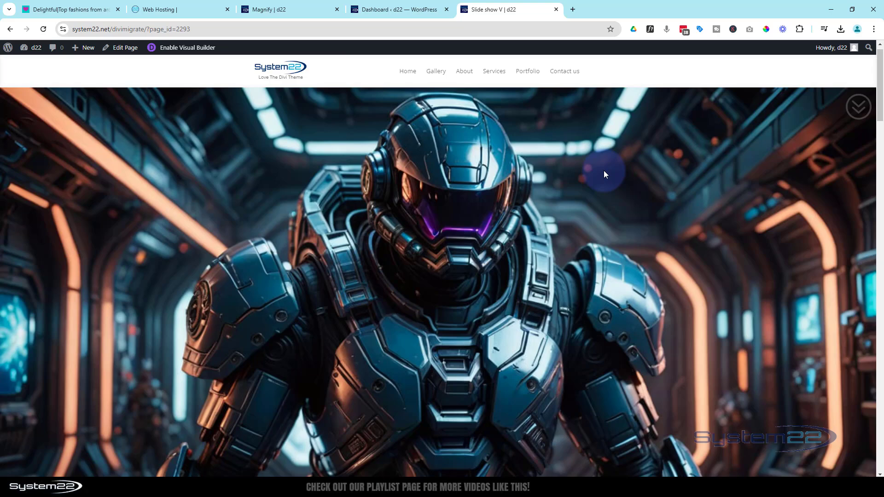
{"action": "left_click", "coordinate": [856, 109]}
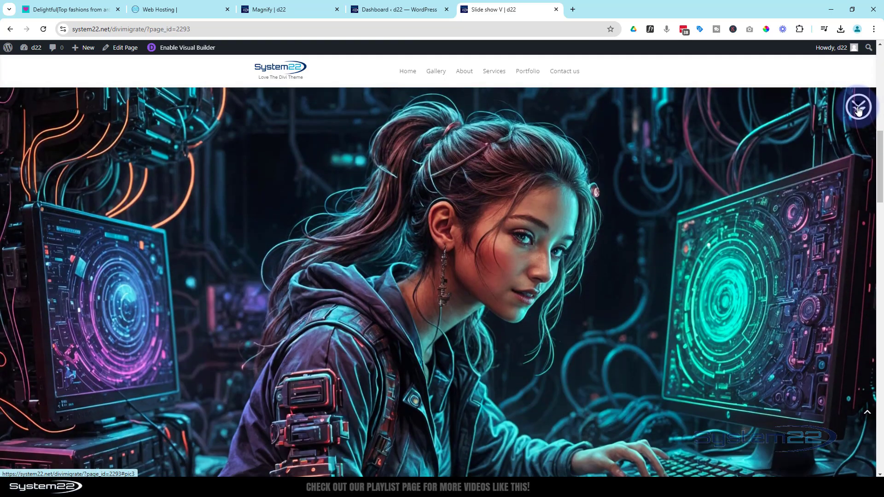
{"action": "left_click", "coordinate": [859, 110]}
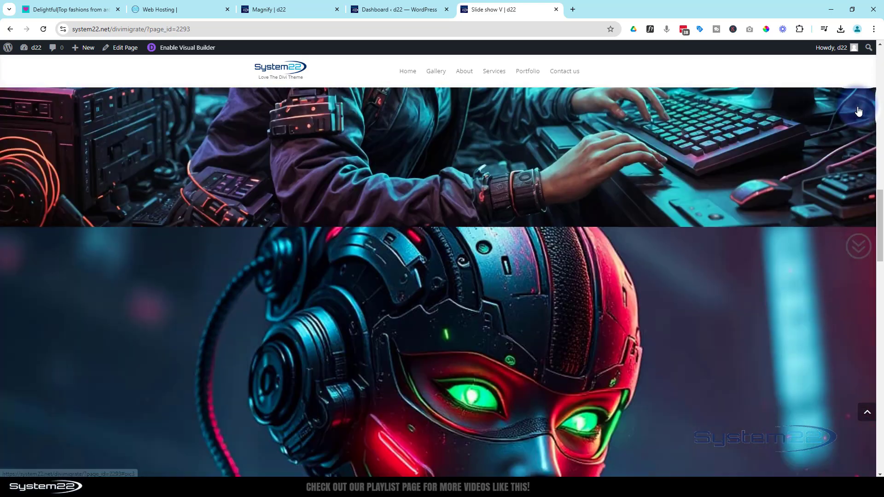
- Test the remaining arrow icons on the live page from the third image through the fourth and fifth, back to the first
{"action": "left_click", "coordinate": [859, 110]}
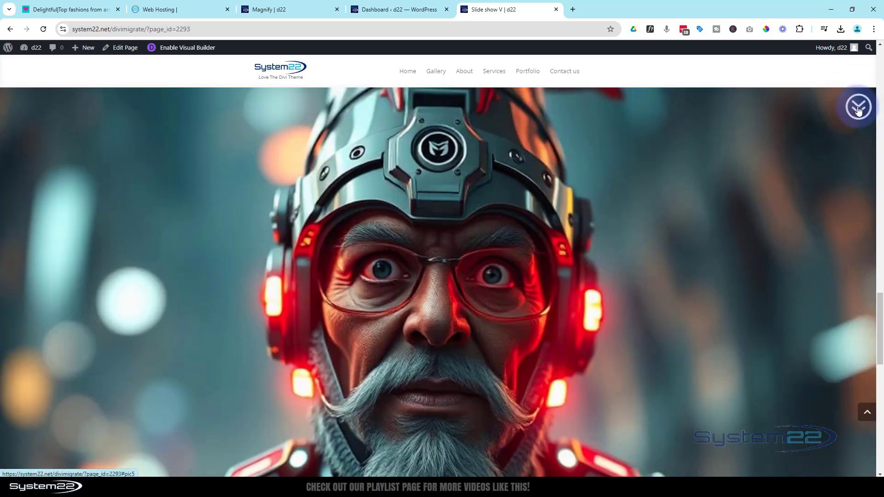
{"action": "left_click", "coordinate": [858, 111]}
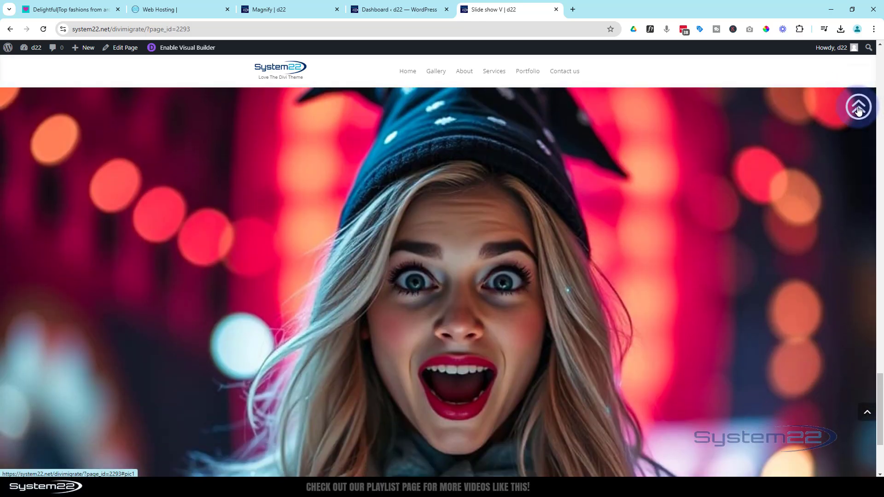
{"action": "left_click", "coordinate": [859, 111]}
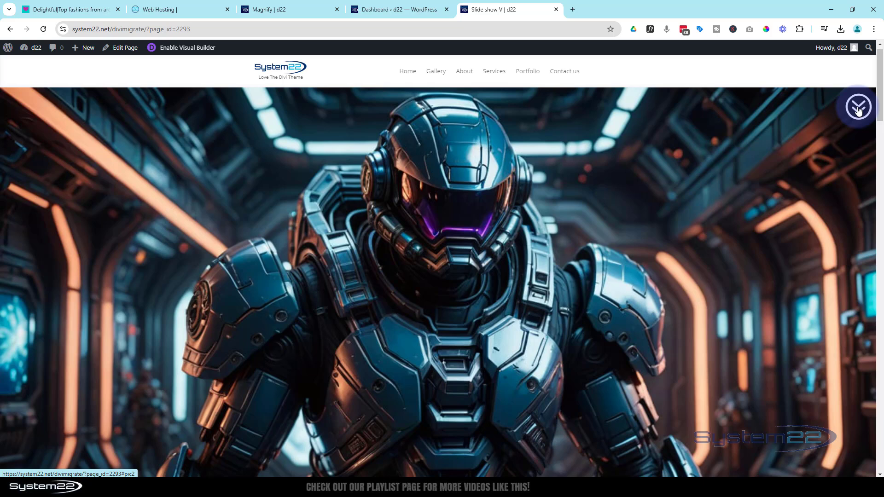
- Preview the slide show at iPhone 12 Pro size, going down through all five images and using the last arrow to return to the first
{"action": "key", "text": "ctrl+shift+i"}
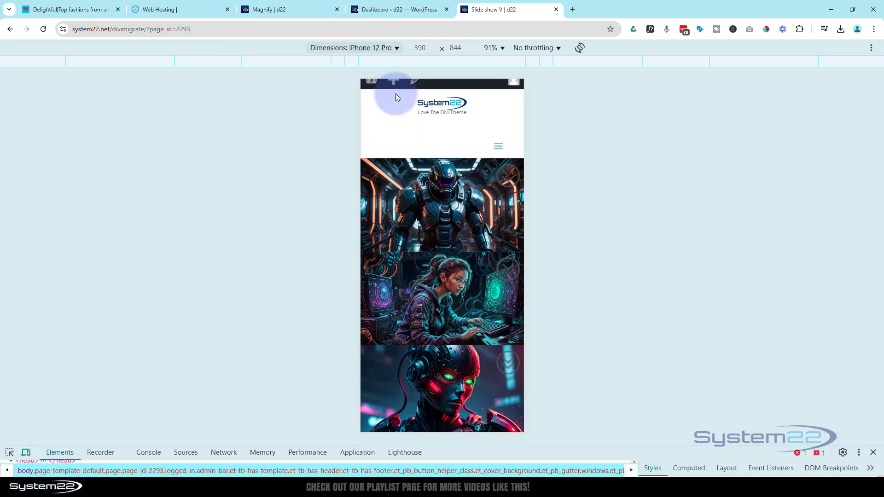
{"action": "scroll", "coordinate": [511, 177], "scroll_direction": "down", "scroll_amount": 3}
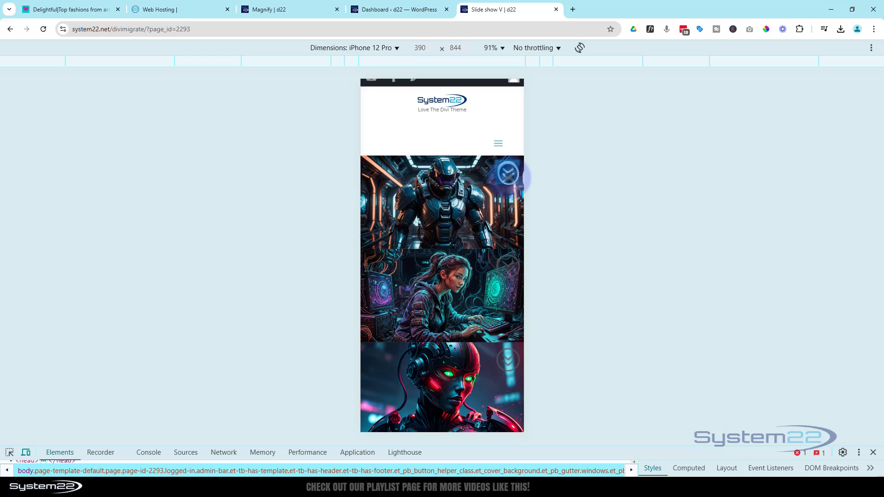
{"action": "scroll", "coordinate": [512, 150], "scroll_direction": "down", "scroll_amount": 2}
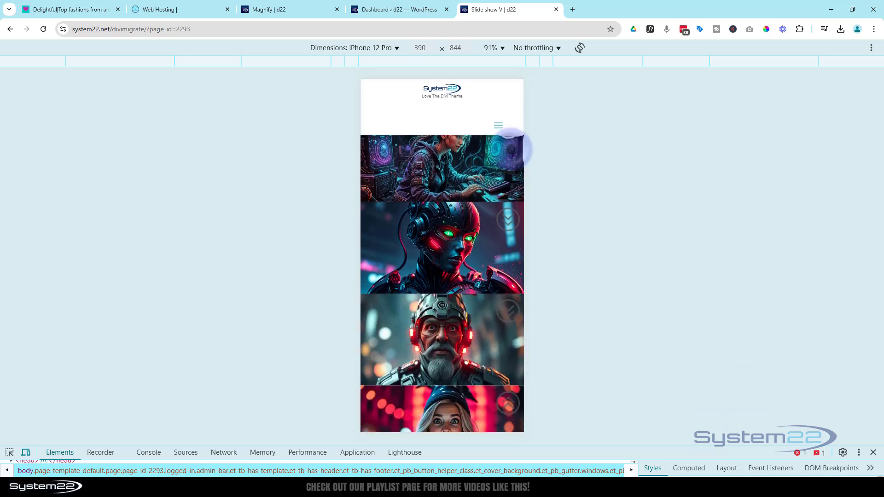
{"action": "scroll", "coordinate": [511, 150], "scroll_direction": "down", "scroll_amount": 3}
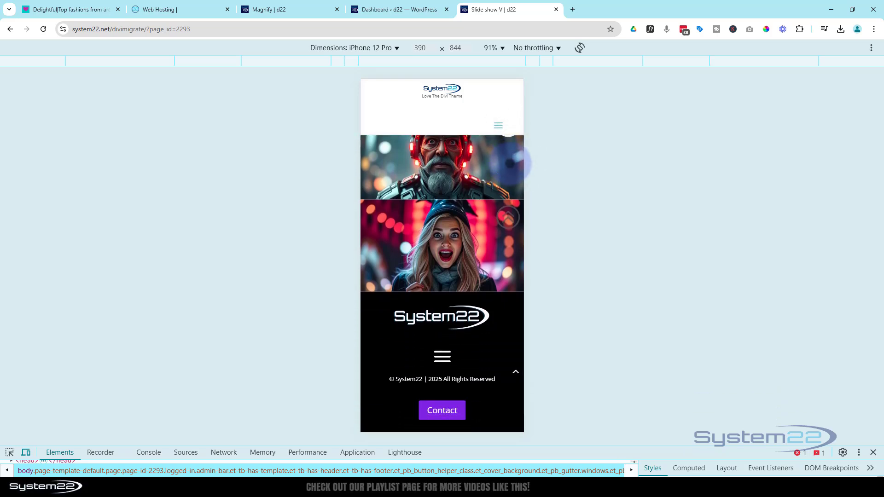
{"action": "left_click", "coordinate": [509, 218]}
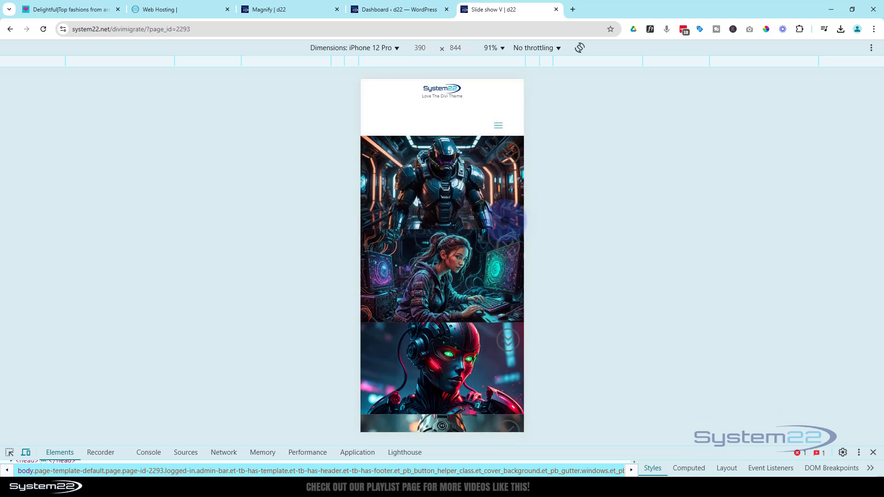
- Preview the slide show at iPad Air size, going through all five images and back to the first, and close the developer tools
{"action": "left_click", "coordinate": [348, 49]}
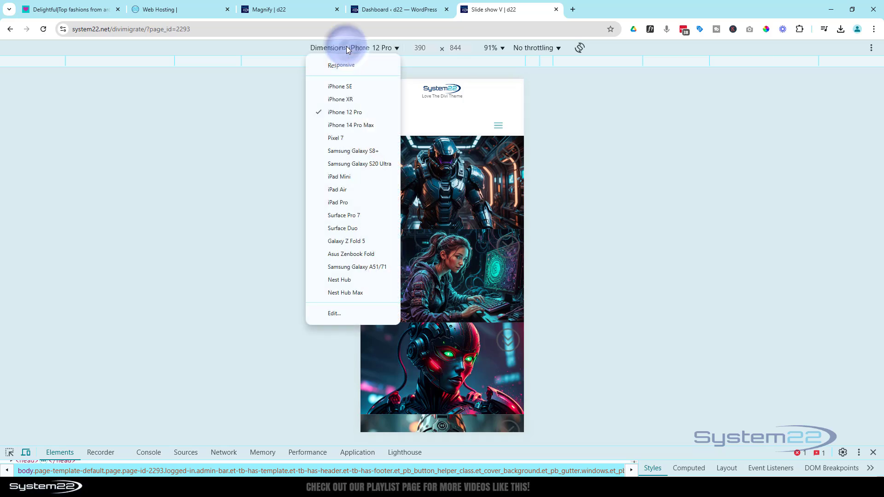
{"action": "left_click", "coordinate": [336, 189]}
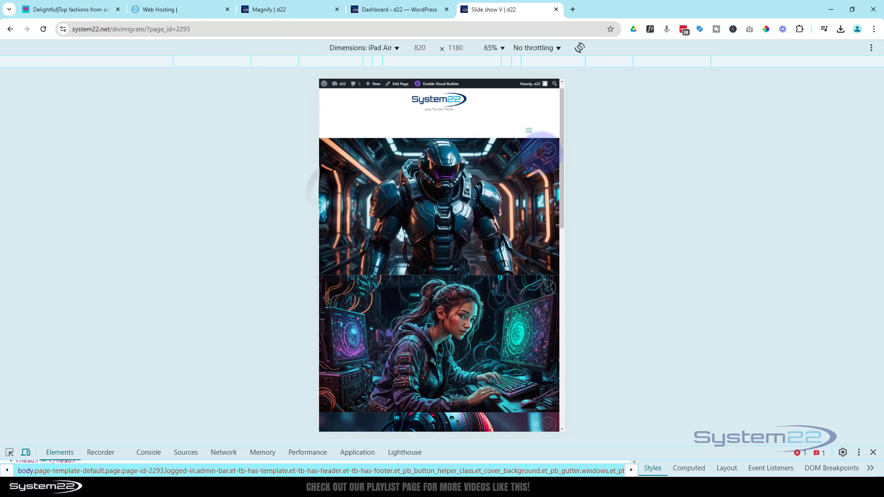
{"action": "scroll", "coordinate": [548, 152], "scroll_direction": "down", "scroll_amount": 3}
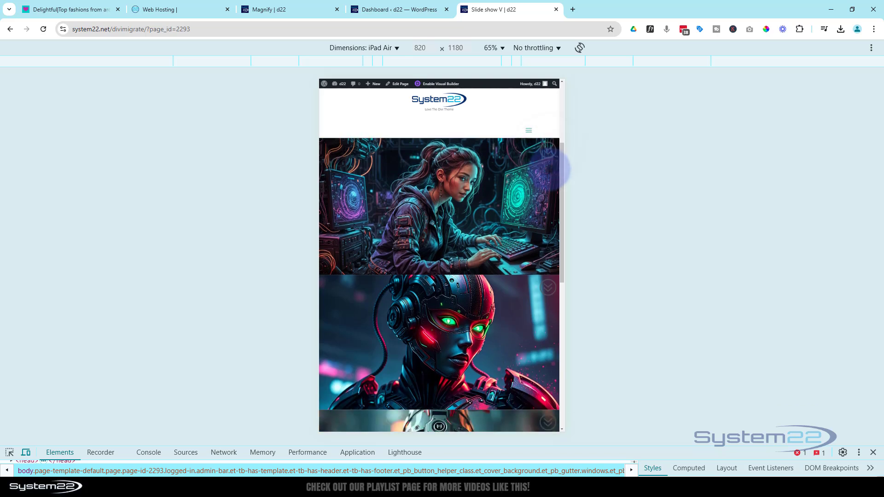
{"action": "scroll", "coordinate": [547, 152], "scroll_direction": "down", "scroll_amount": 3}
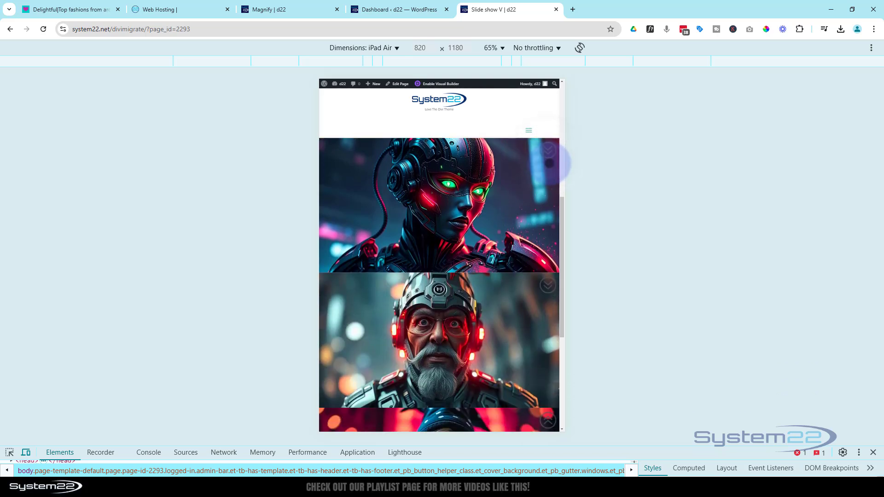
{"action": "scroll", "coordinate": [549, 159], "scroll_direction": "down", "scroll_amount": 3}
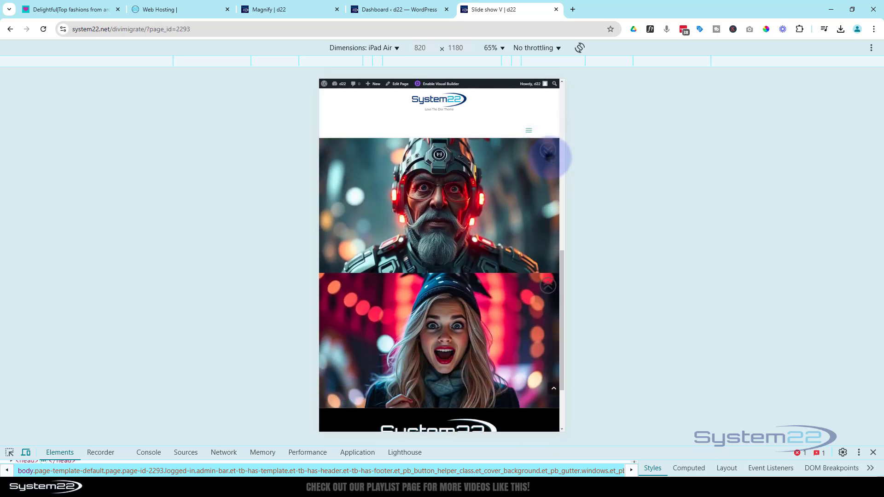
{"action": "scroll", "coordinate": [549, 158], "scroll_direction": "down", "scroll_amount": 2}
{"action": "scroll", "coordinate": [550, 158], "scroll_direction": "down", "scroll_amount": 2}
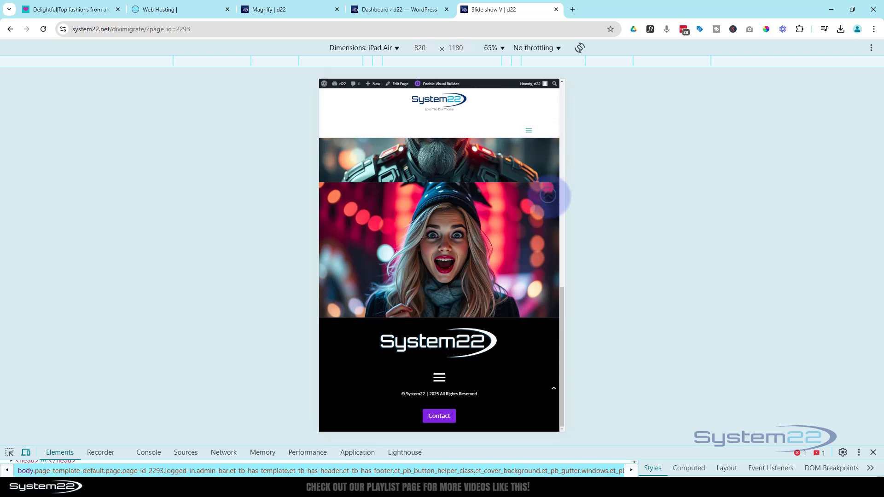
{"action": "scroll", "coordinate": [548, 196], "scroll_direction": "up", "scroll_amount": 10}
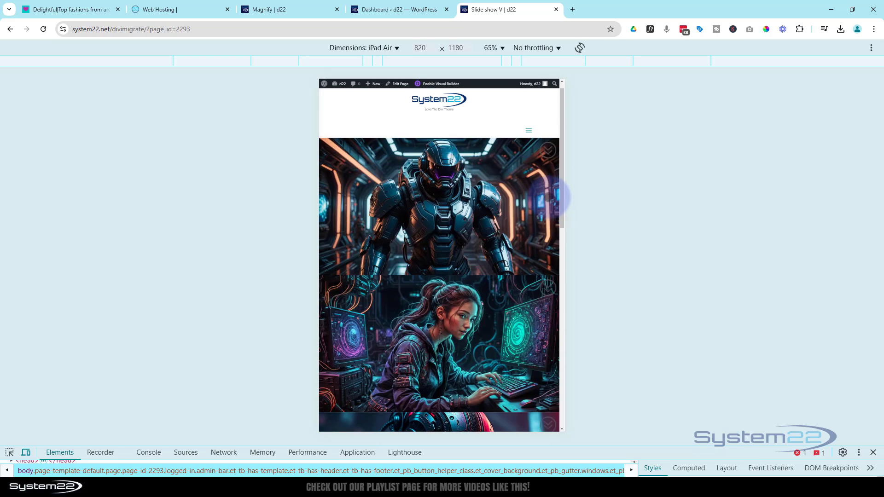
{"action": "left_click", "coordinate": [874, 453]}
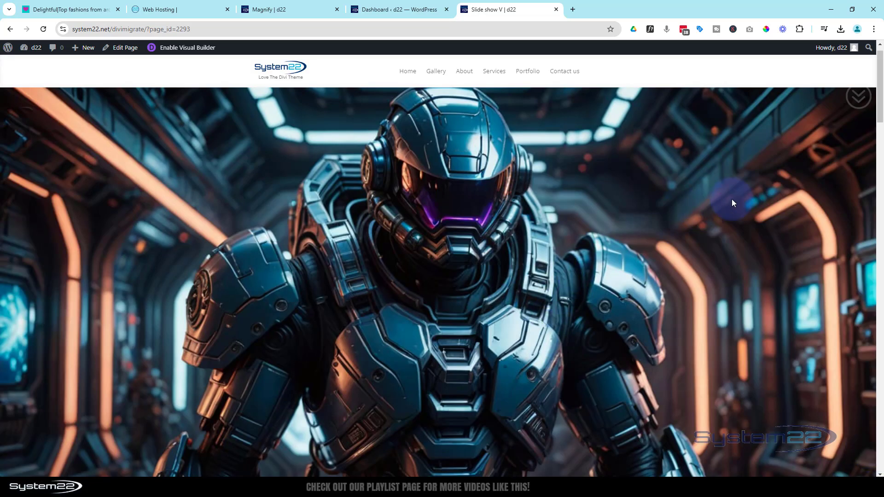
- Test the arrow icons at desktop size through all five images and back to the first
{"action": "left_click", "coordinate": [858, 97]}
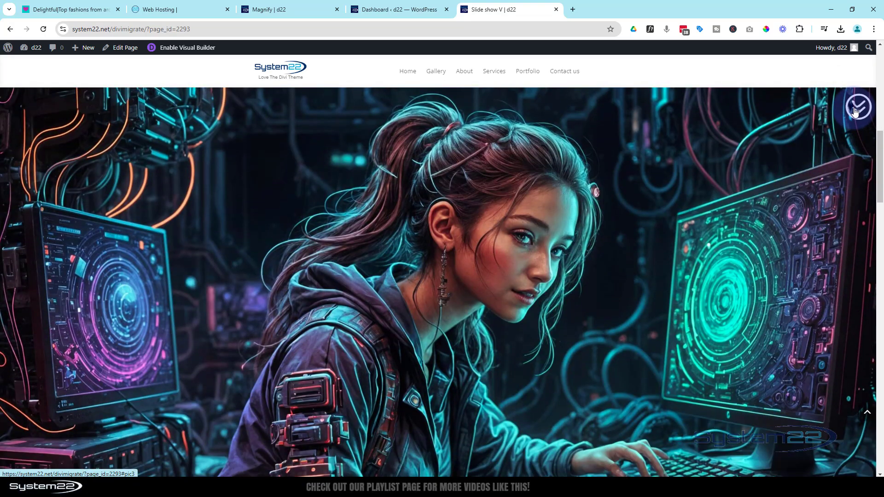
{"action": "left_click", "coordinate": [854, 116]}
{"action": "left_click", "coordinate": [855, 116]}
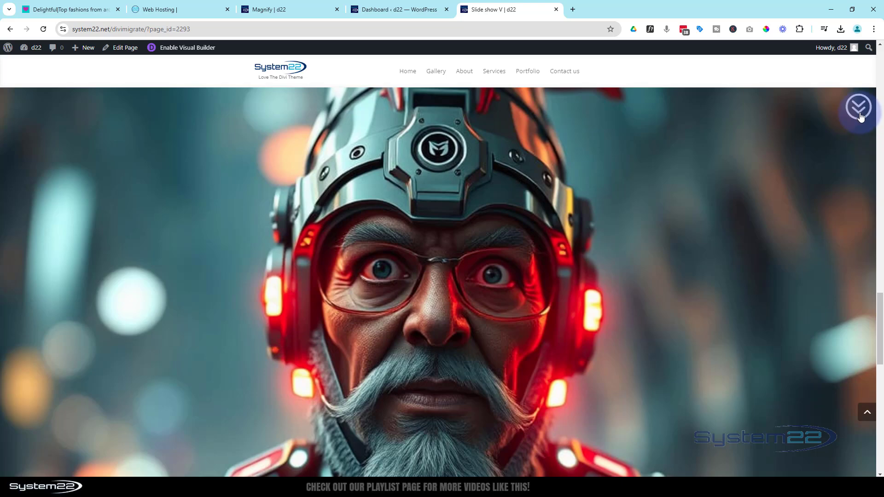
{"action": "left_click", "coordinate": [860, 115]}
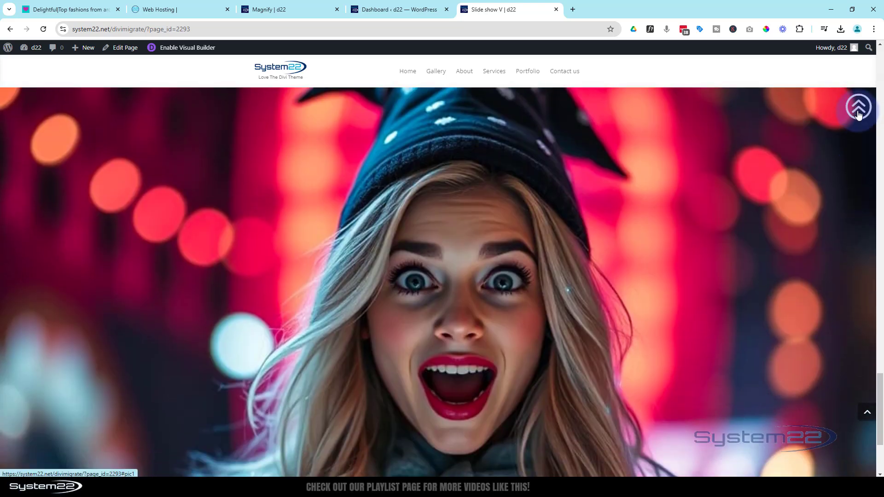
{"action": "left_click", "coordinate": [859, 114]}
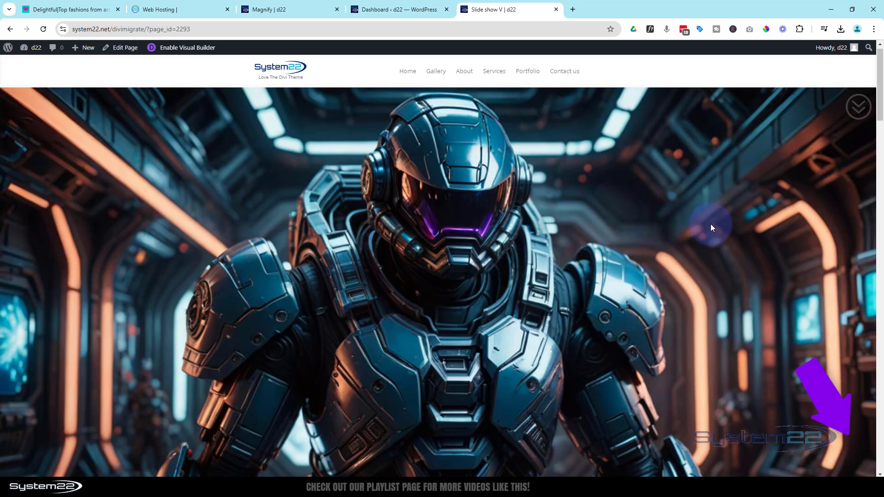
- Repeat the desktop arrow test from the first image down to the fifth and use the up arrow to return to the first
{"action": "left_click", "coordinate": [851, 115]}
{"action": "left_click", "coordinate": [855, 111]}
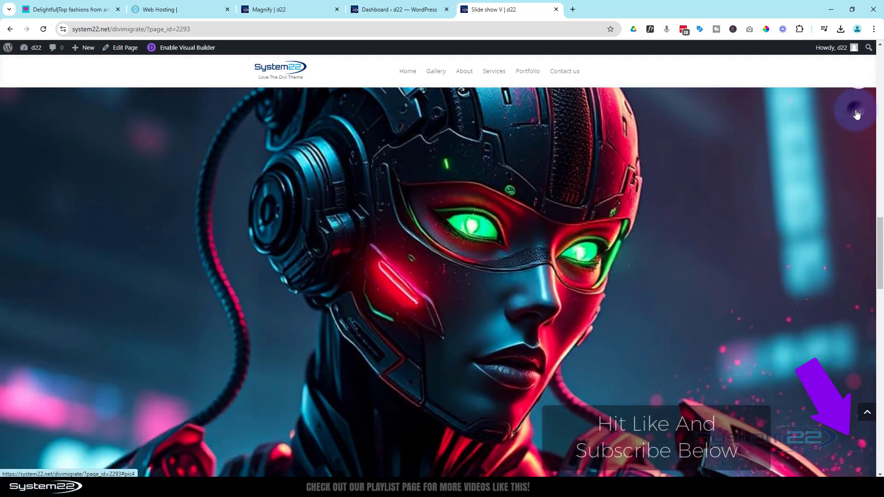
{"action": "left_click", "coordinate": [857, 114]}
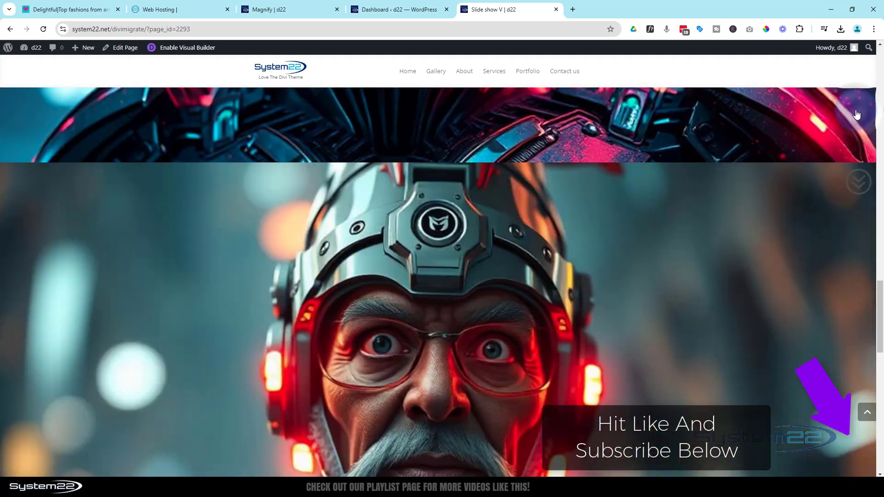
{"action": "left_click", "coordinate": [857, 119]}
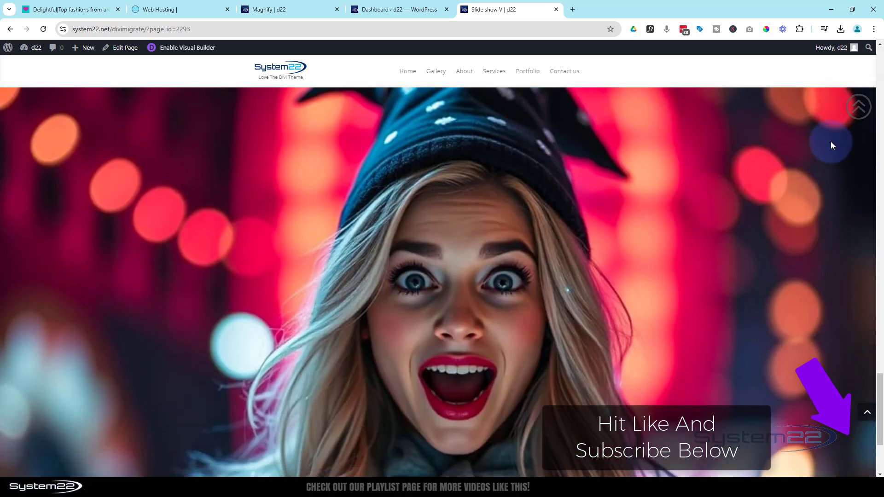
{"action": "left_click", "coordinate": [859, 111]}
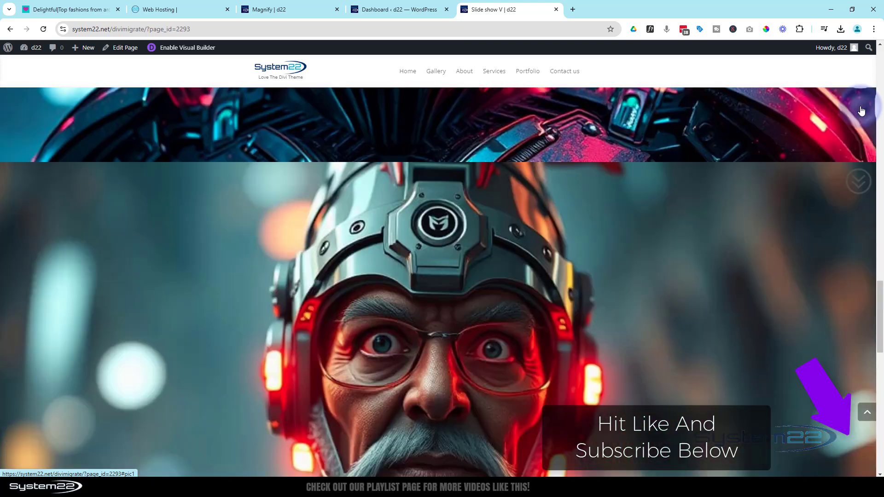